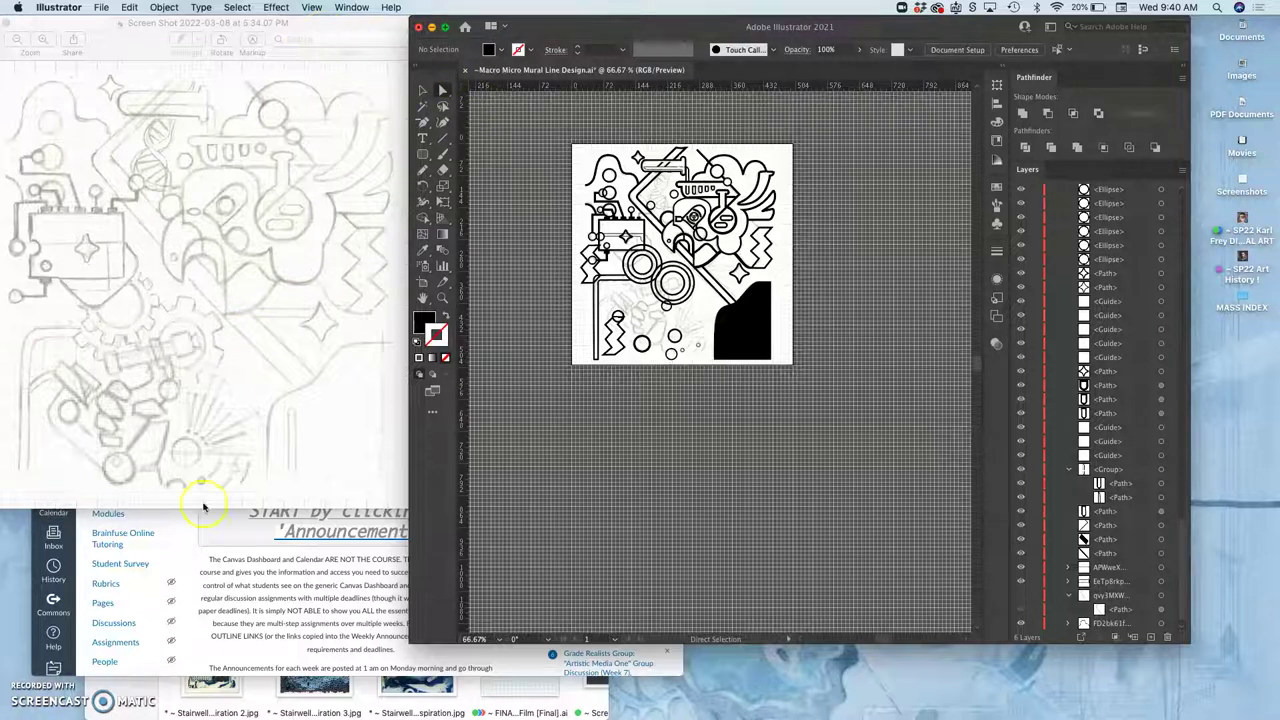
# Step: Bring up the grey pencil sketch in Preview as a reference, zooming it in and out, then return to Illustrator
pyautogui.click(257, 703)
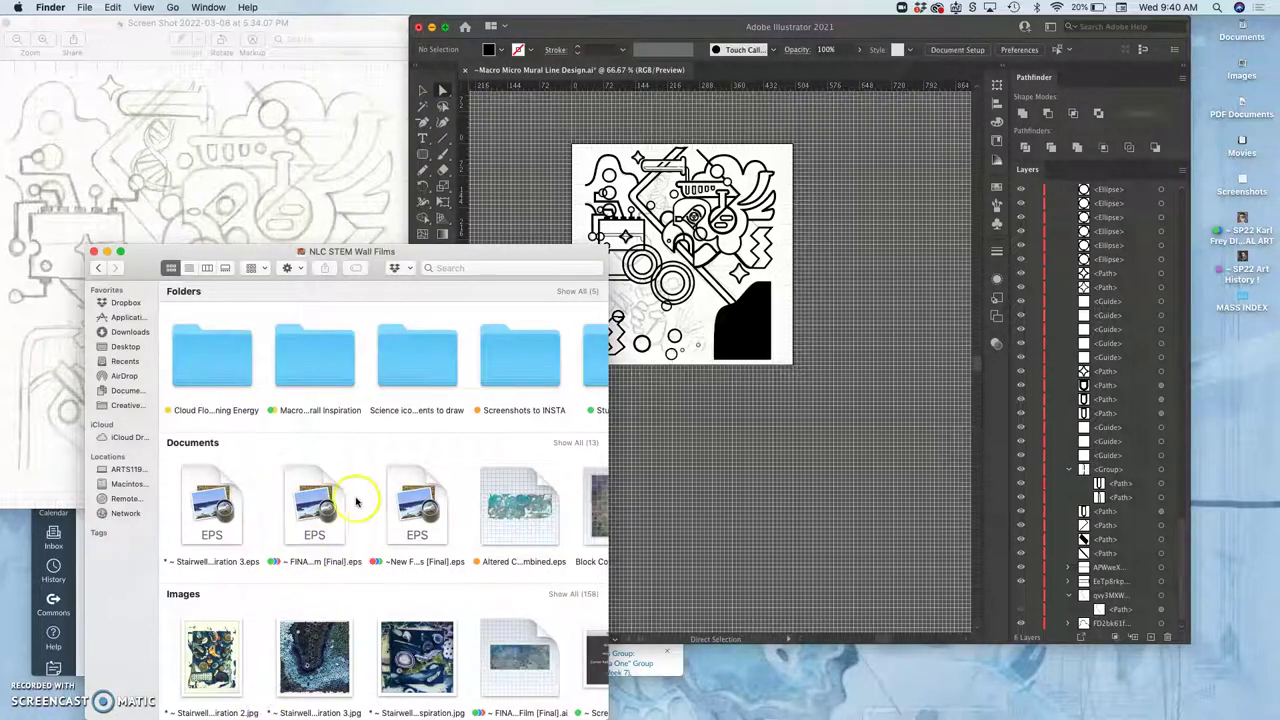
pyautogui.click(604, 22)
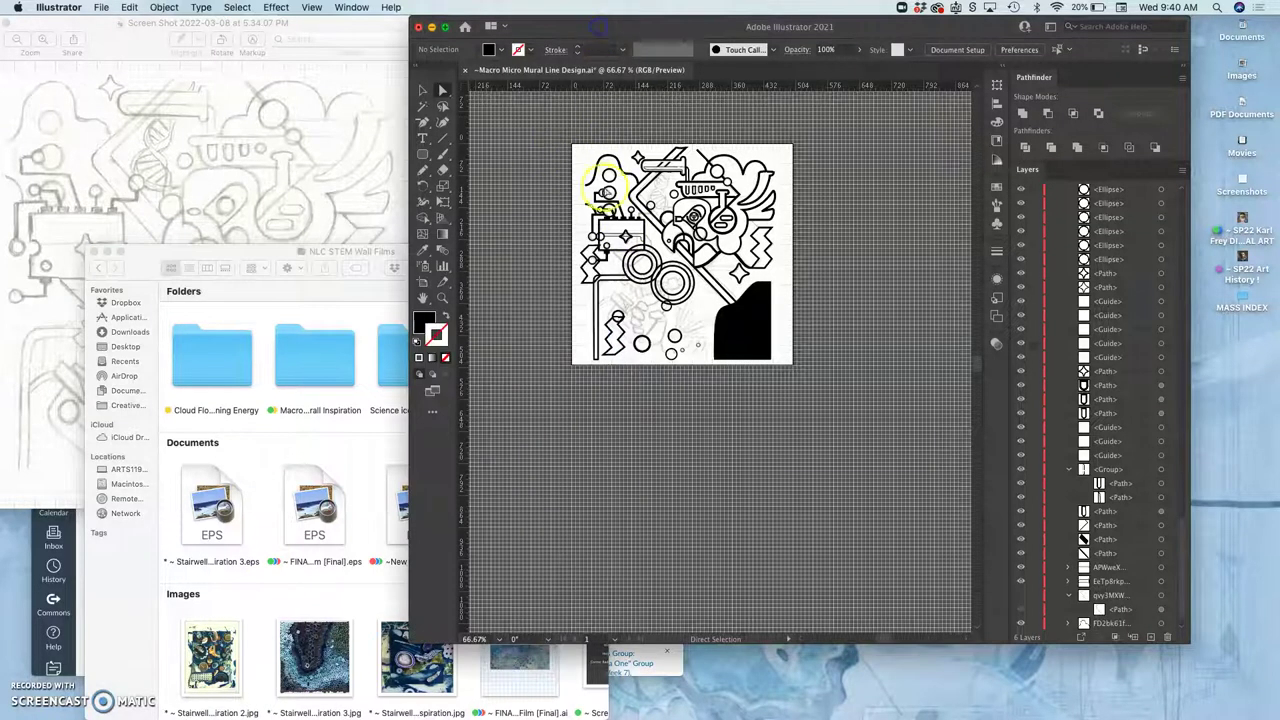
pyautogui.click(318, 32)
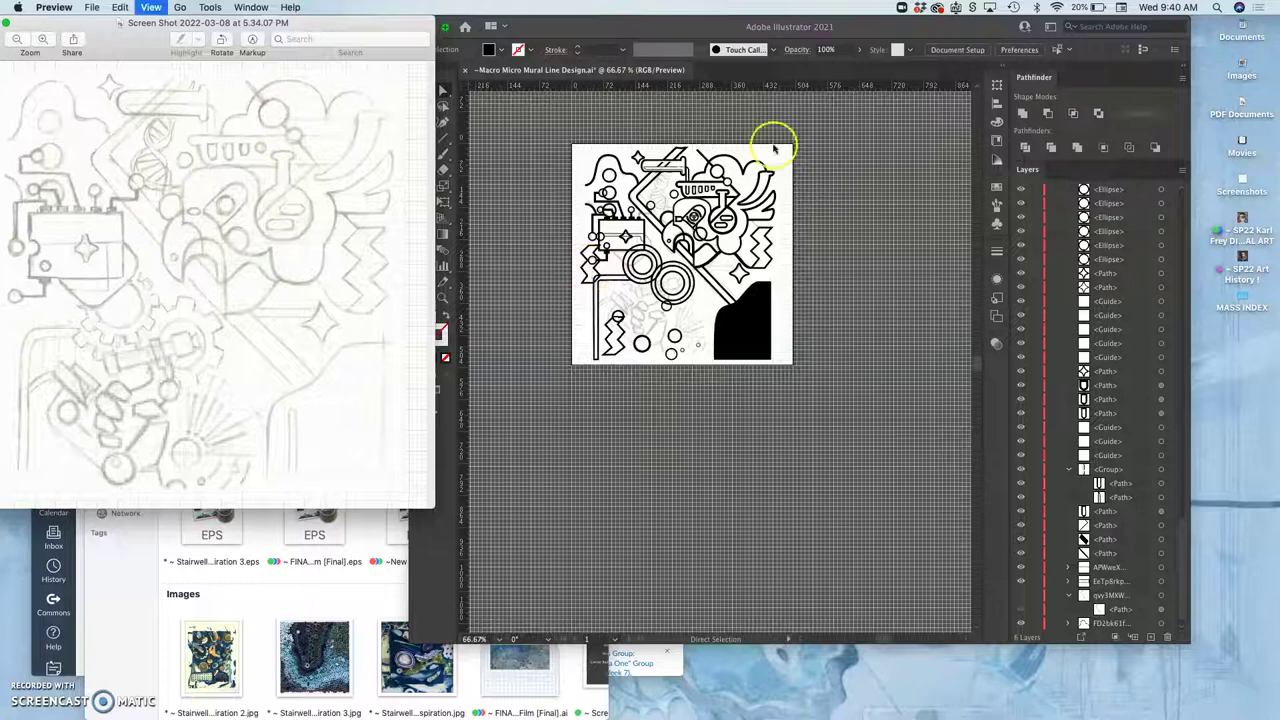
pyautogui.press('super+plus')
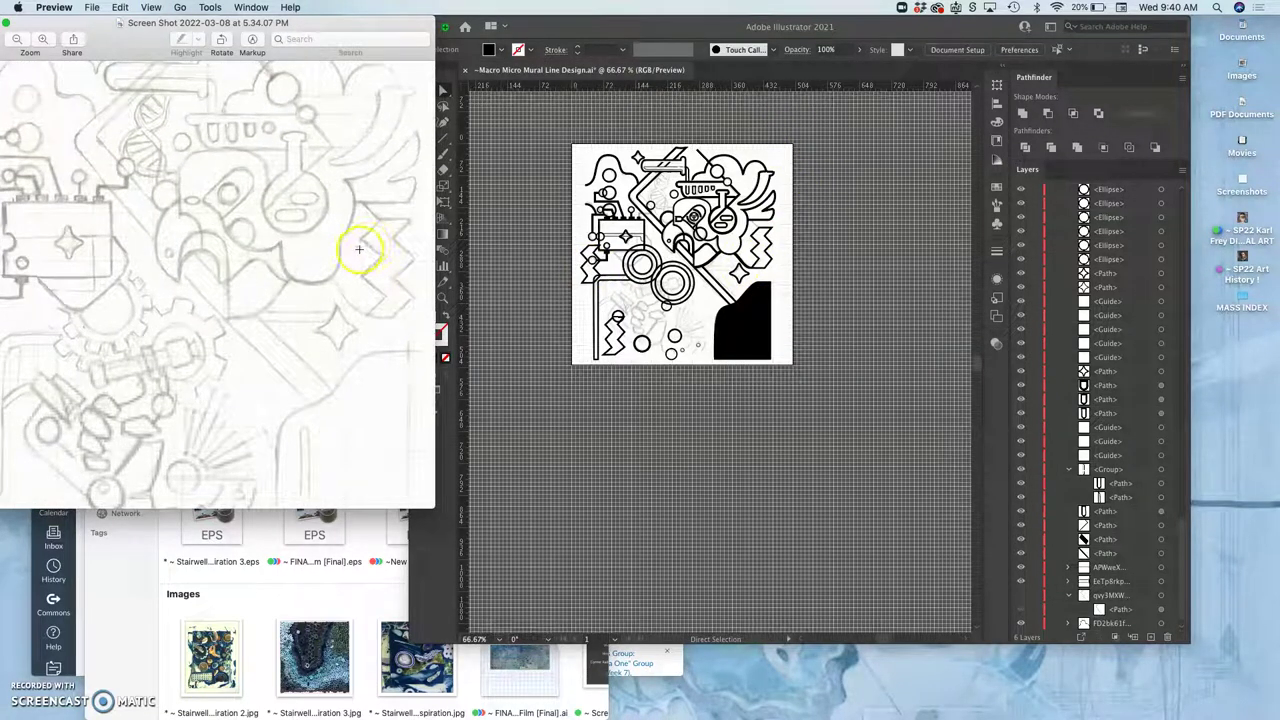
pyautogui.press('super+minus')
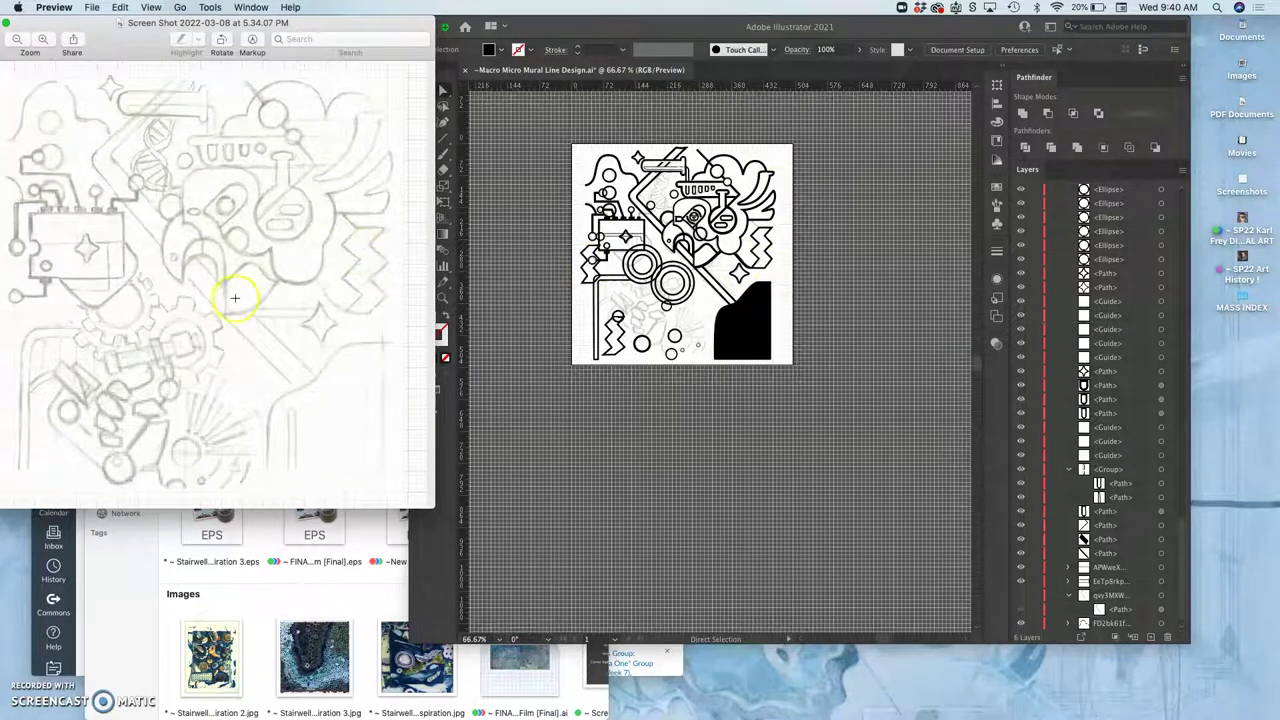
pyautogui.click(705, 30)
# Step: Zoom the canvas from 66.67% to 600% and pan to the test tubes and flask
pyautogui.scroll(10, 698, 218)
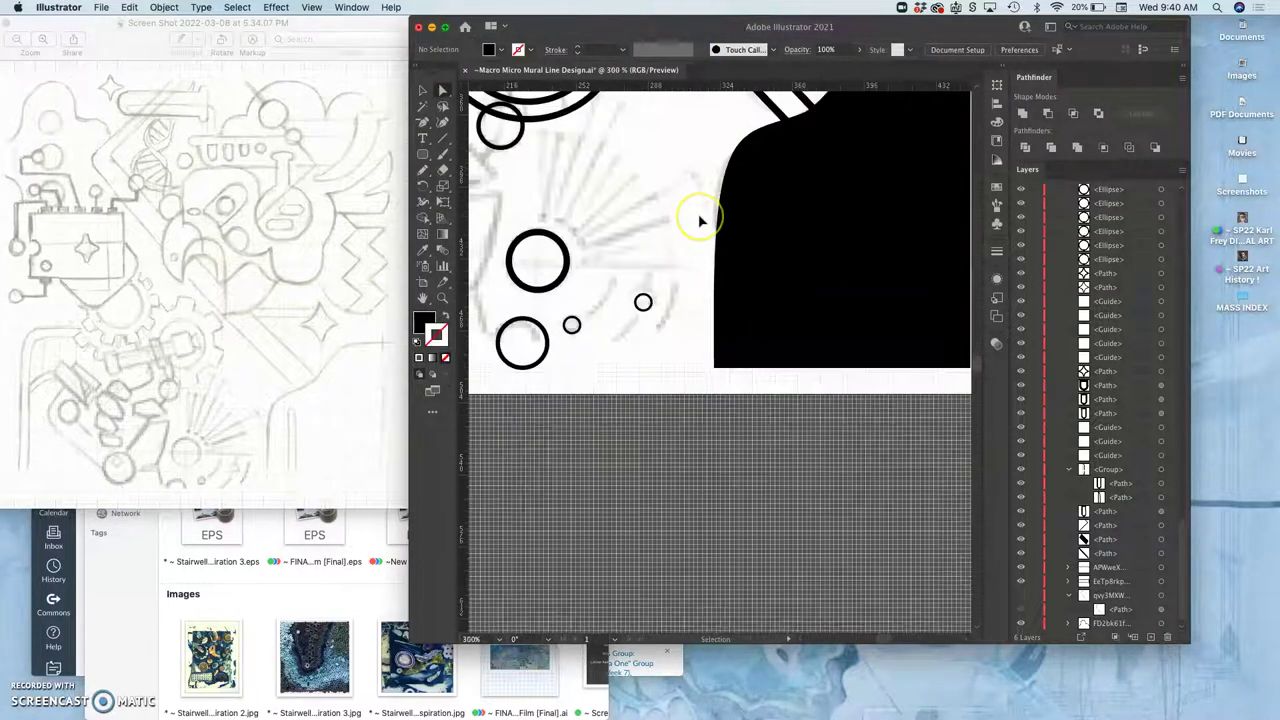
pyautogui.scroll(5, 603, 287)
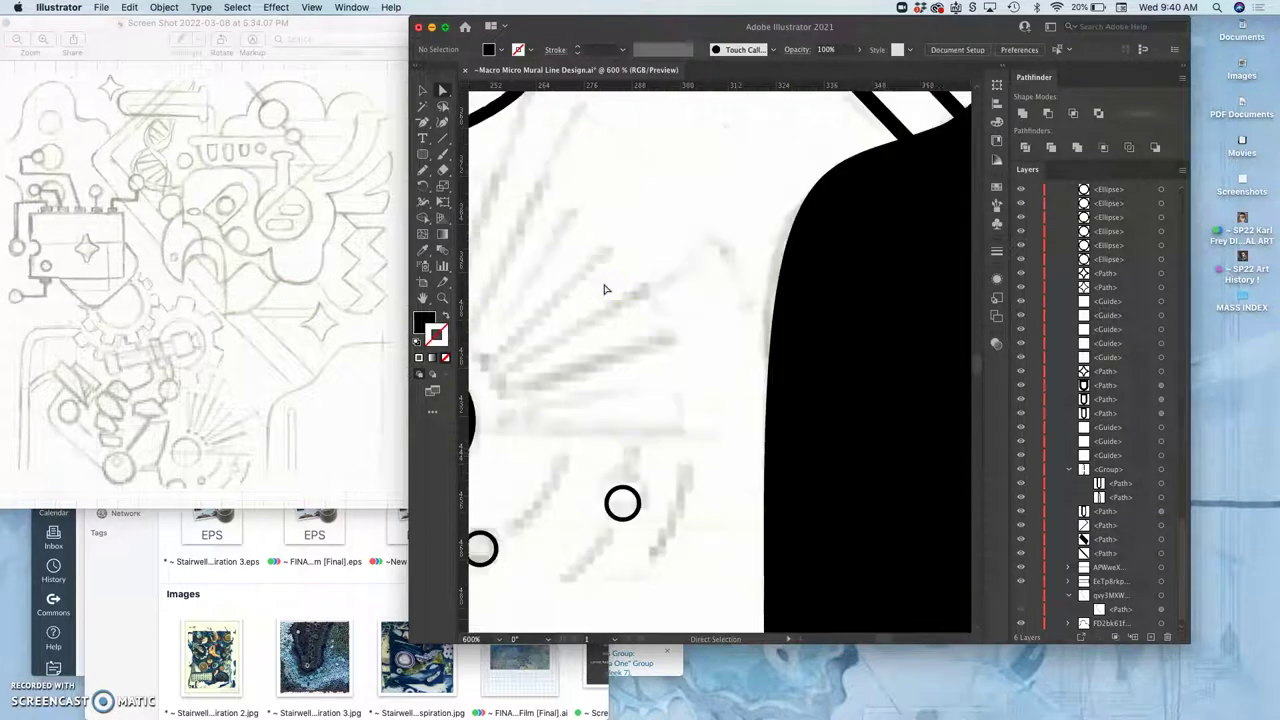
pyautogui.scroll(5, 603, 289)
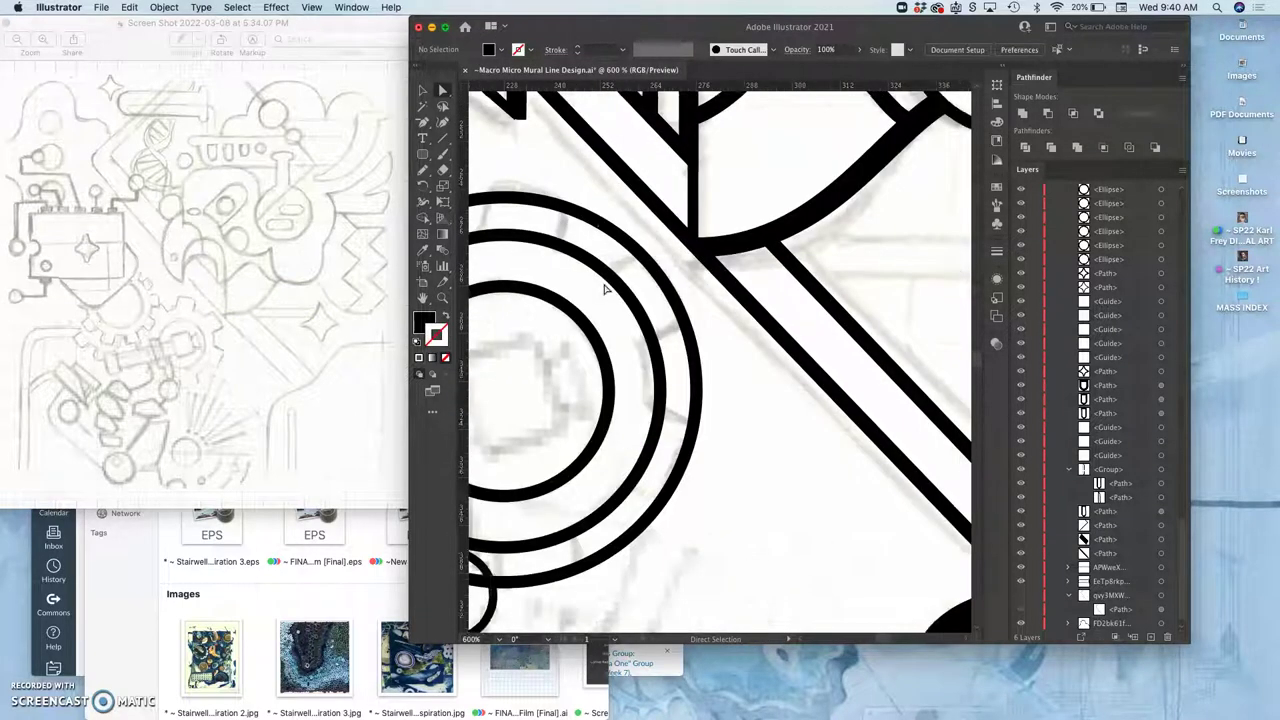
pyautogui.scroll(8, 605, 288)
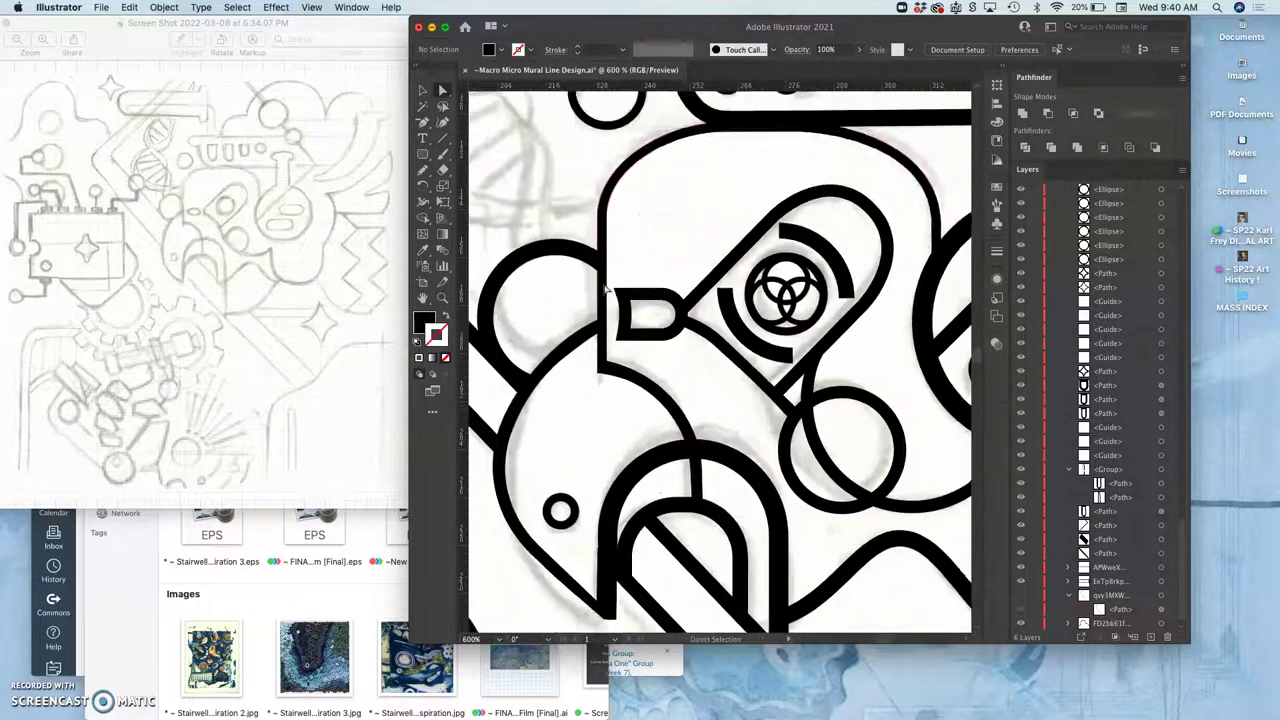
pyautogui.scroll(3, 605, 287)
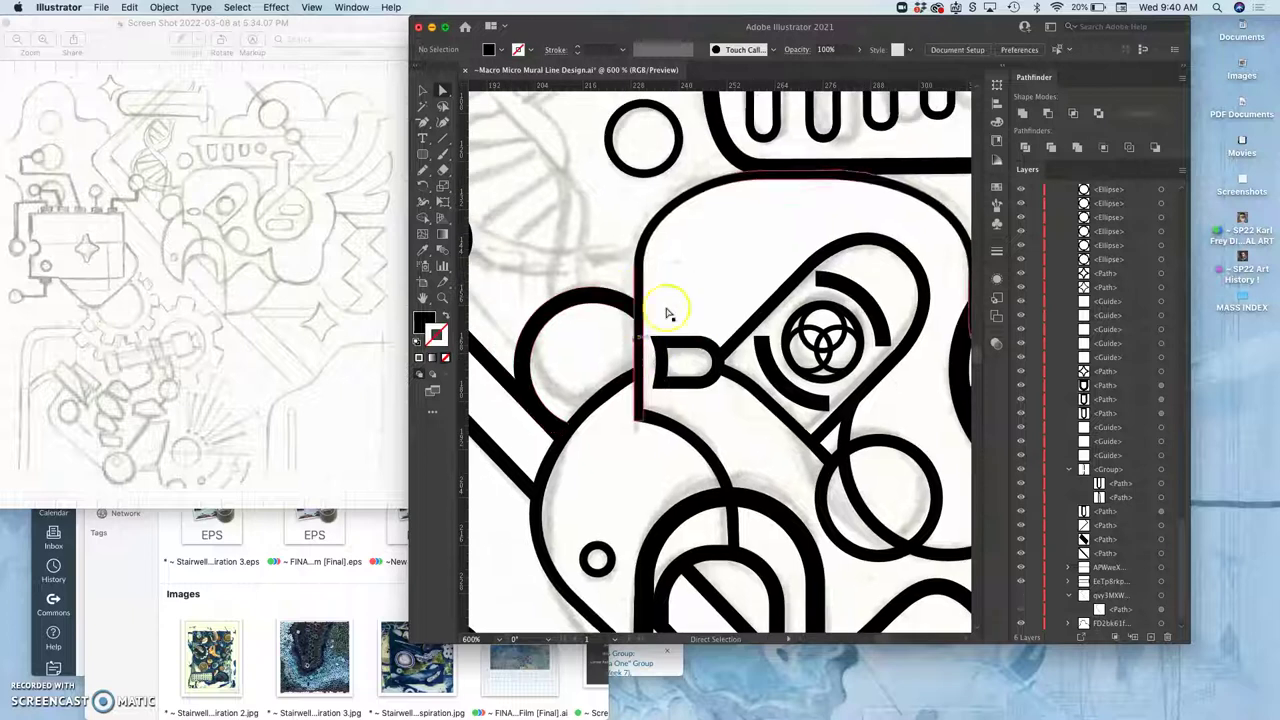
pyautogui.scroll(5, 731, 177)
pyautogui.hscroll(5, 700, 185)
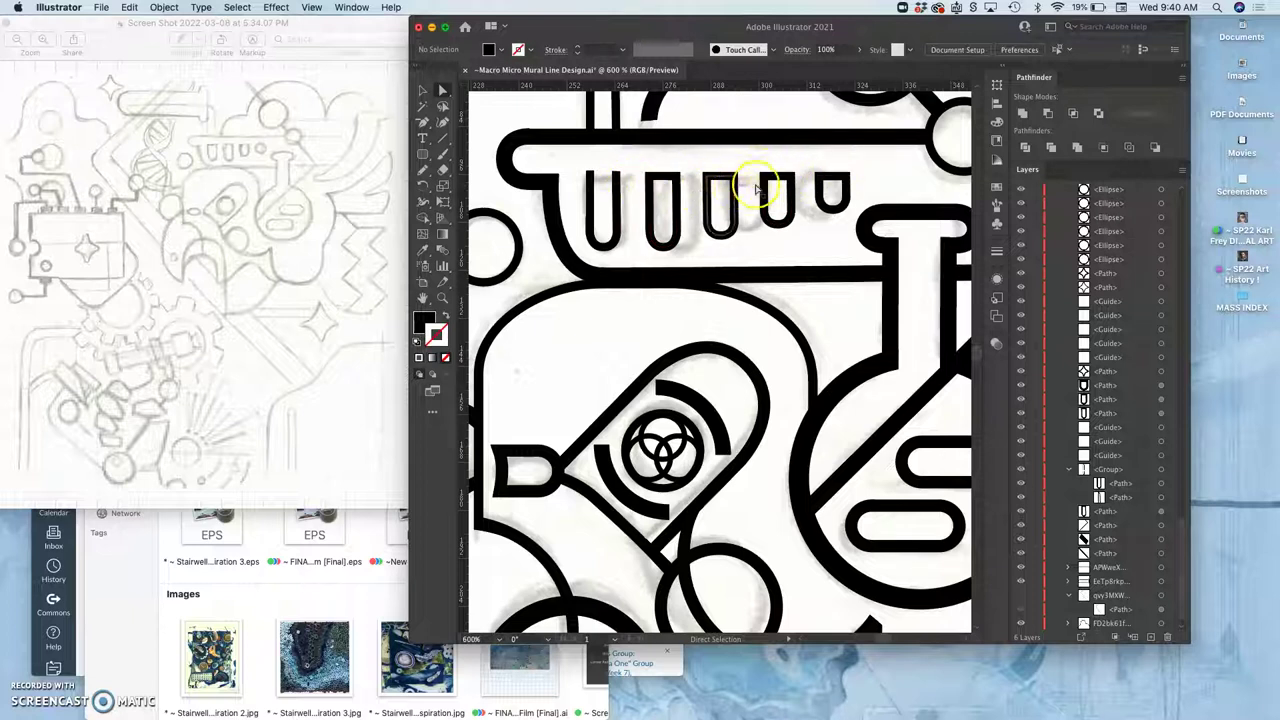
pyautogui.scroll(3, 760, 188)
pyautogui.hscroll(4, 770, 195)
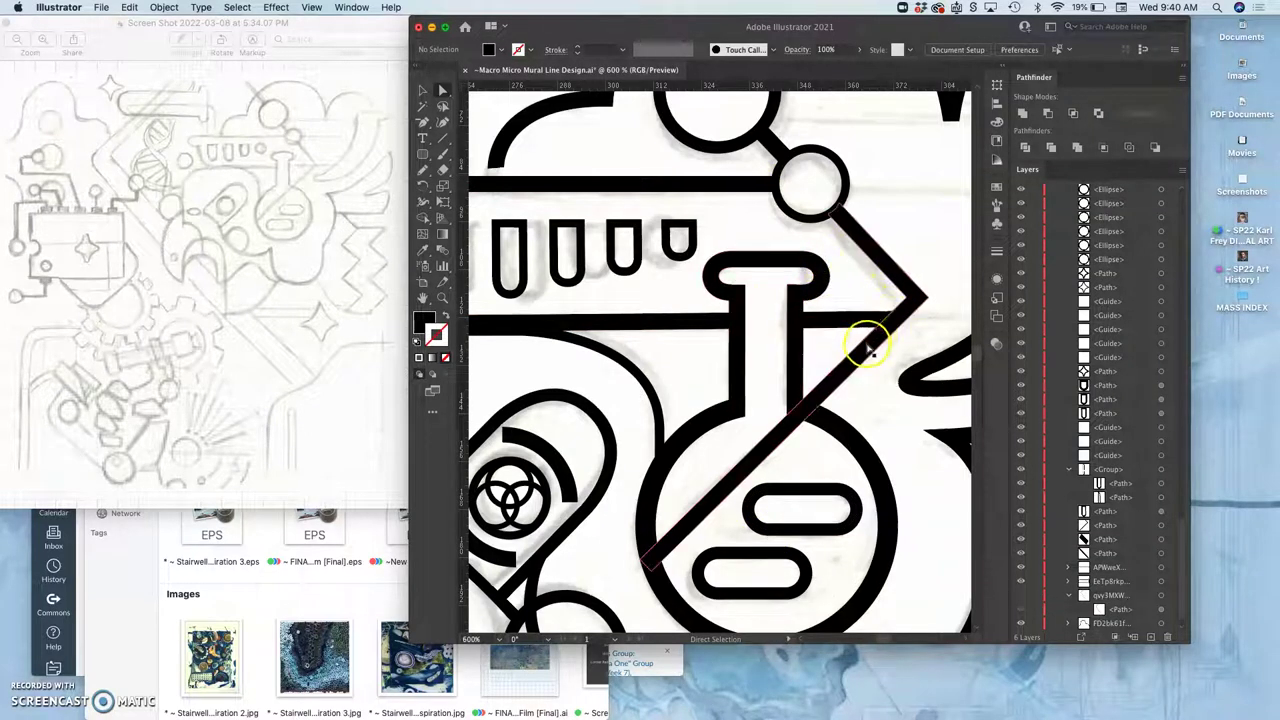
pyautogui.scroll(-2, 866, 285)
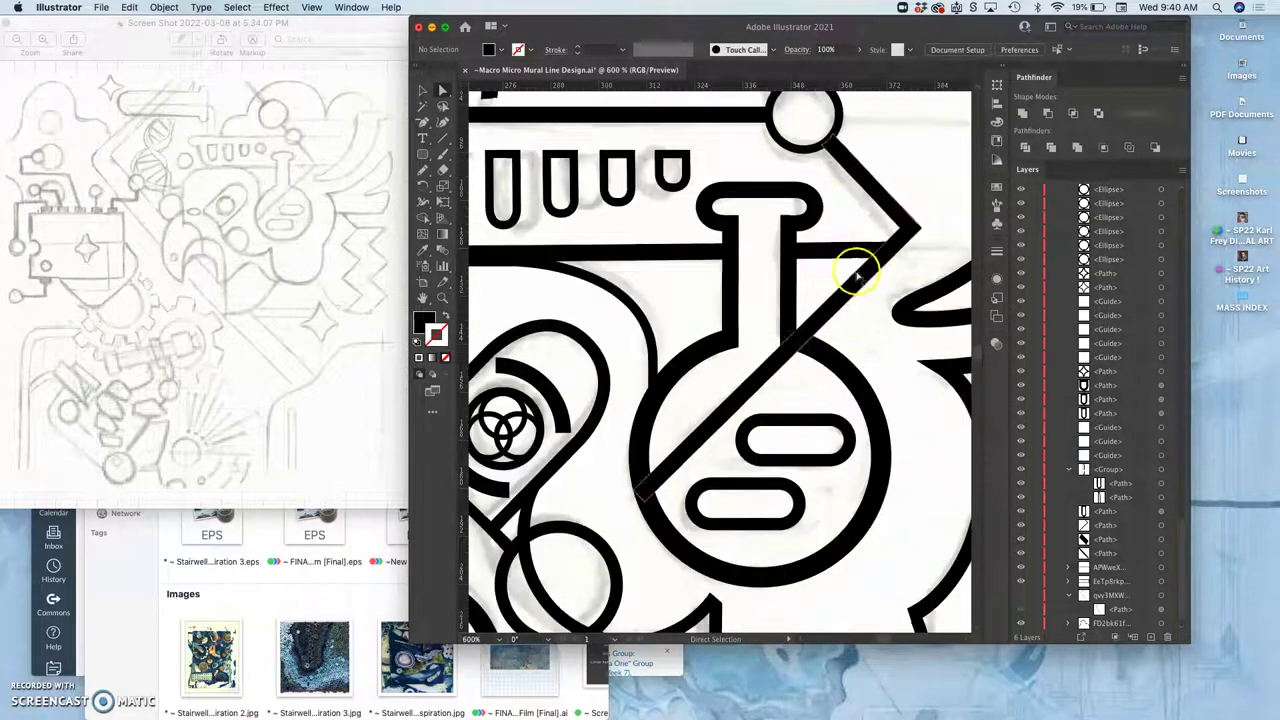
# Step: Select the diagonal connector path and the flask neck with Direct Selection
pyautogui.click(868, 258)
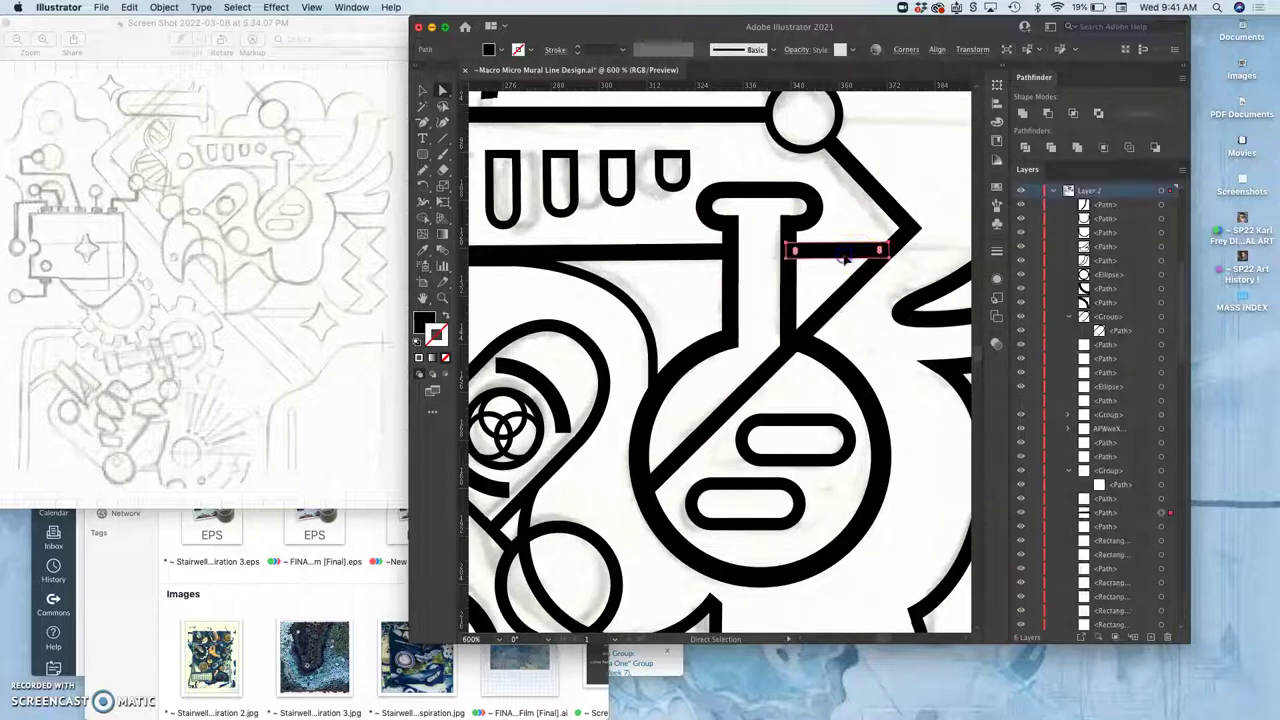
pyautogui.click(901, 243)
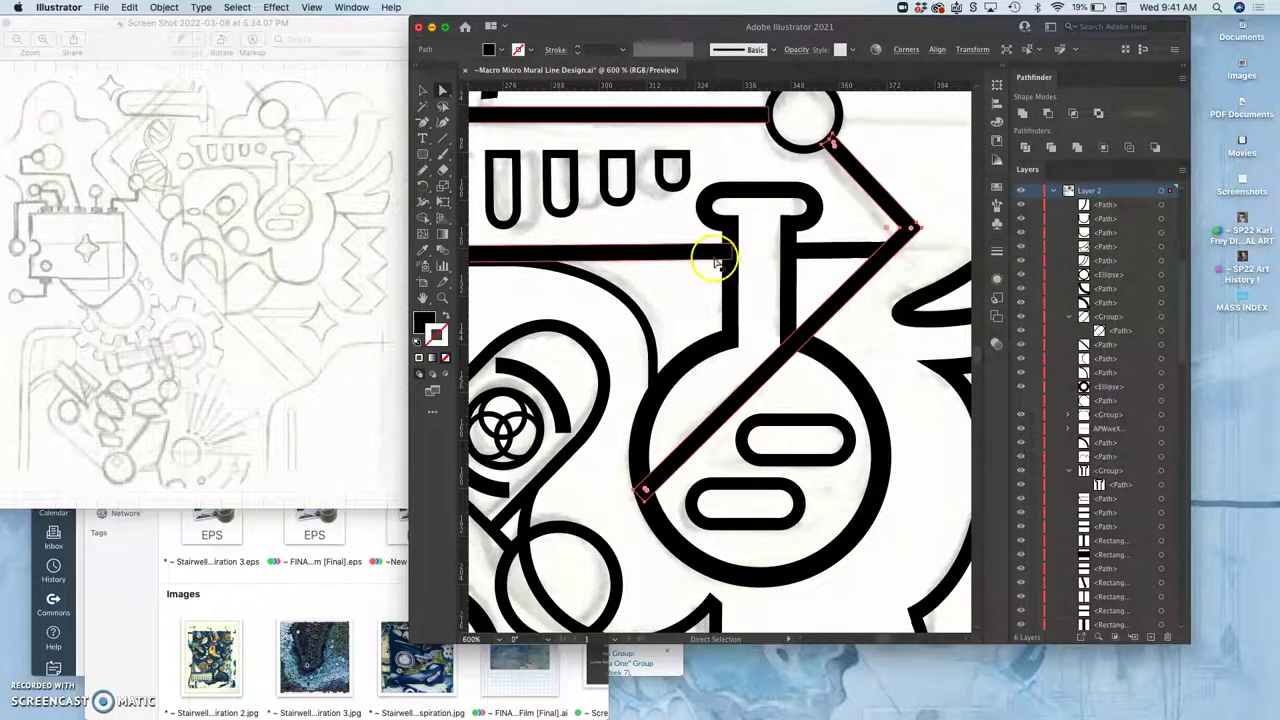
pyautogui.click(726, 286)
pyautogui.click(725, 290)
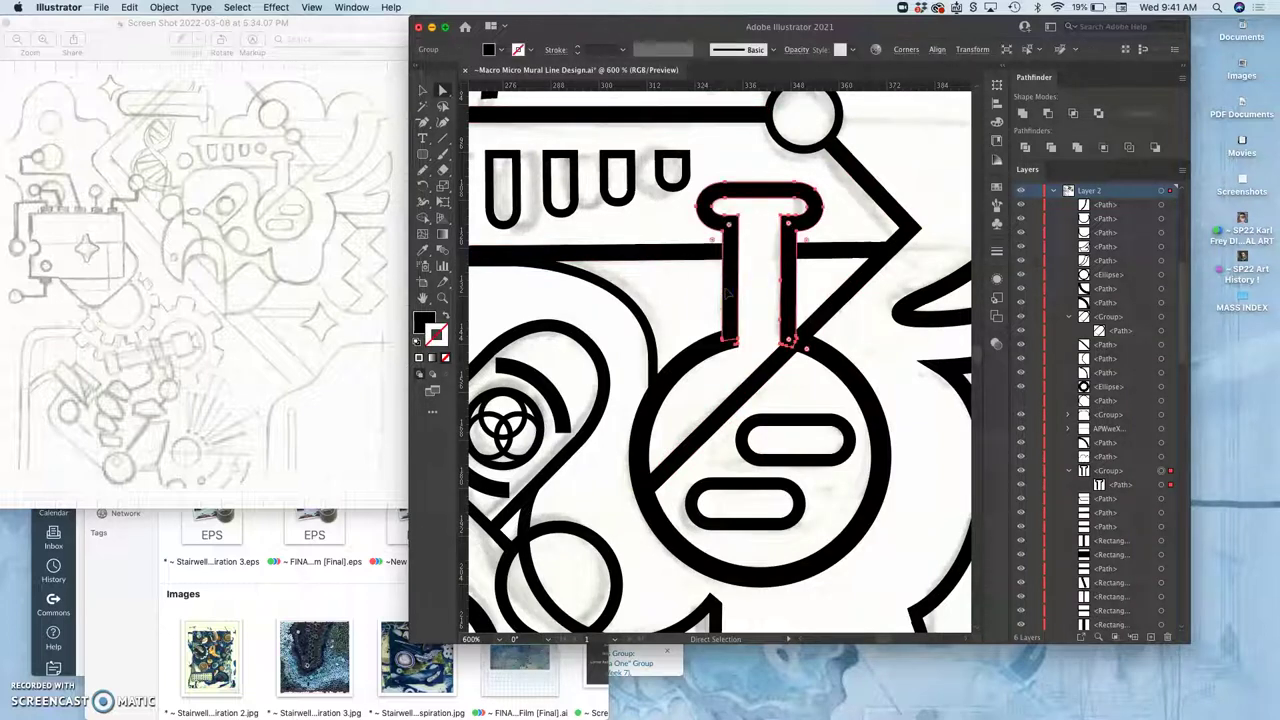
pyautogui.keyDown('shift'); pyautogui.click(731, 352); pyautogui.keyUp('shift')
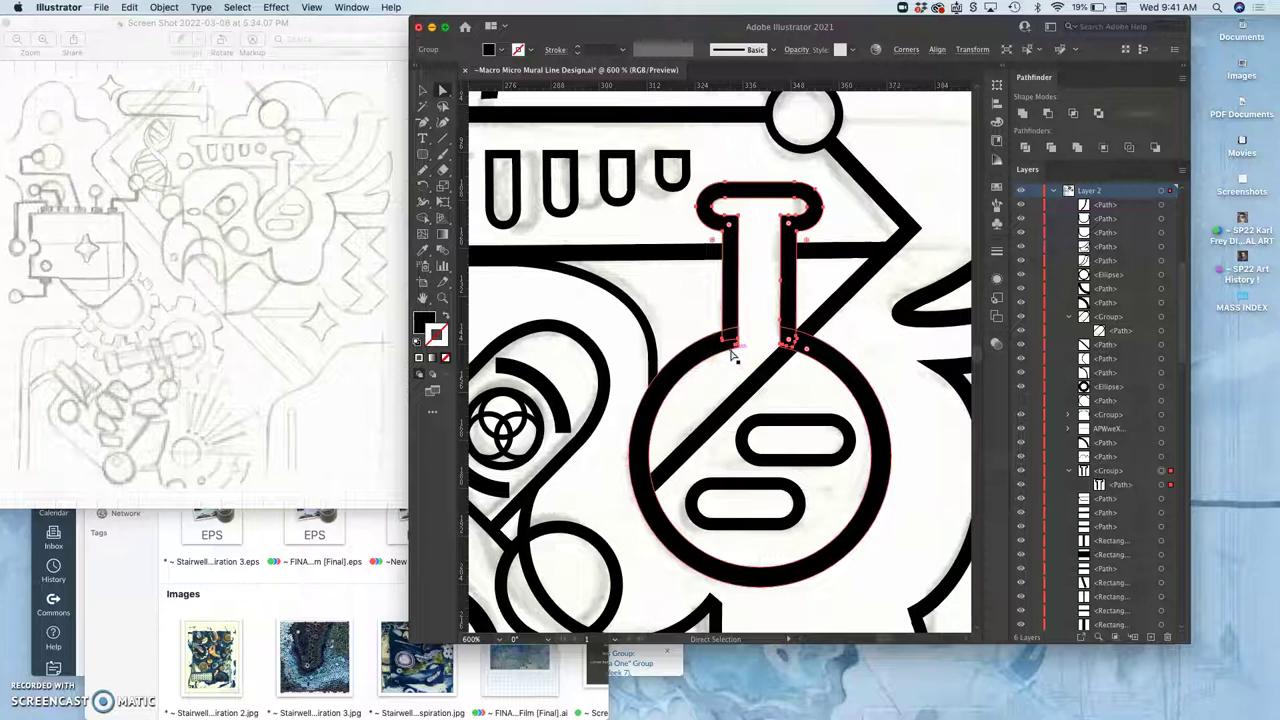
pyautogui.keyDown('shift'); pyautogui.click(731, 352); pyautogui.keyUp('shift')
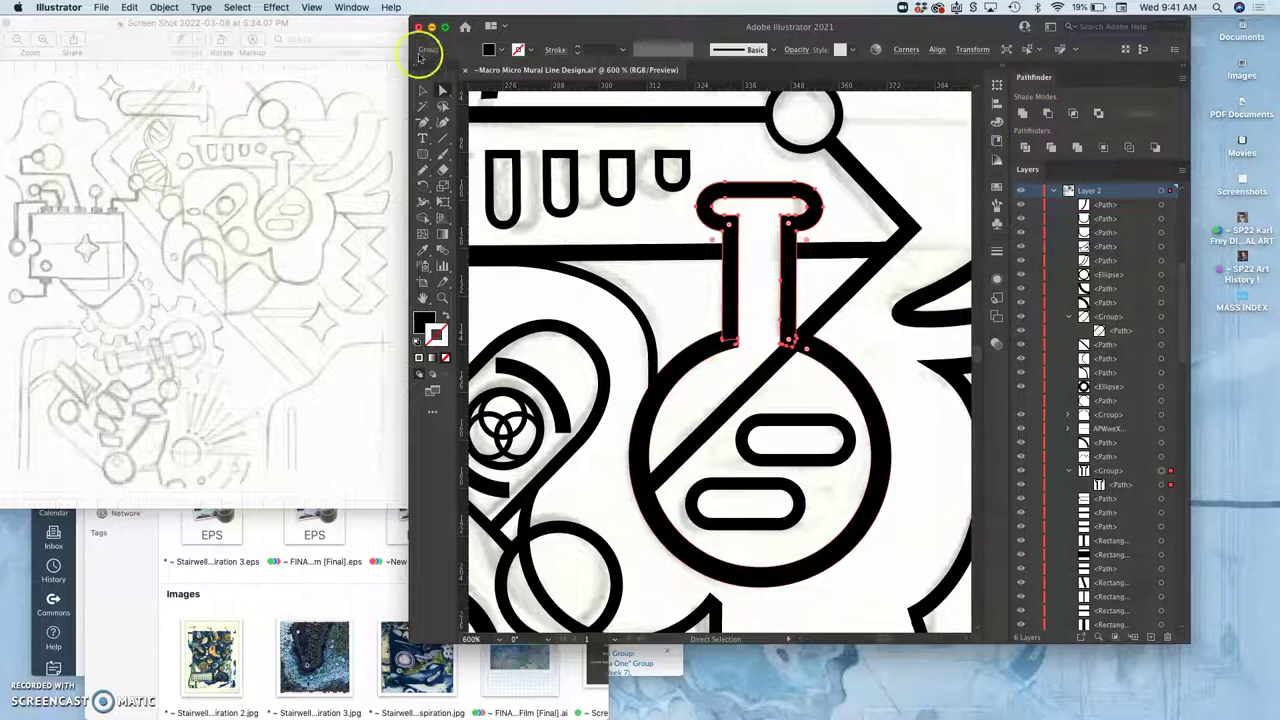
pyautogui.click(353, 7)
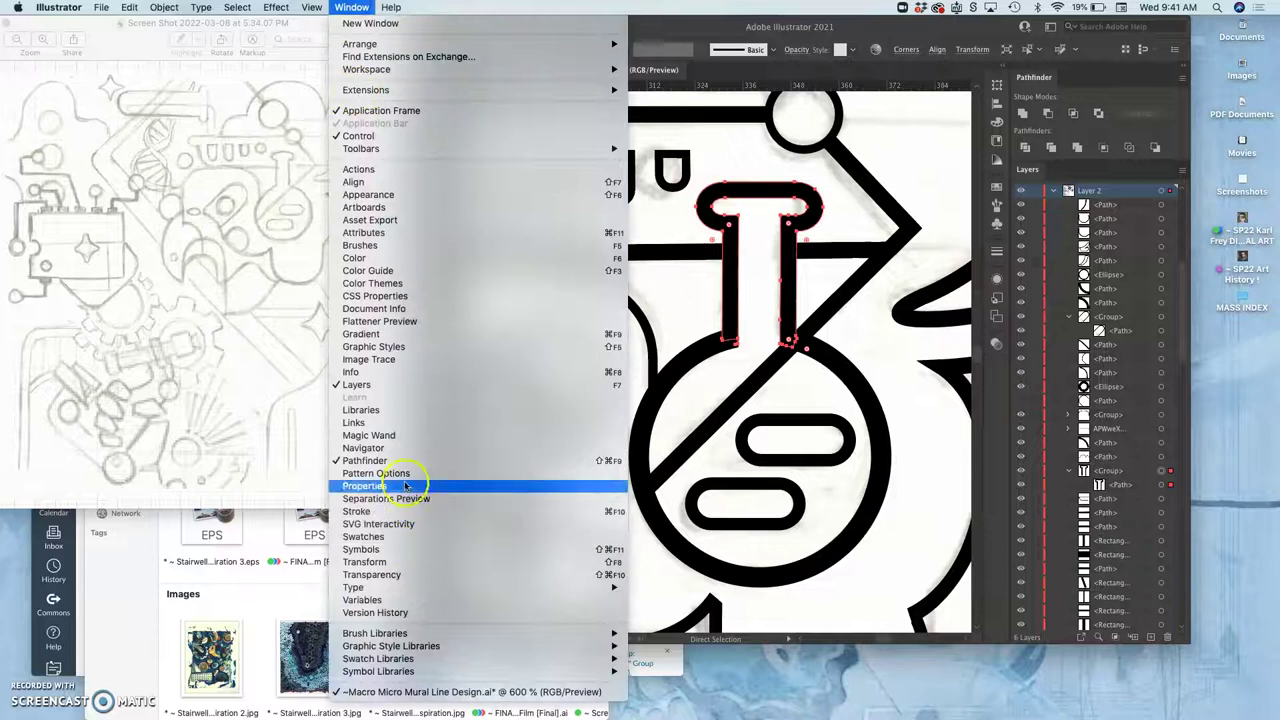
pyautogui.click(806, 284)
# Step: Add the flask body, both horizontal bars, the diagonal line and top circle, then Unite them in Pathfinder
pyautogui.keyDown('shift'); pyautogui.click(814, 345); pyautogui.keyUp('shift')
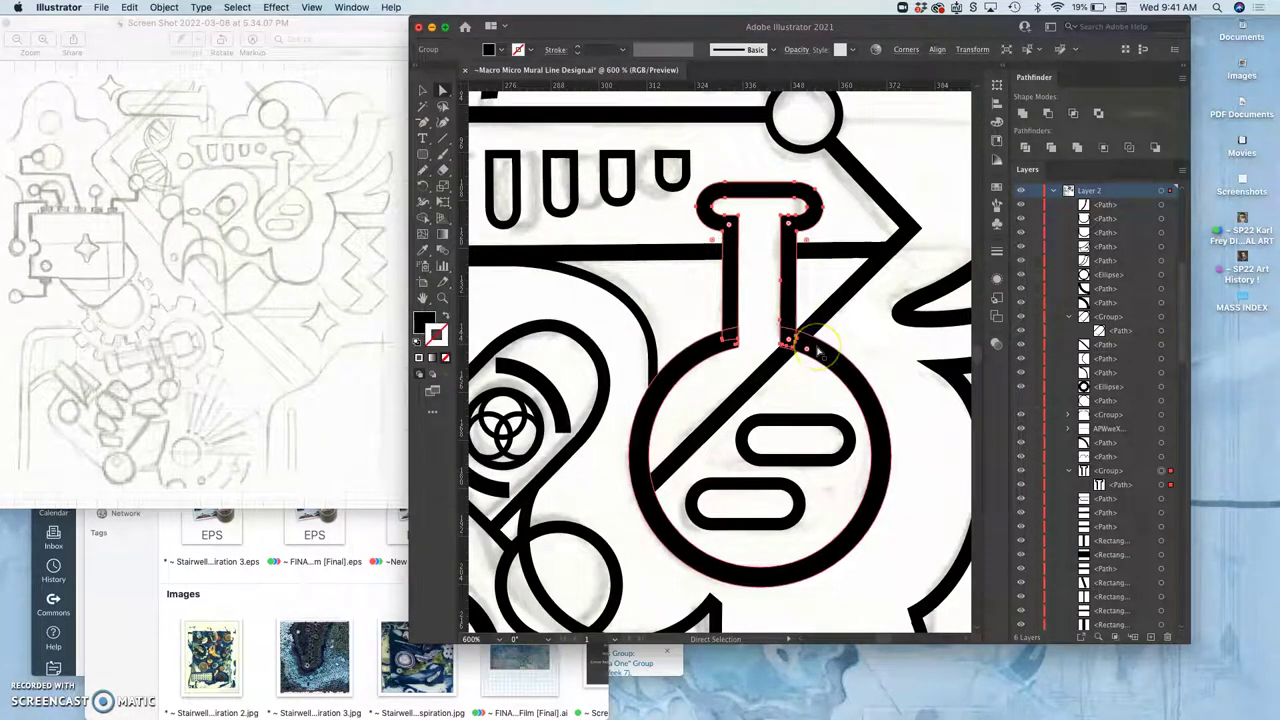
pyautogui.keyDown('shift'); pyautogui.click(686, 251); pyautogui.keyUp('shift')
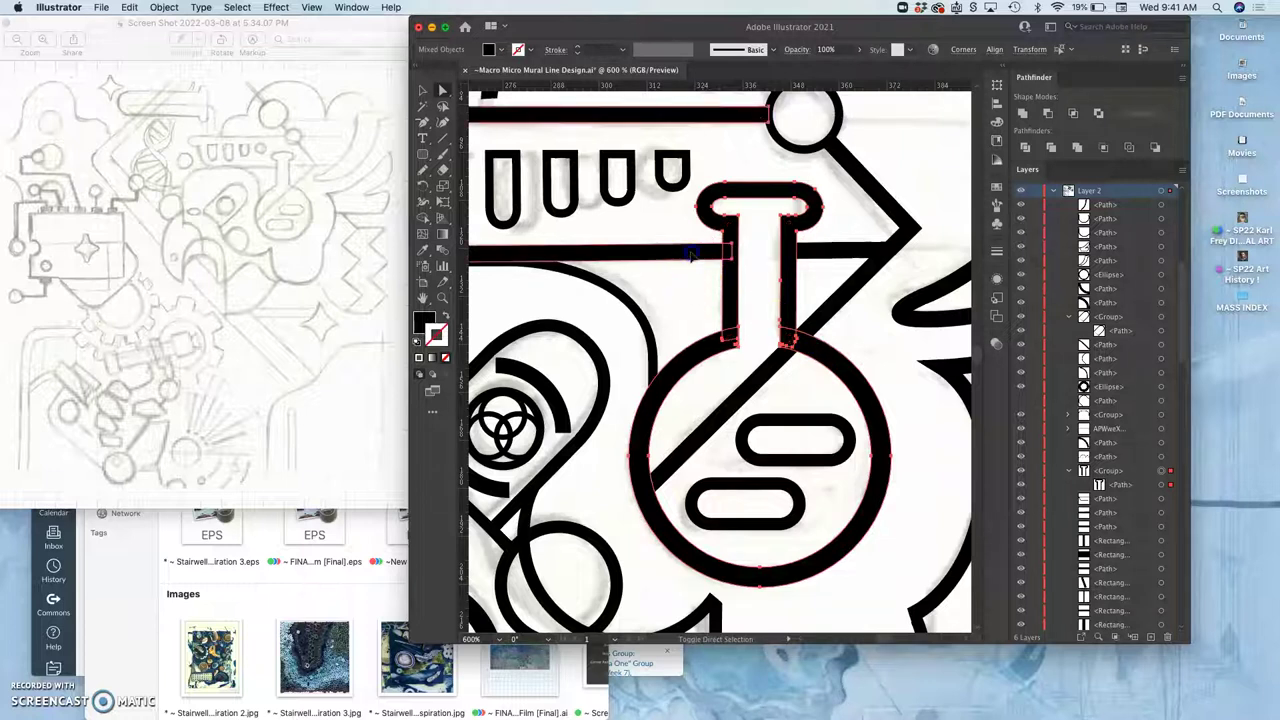
pyautogui.keyDown('shift'); pyautogui.click(812, 253); pyautogui.keyUp('shift')
pyautogui.keyDown('shift'); pyautogui.click(836, 288); pyautogui.keyUp('shift')
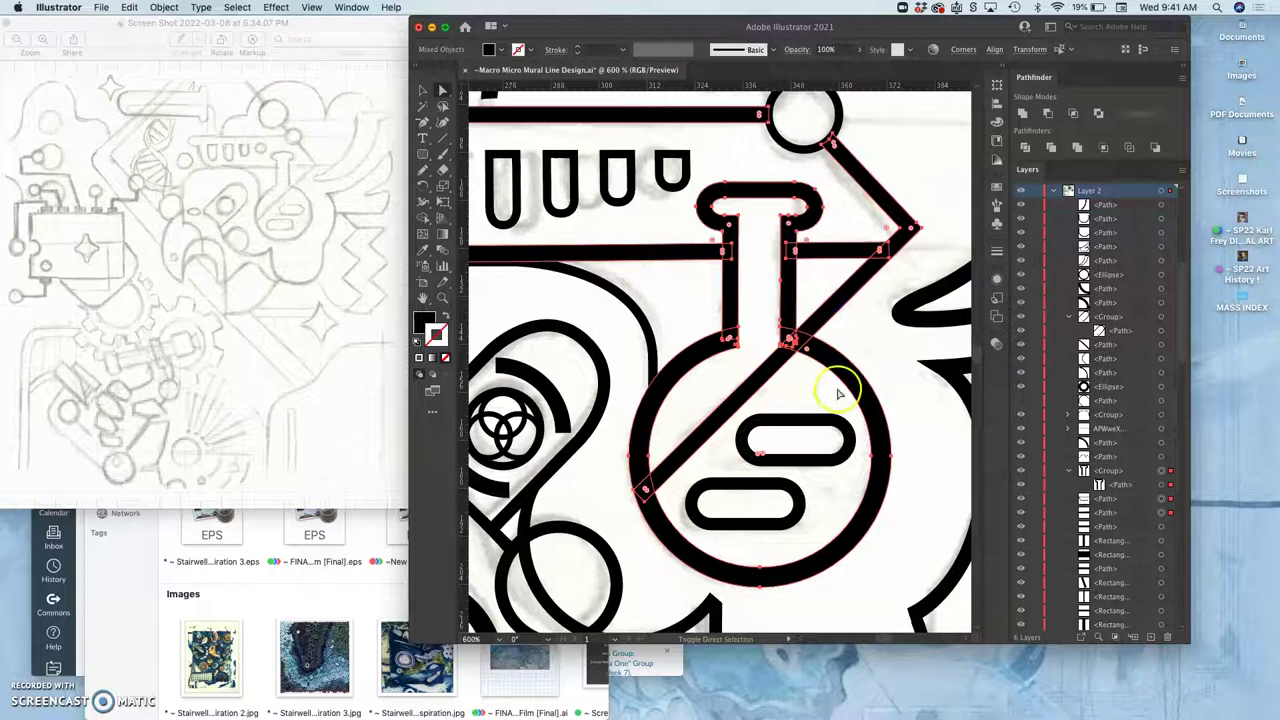
pyautogui.keyDown('shift'); pyautogui.click(843, 120); pyautogui.keyUp('shift')
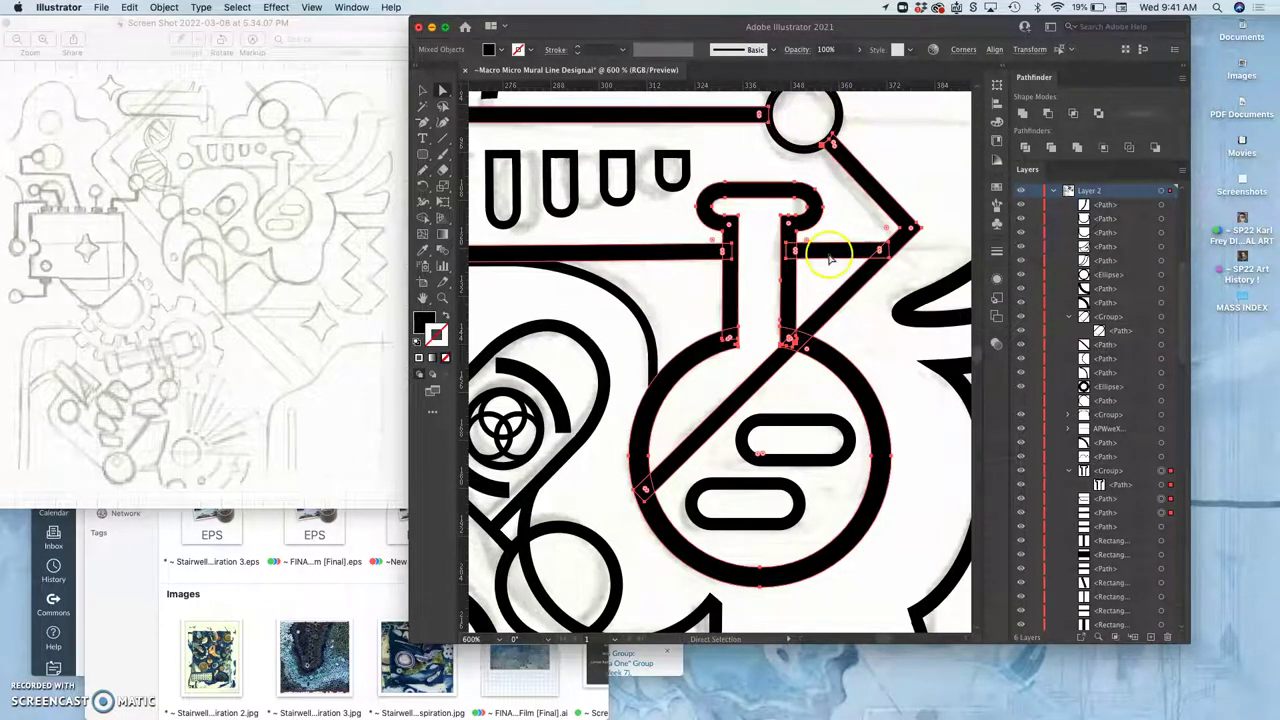
pyautogui.click(1023, 114)
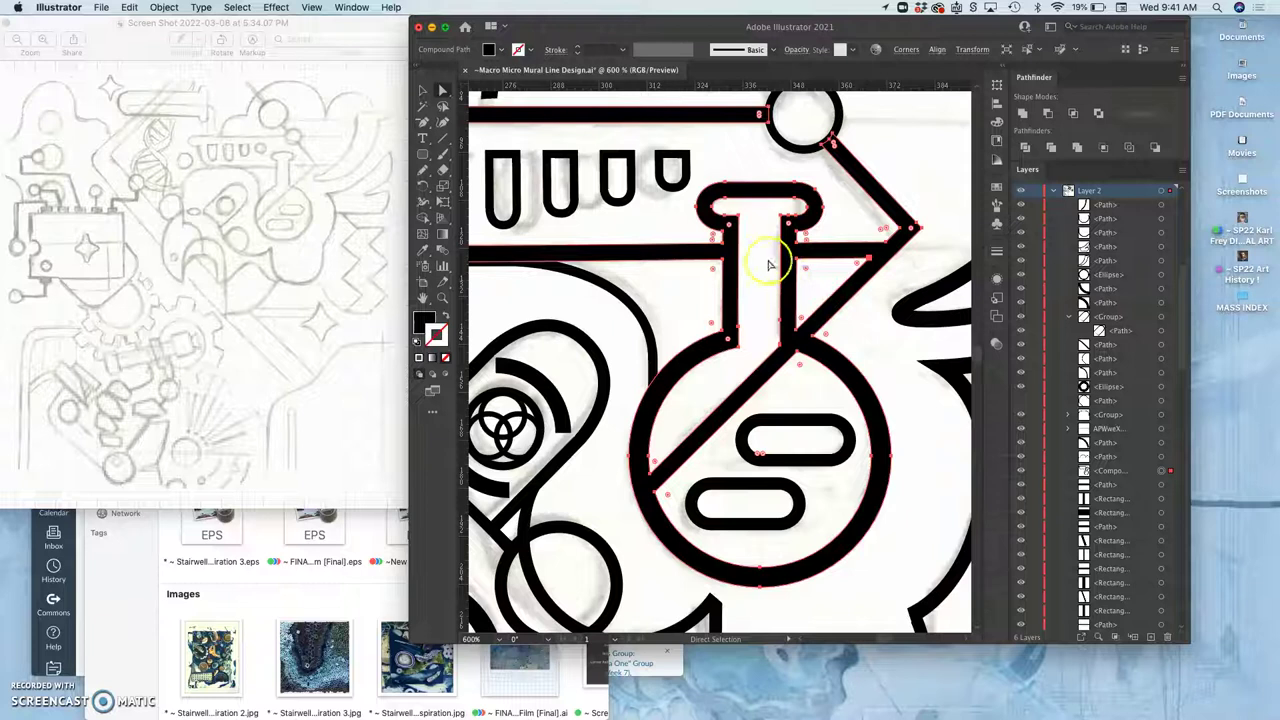
# Step: Deselect and pan around the merged flask to check its joins with the circle and connector lines
pyautogui.click(687, 304)
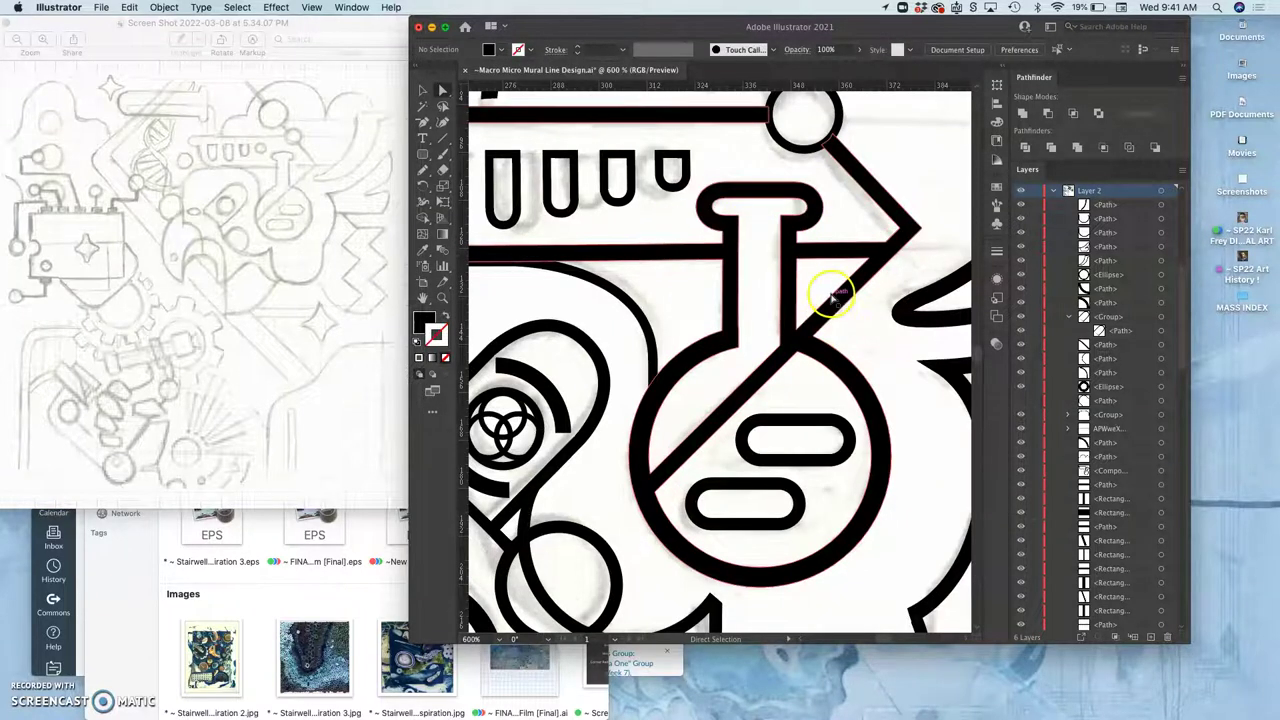
pyautogui.scroll(10, 830, 296)
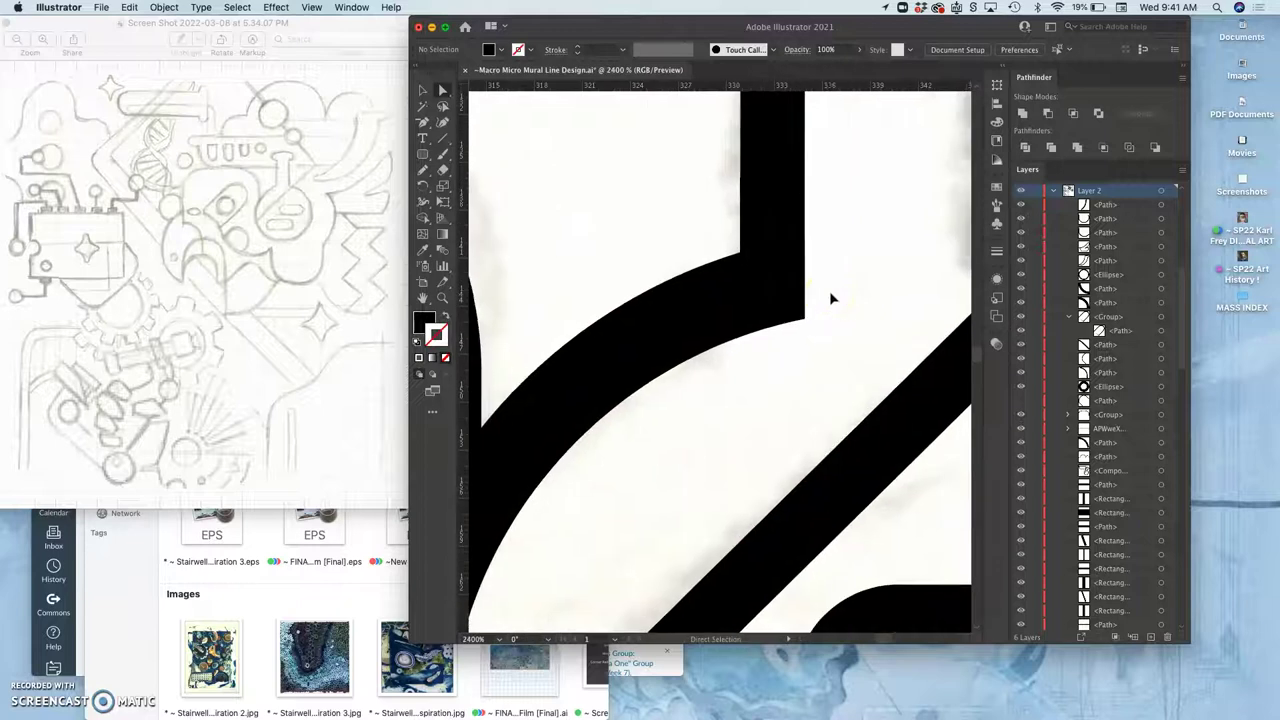
pyautogui.hscroll(5, 830, 297)
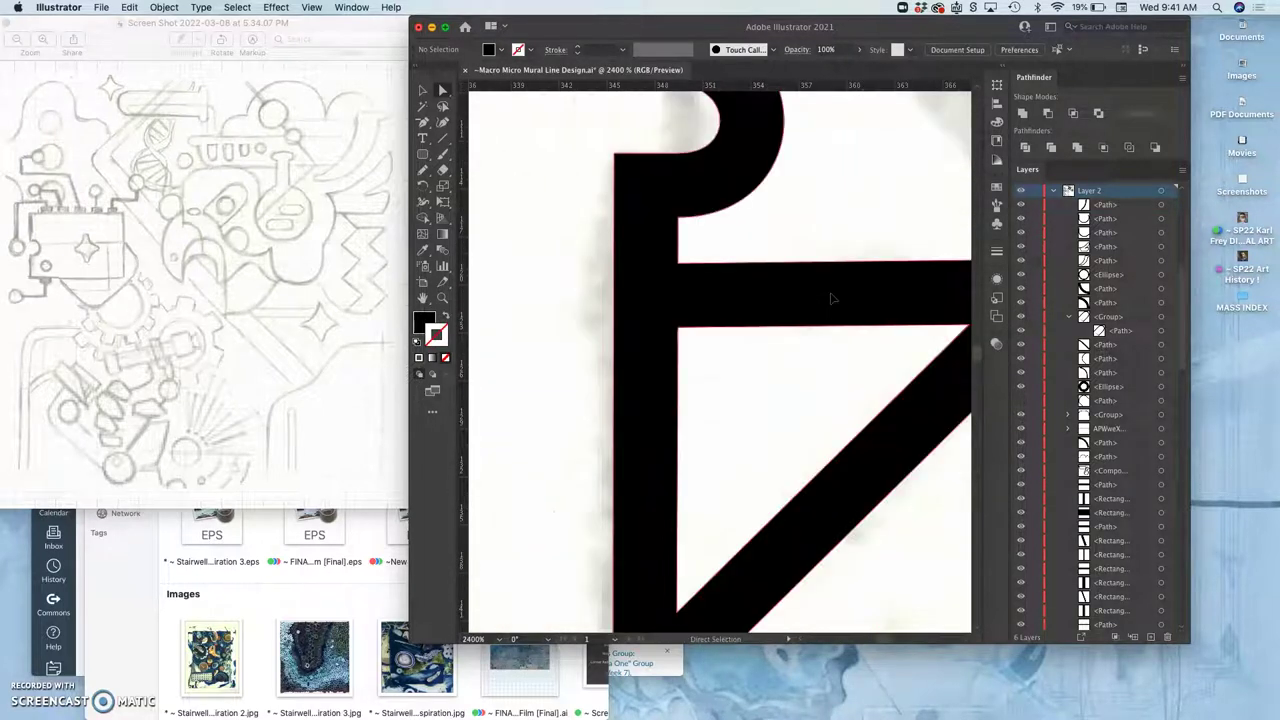
pyautogui.scroll(5, 830, 297)
pyautogui.hscroll(3, 830, 297)
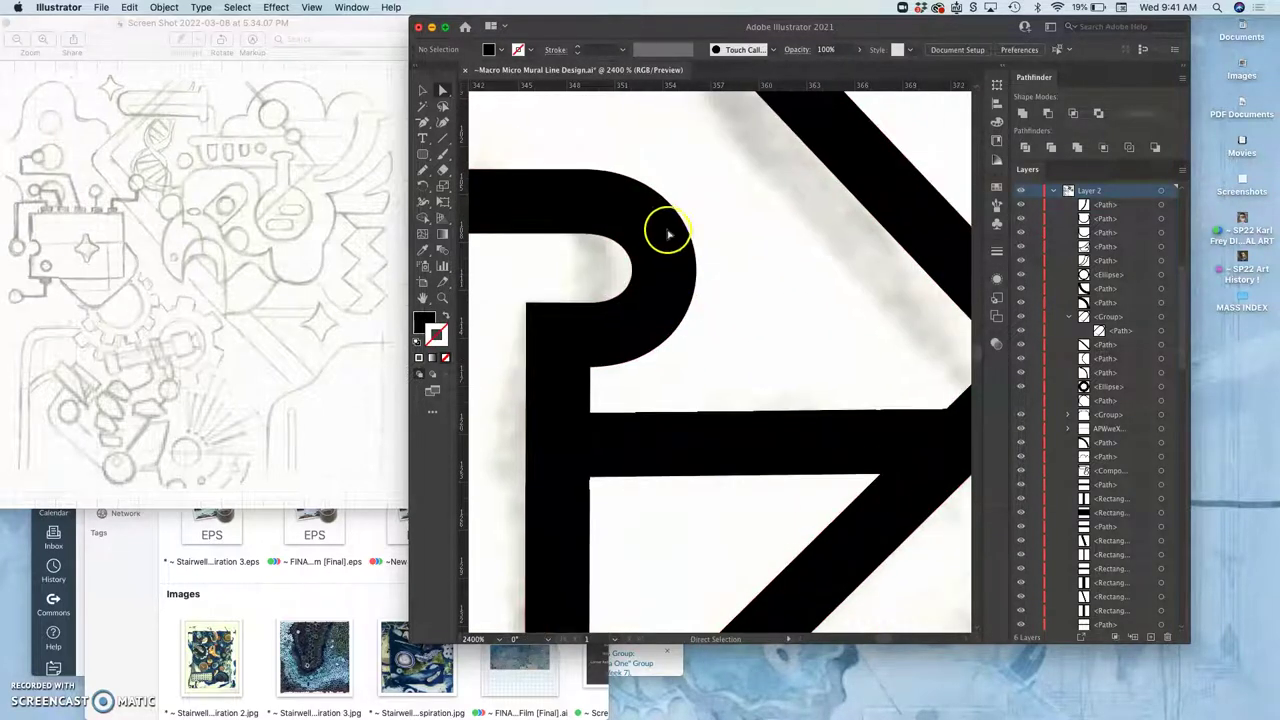
pyautogui.hscroll(3, 803, 330)
pyautogui.scroll(1, 803, 330)
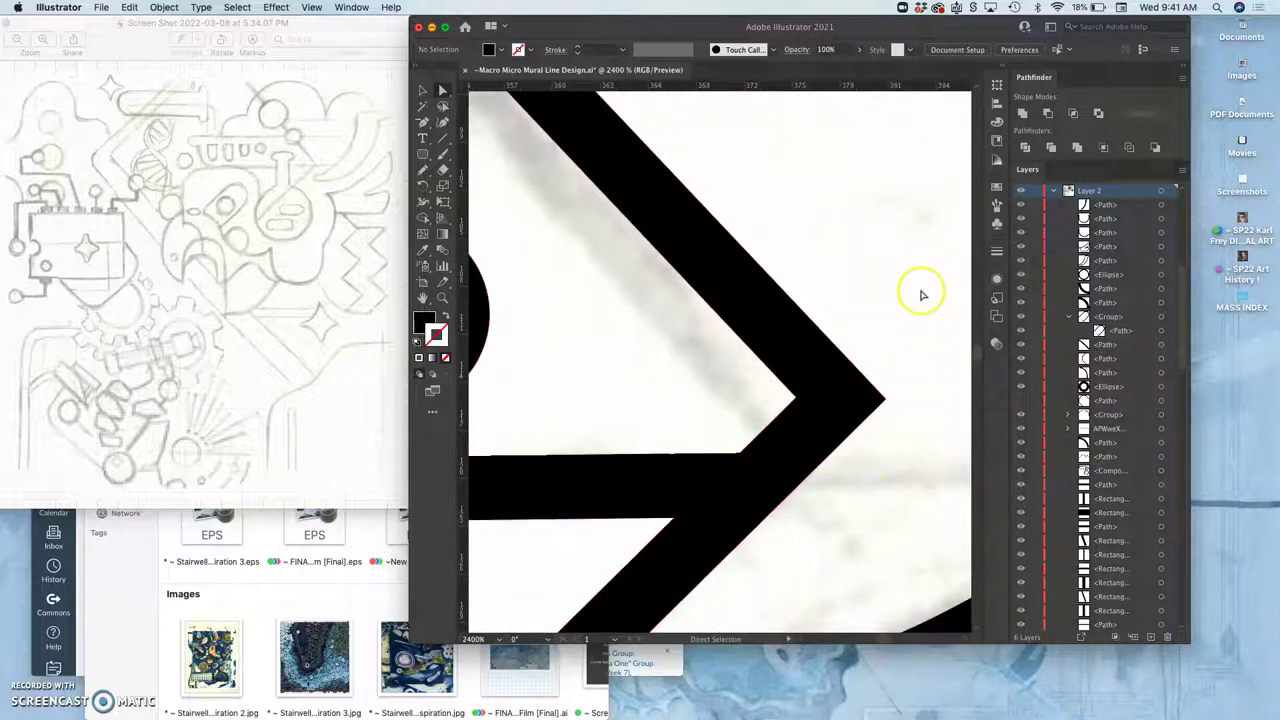
pyautogui.press('super+minus')
pyautogui.press('super+minus')
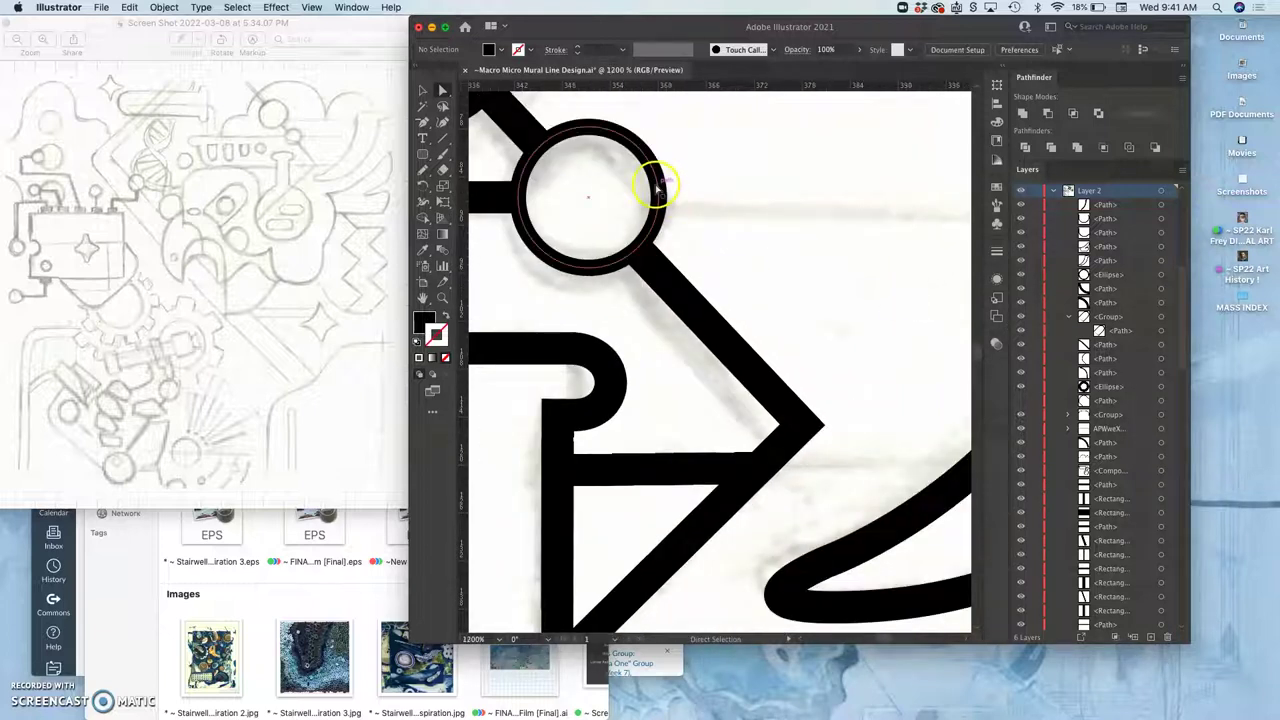
pyautogui.click(659, 185)
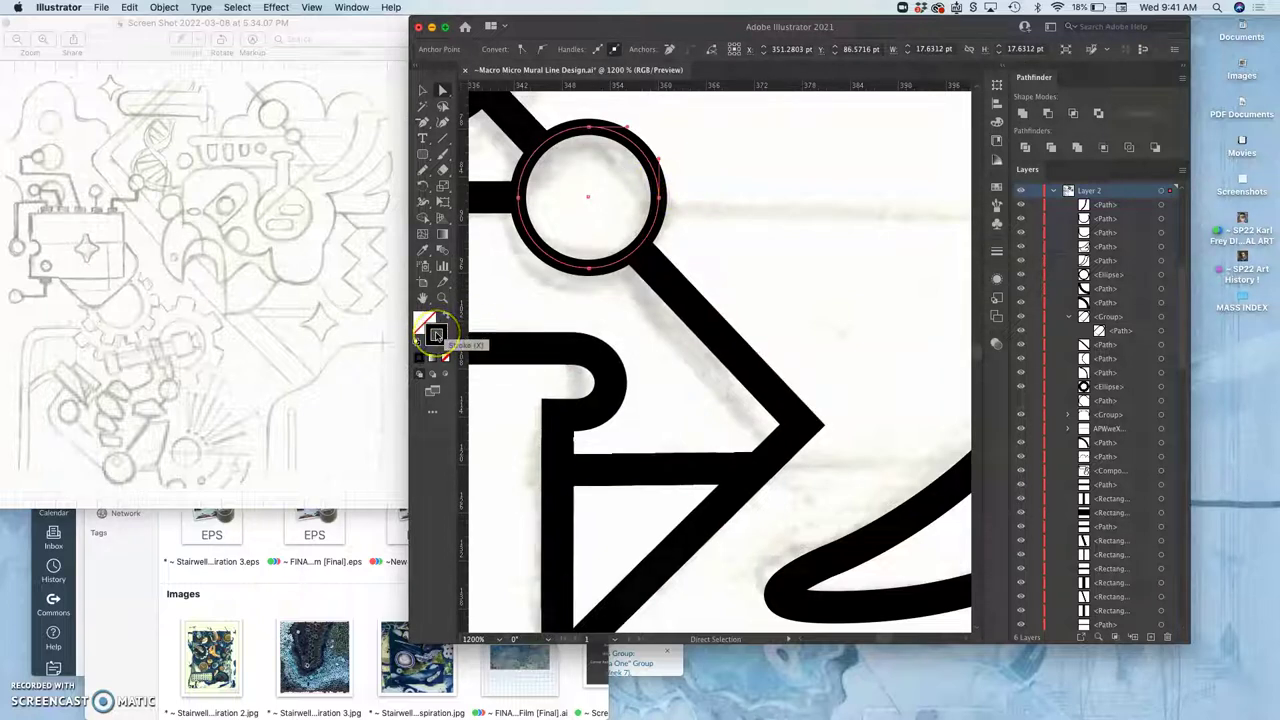
pyautogui.click(435, 335)
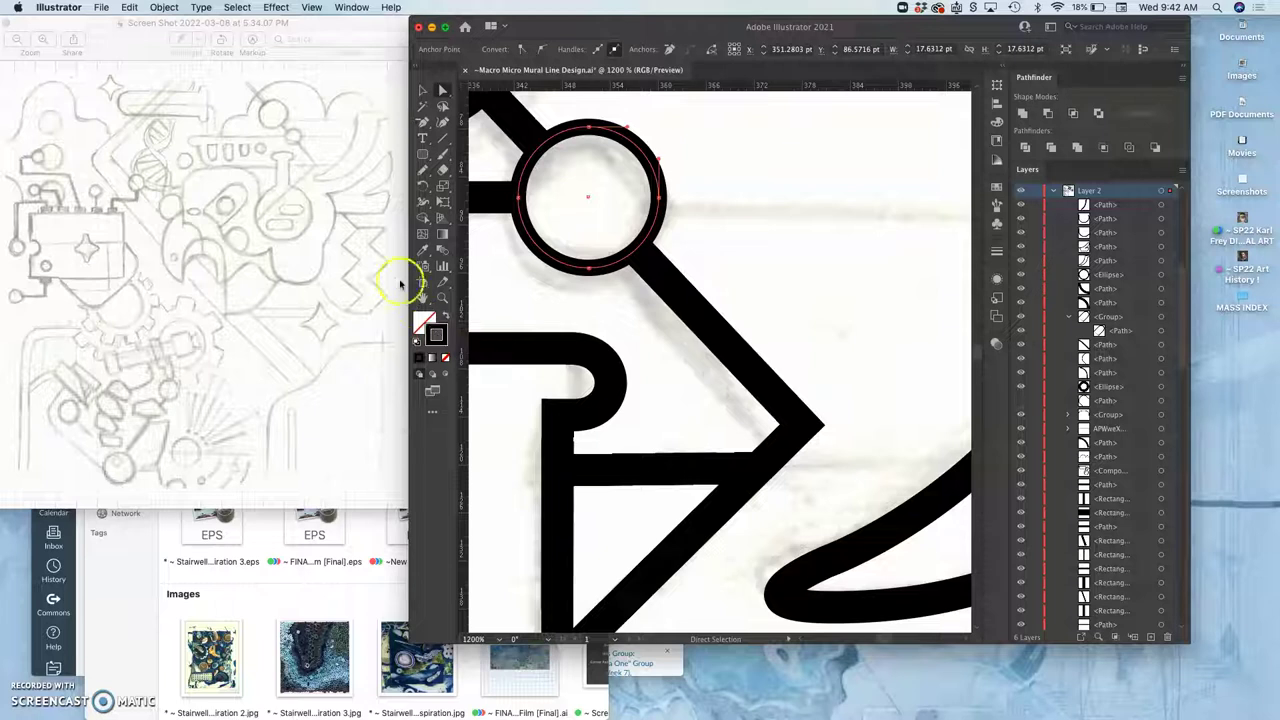
pyautogui.click(545, 155)
pyautogui.click(446, 315)
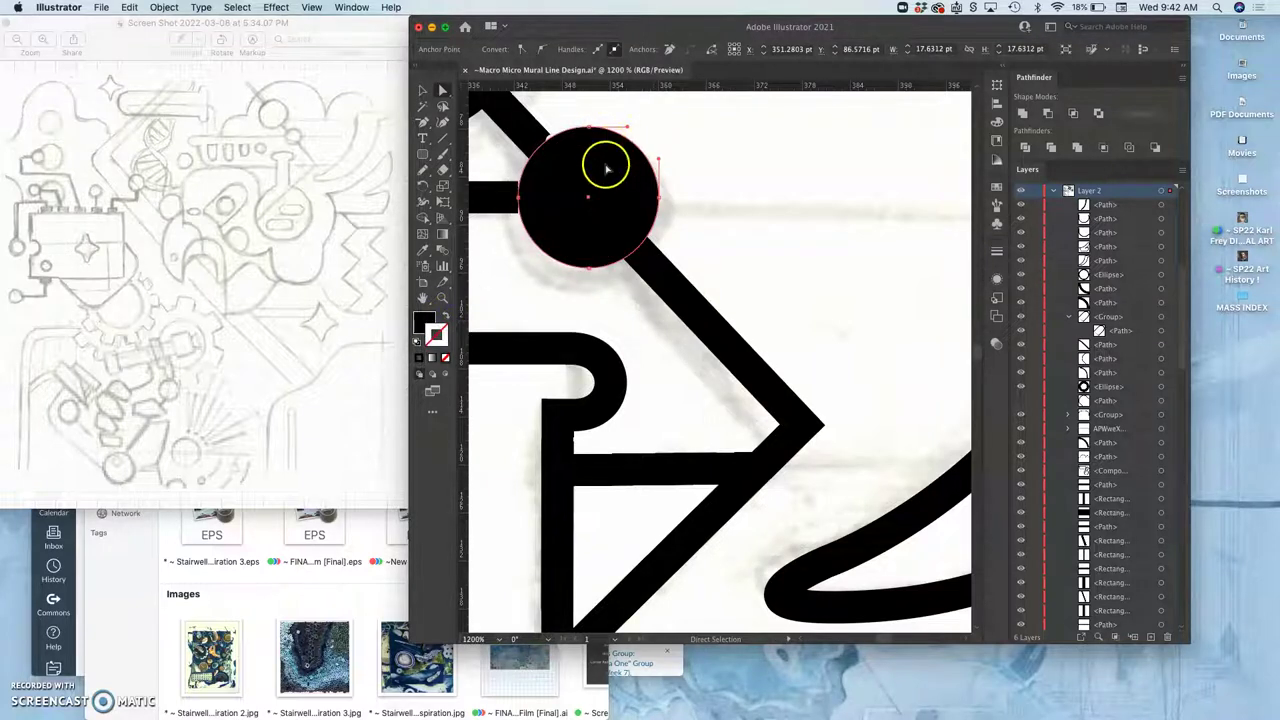
pyautogui.press('super+a')
pyautogui.click(446, 315)
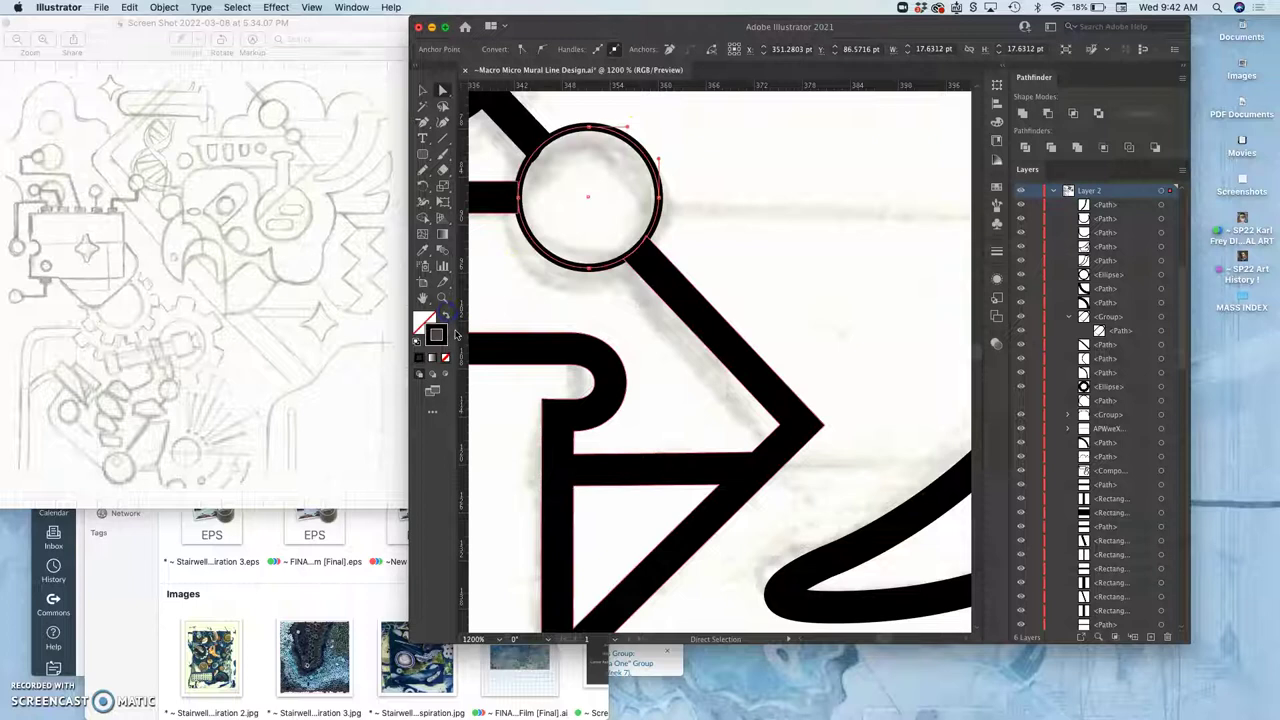
pyautogui.click(594, 175)
pyautogui.press('v')
pyautogui.hotkey('shift', 'x')
pyautogui.hotkey('shift', 'x')
pyautogui.press('a')
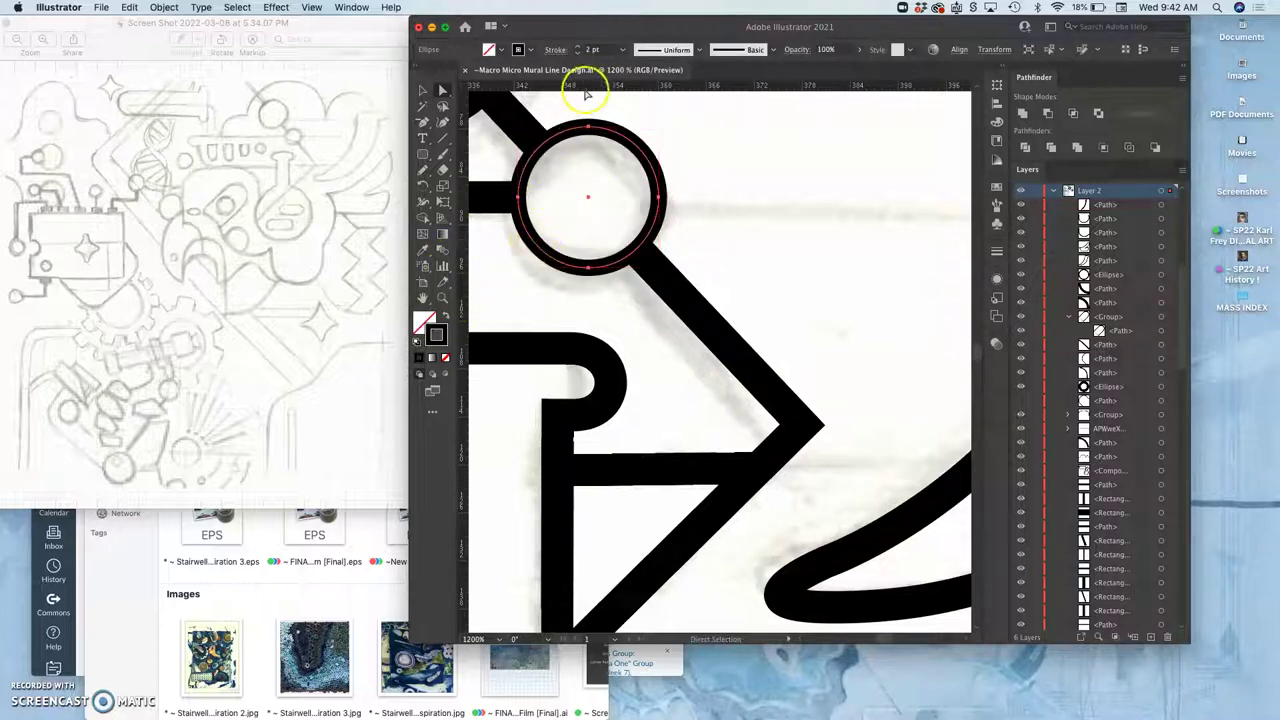
# Step: Try Object > Path > Outline Stroke on the small ring, then restore it to a stroked ellipse
pyautogui.click(168, 8)
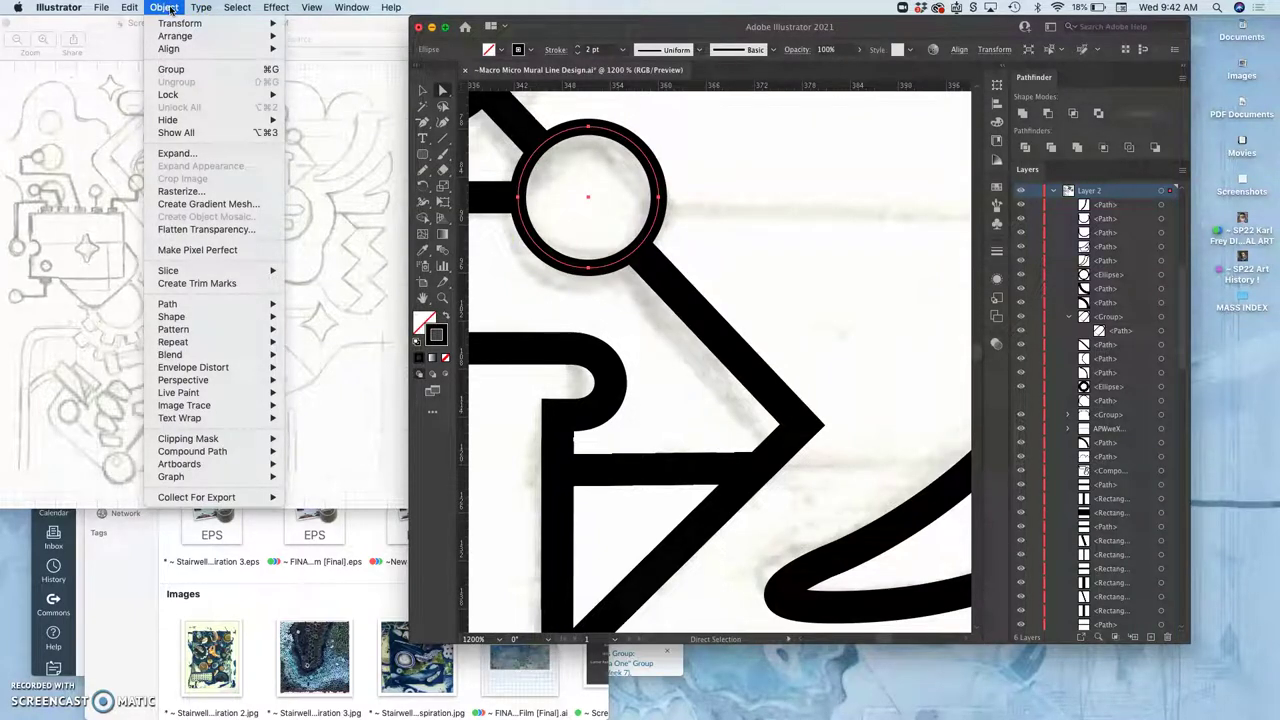
pyautogui.moveTo(202, 305)
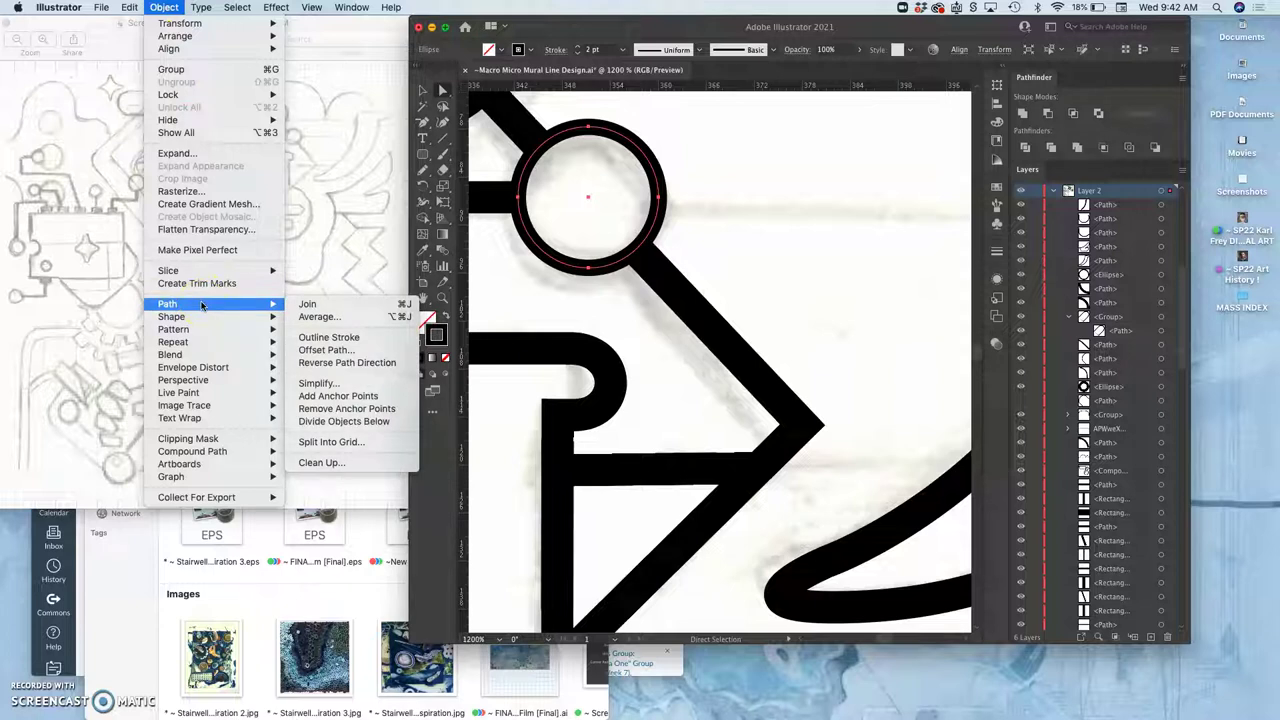
pyautogui.click(319, 340)
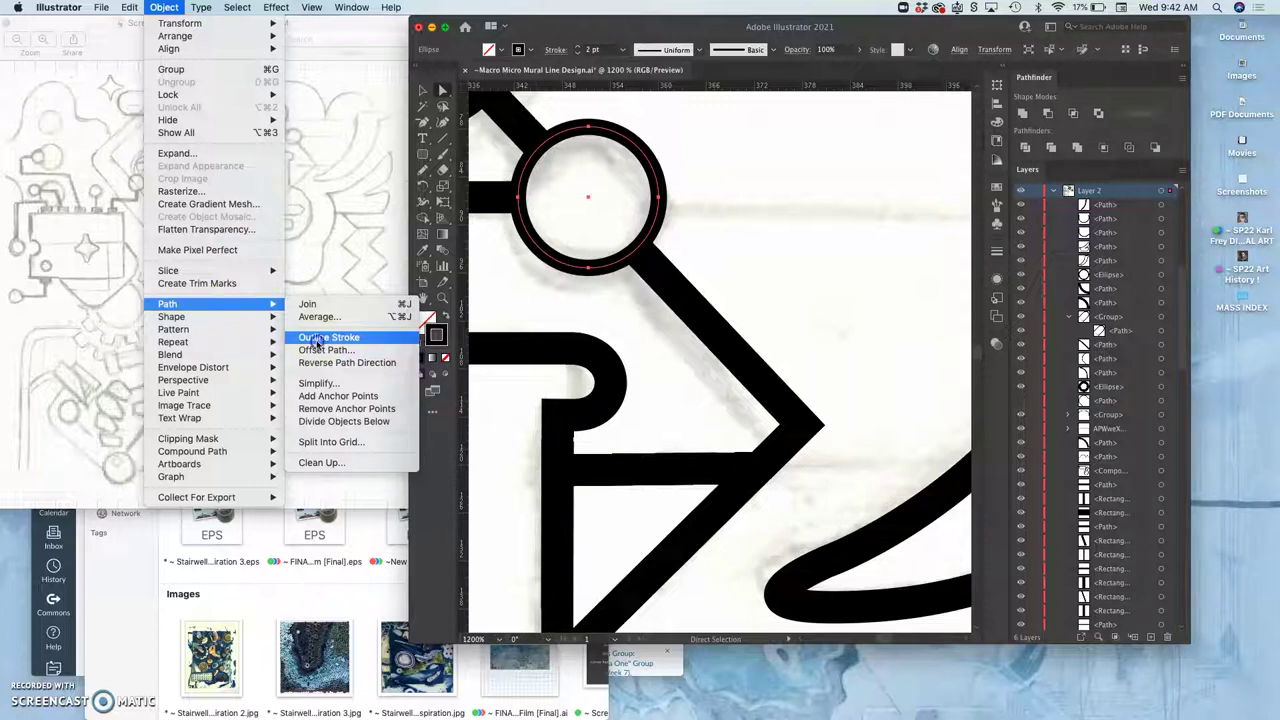
pyautogui.click(318, 338)
pyautogui.click(645, 208)
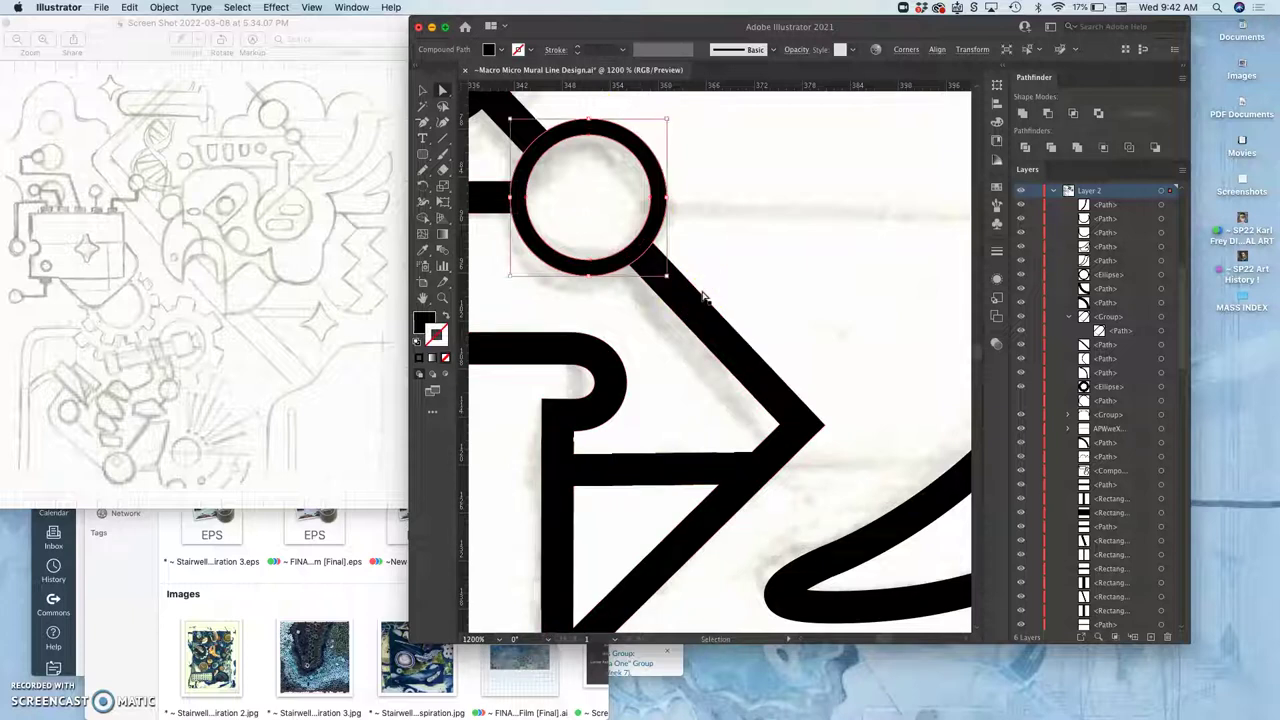
pyautogui.click(674, 286)
pyautogui.click(630, 158)
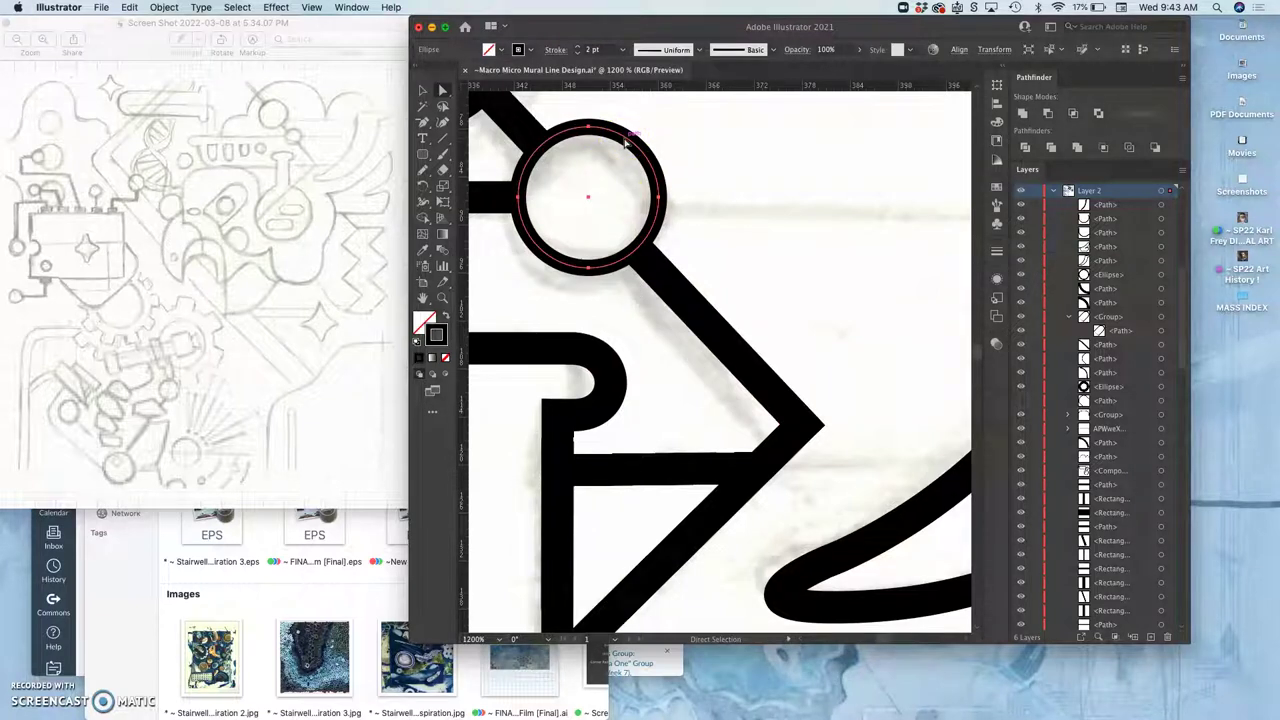
# Step: Convert the small ring's stroke to a filled shape with Object > Path > Outline Stroke
pyautogui.click(164, 7)
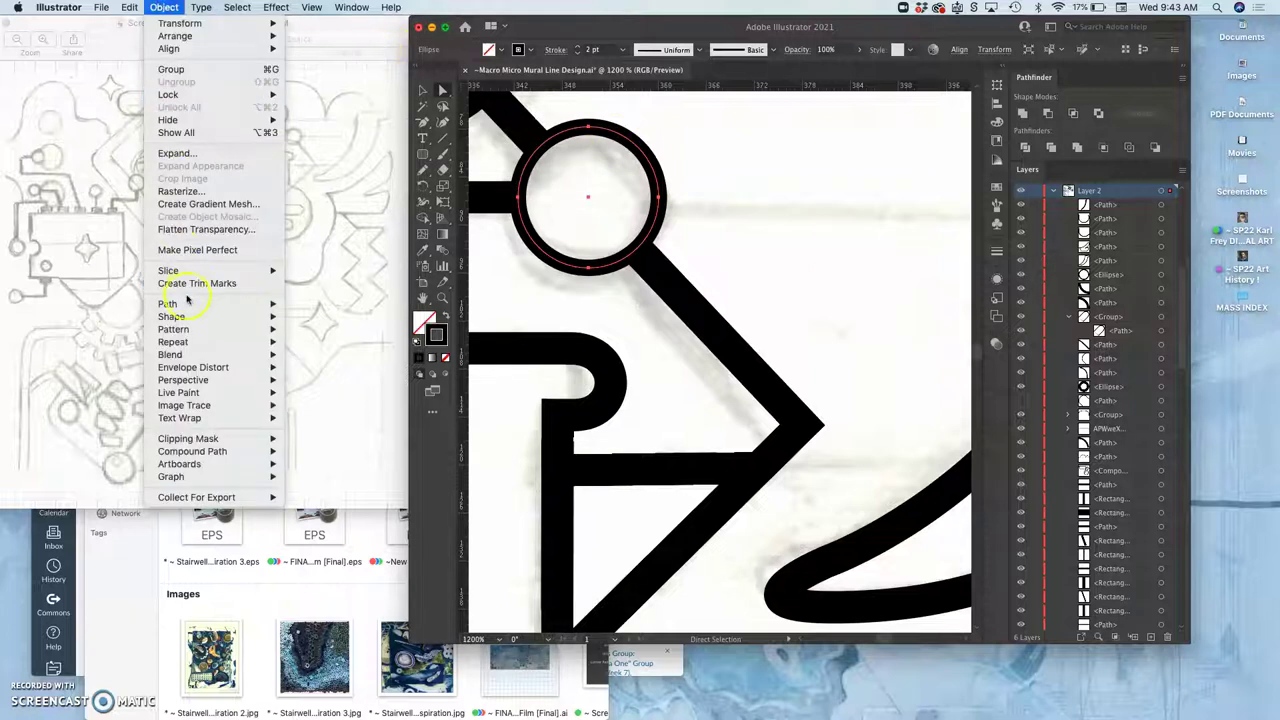
pyautogui.moveTo(187, 303)
pyautogui.click(330, 334)
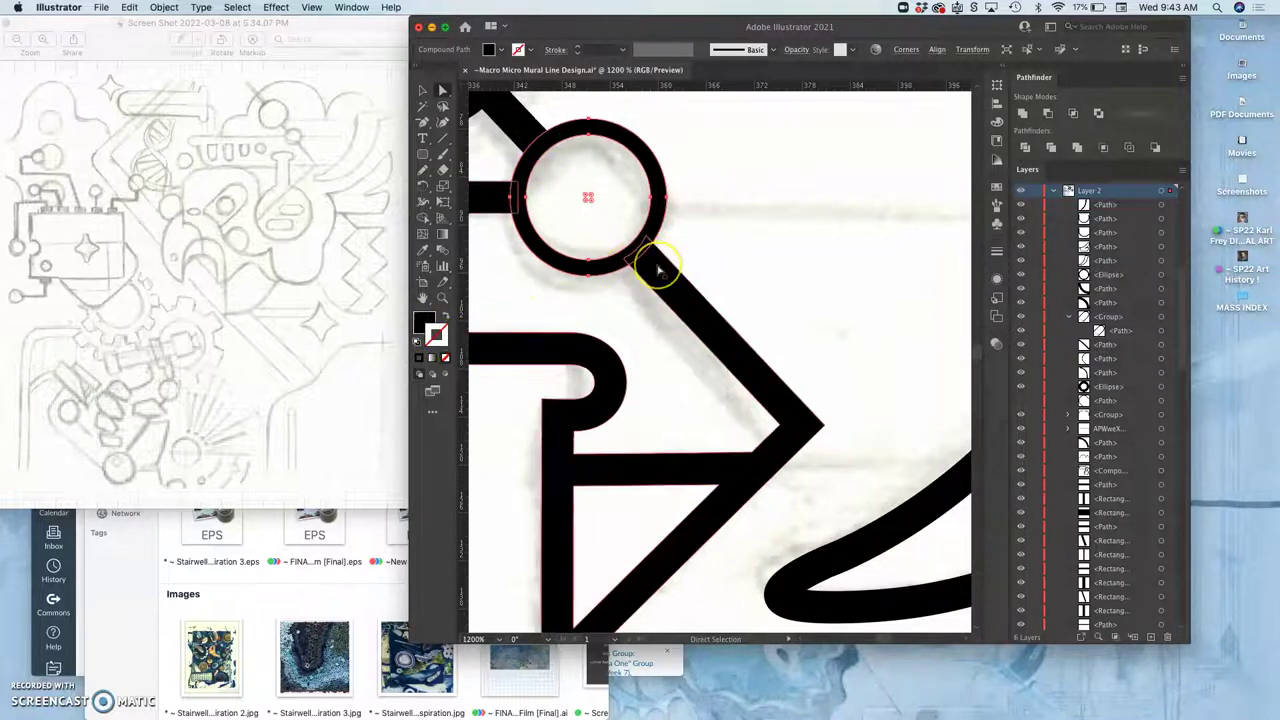
# Step: Select the adjoining diagonal line with the ring, Unite them in Pathfinder, and deselect to check
pyautogui.click(480, 200)
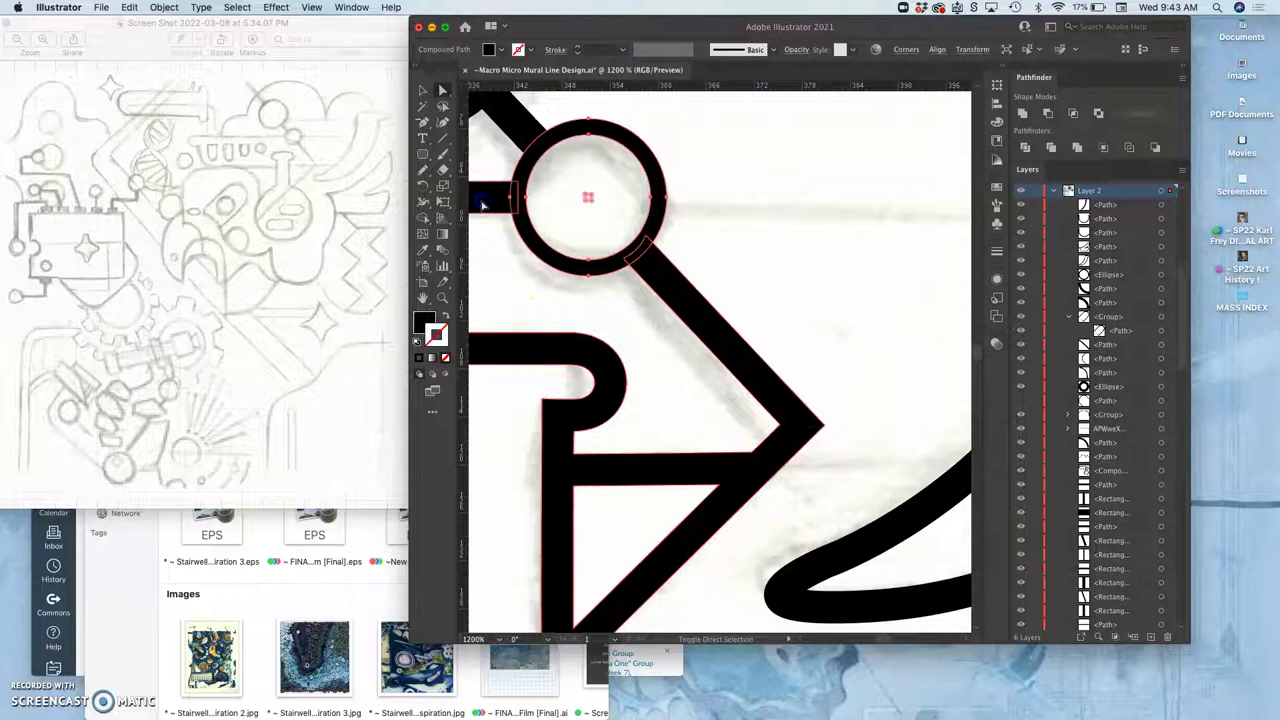
pyautogui.click(518, 135)
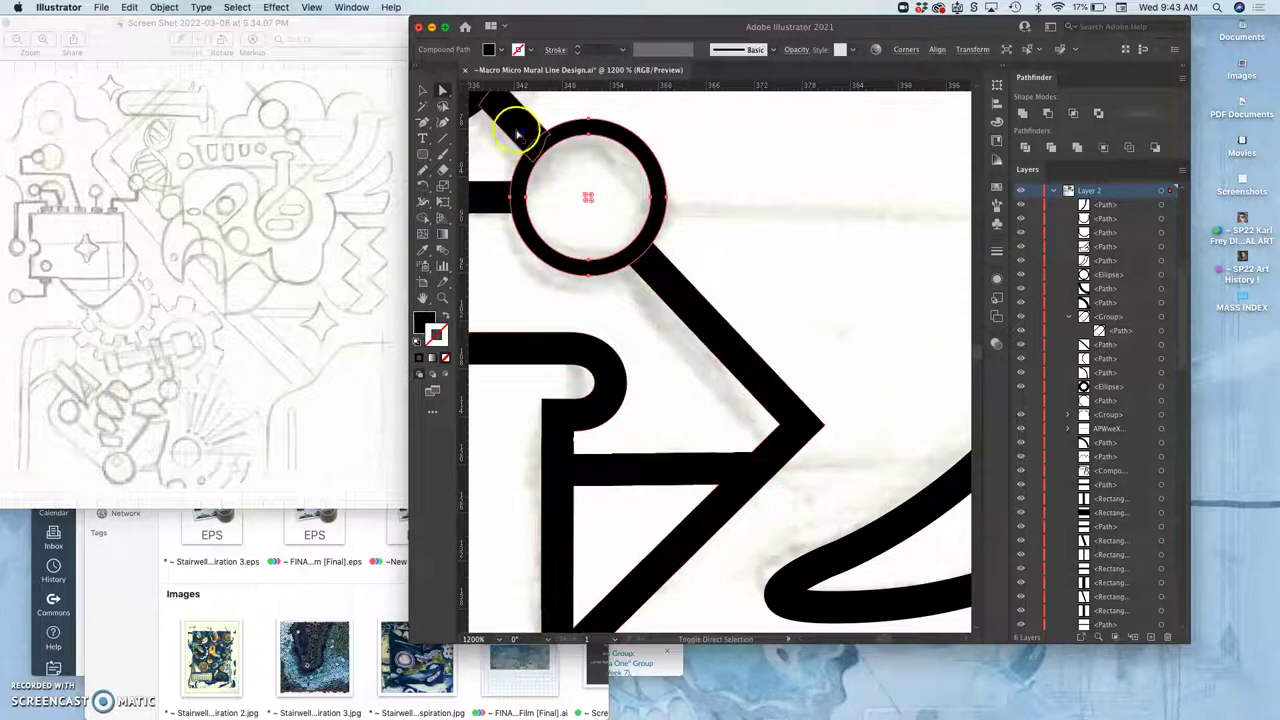
pyautogui.click(1022, 115)
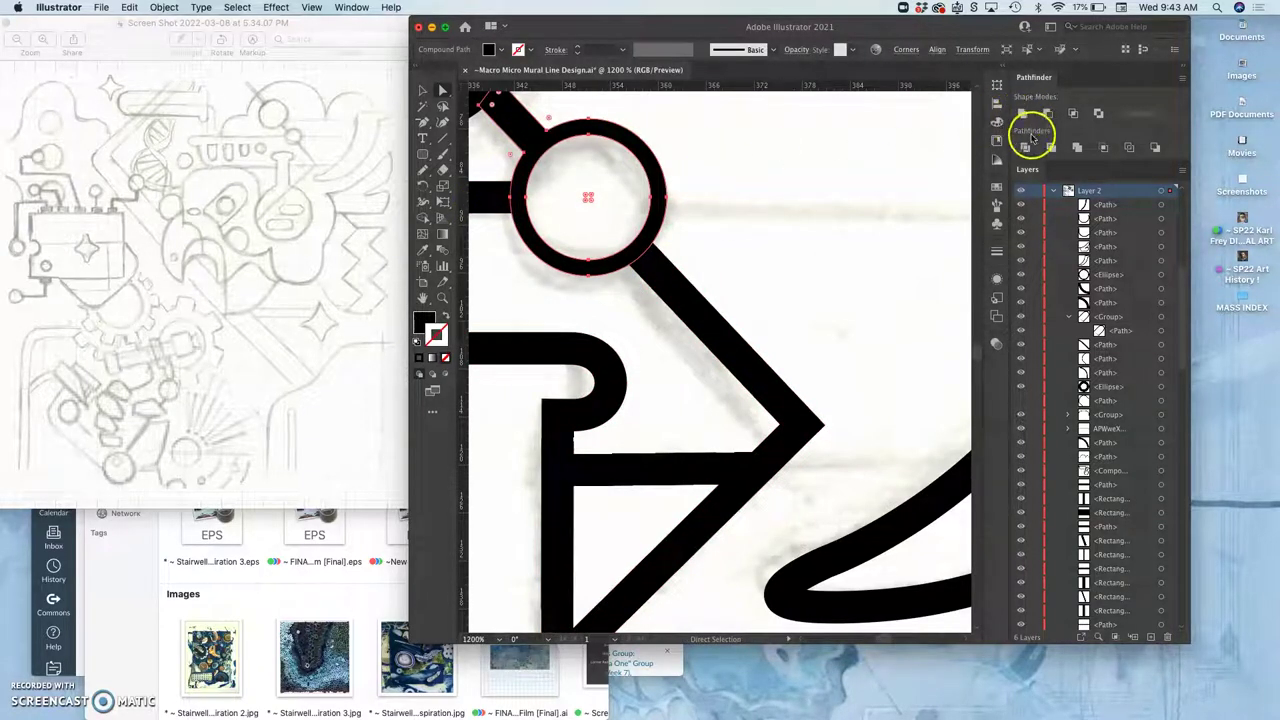
pyautogui.click(657, 263)
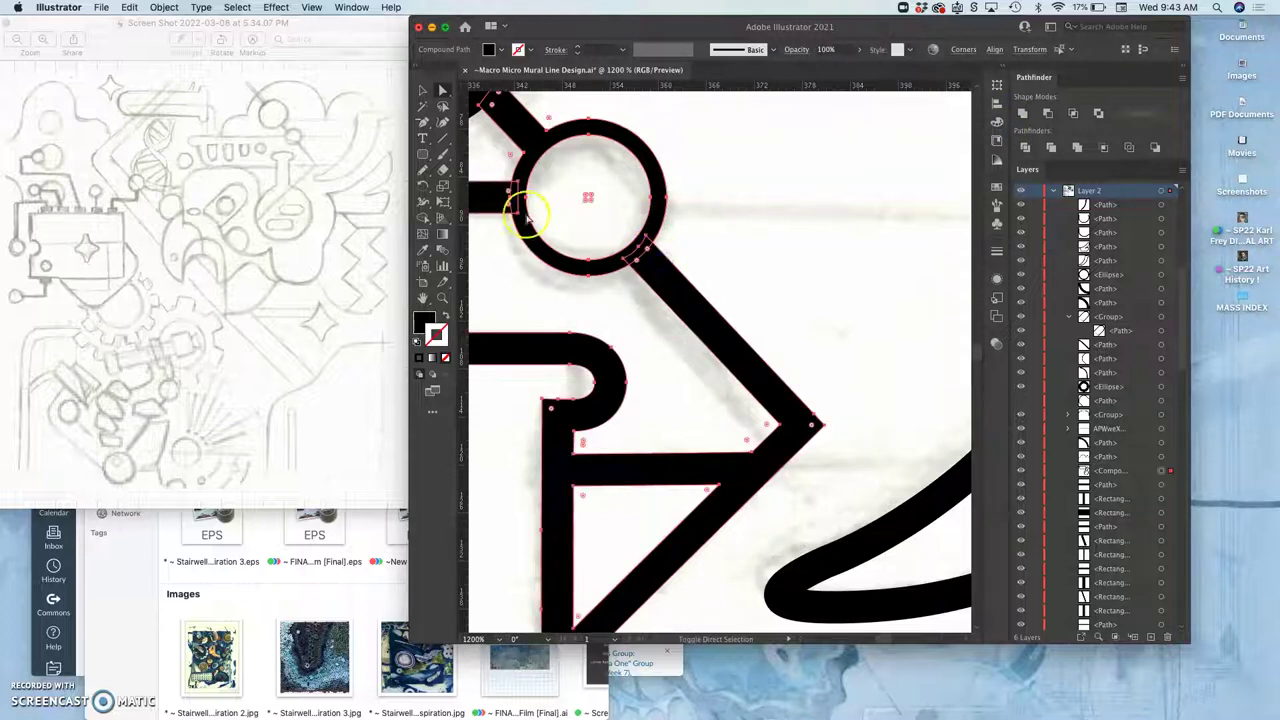
pyautogui.click(1022, 115)
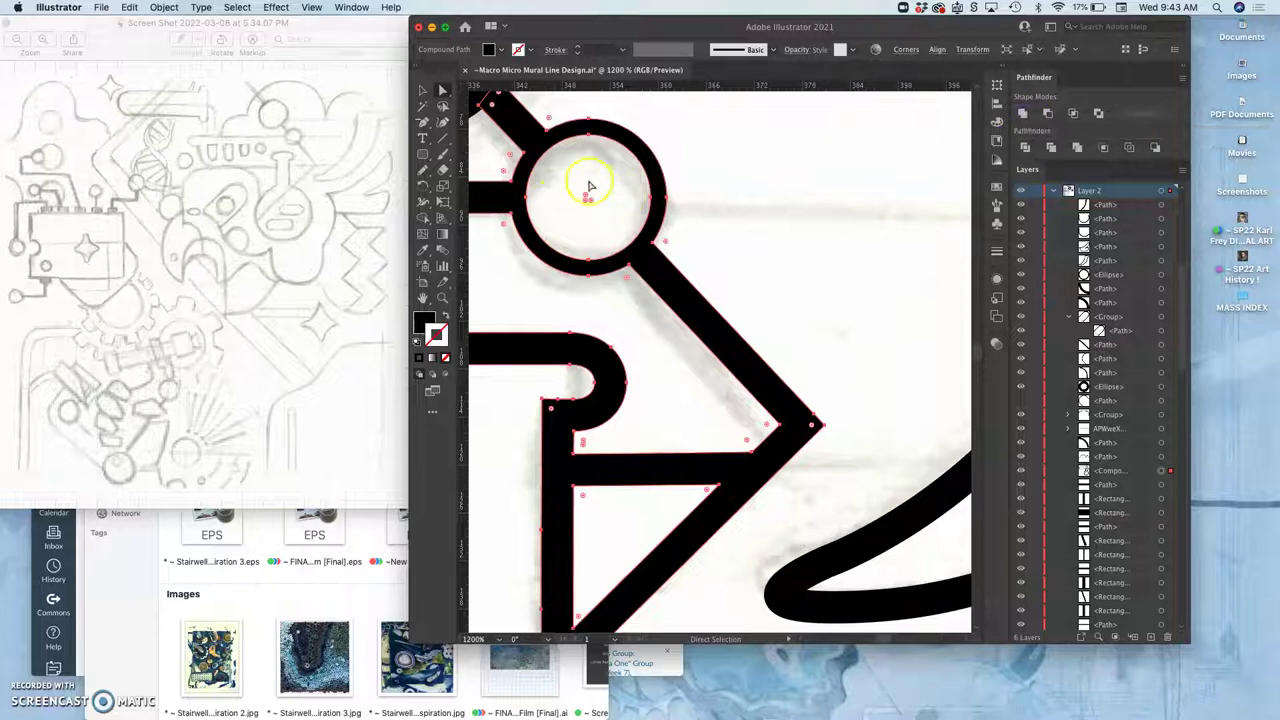
pyautogui.hscroll(-5, 585, 255)
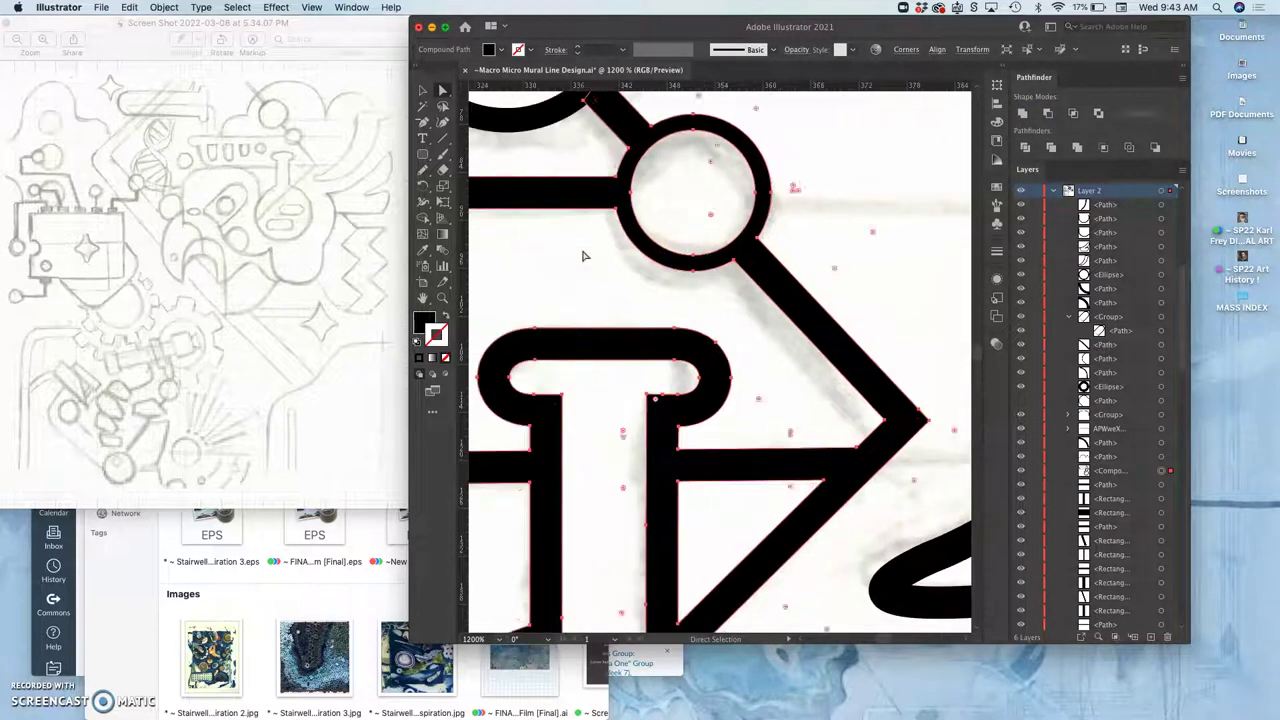
pyautogui.click(750, 261)
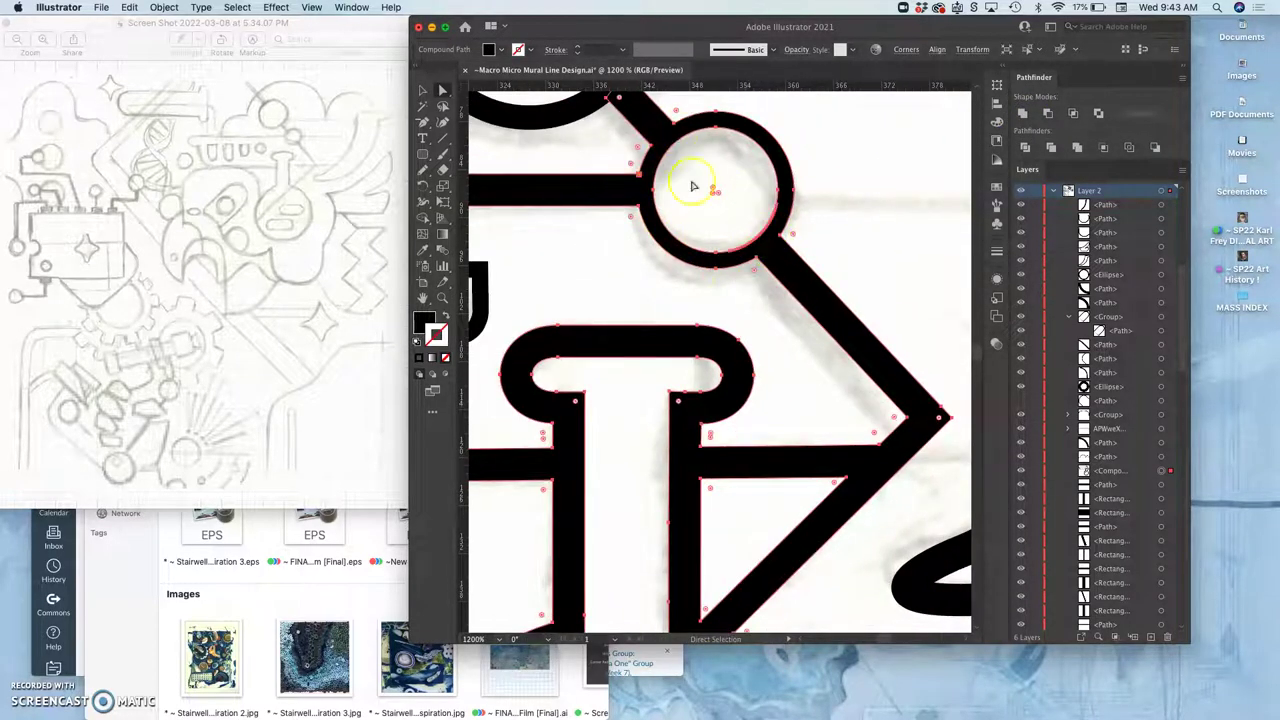
pyautogui.click(738, 316)
pyautogui.scroll(5, 737, 320)
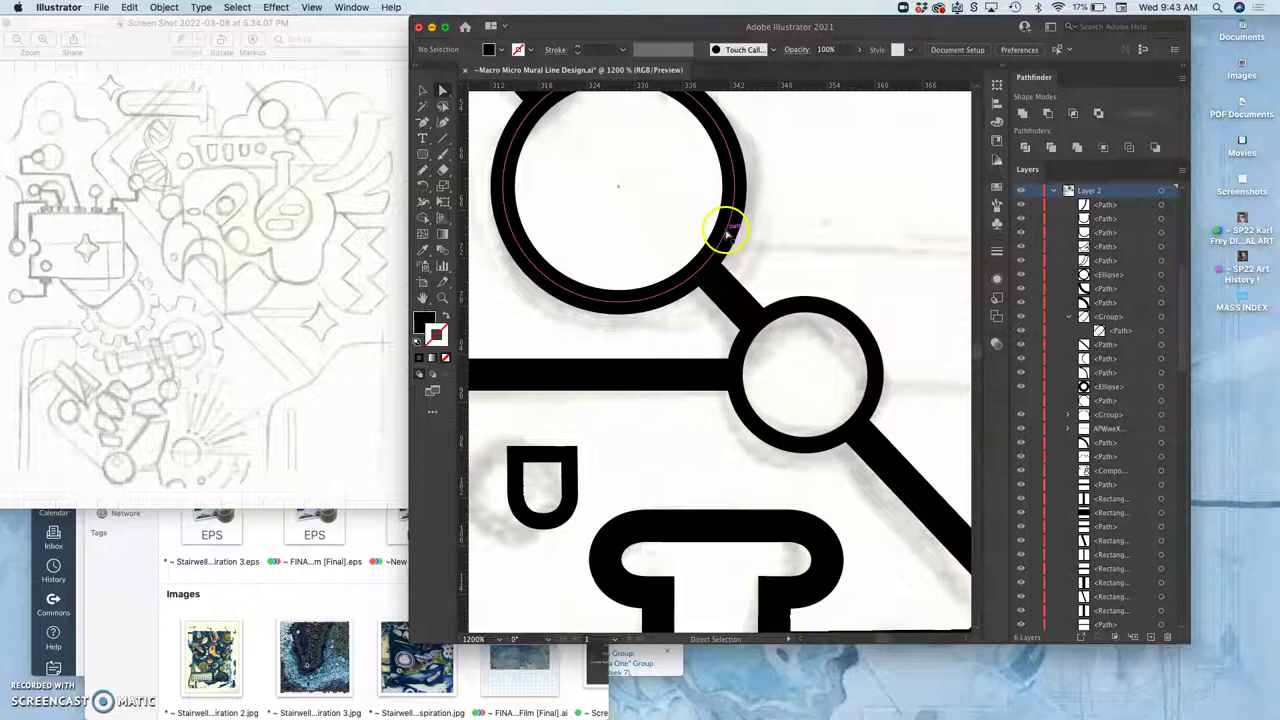
# Step: Convert the large circle's stroke to a filled shape with Object > Path > Outline Stroke
pyautogui.click(727, 232)
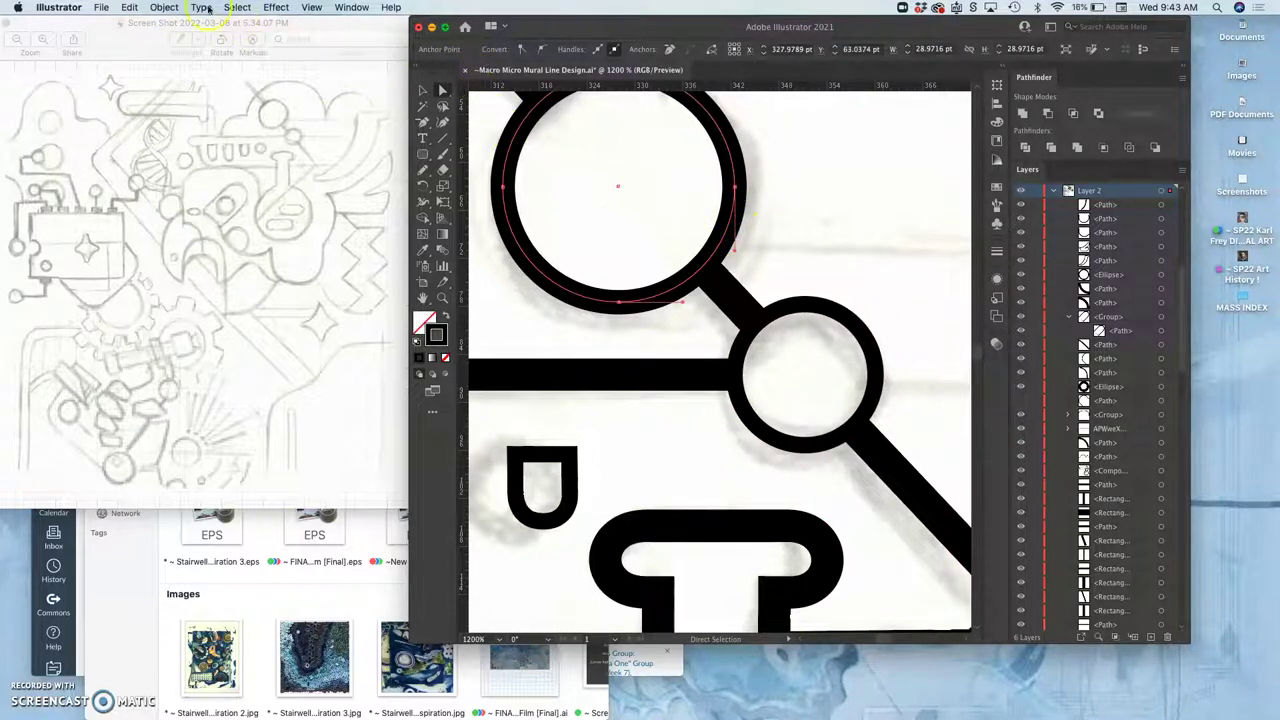
pyautogui.click(165, 8)
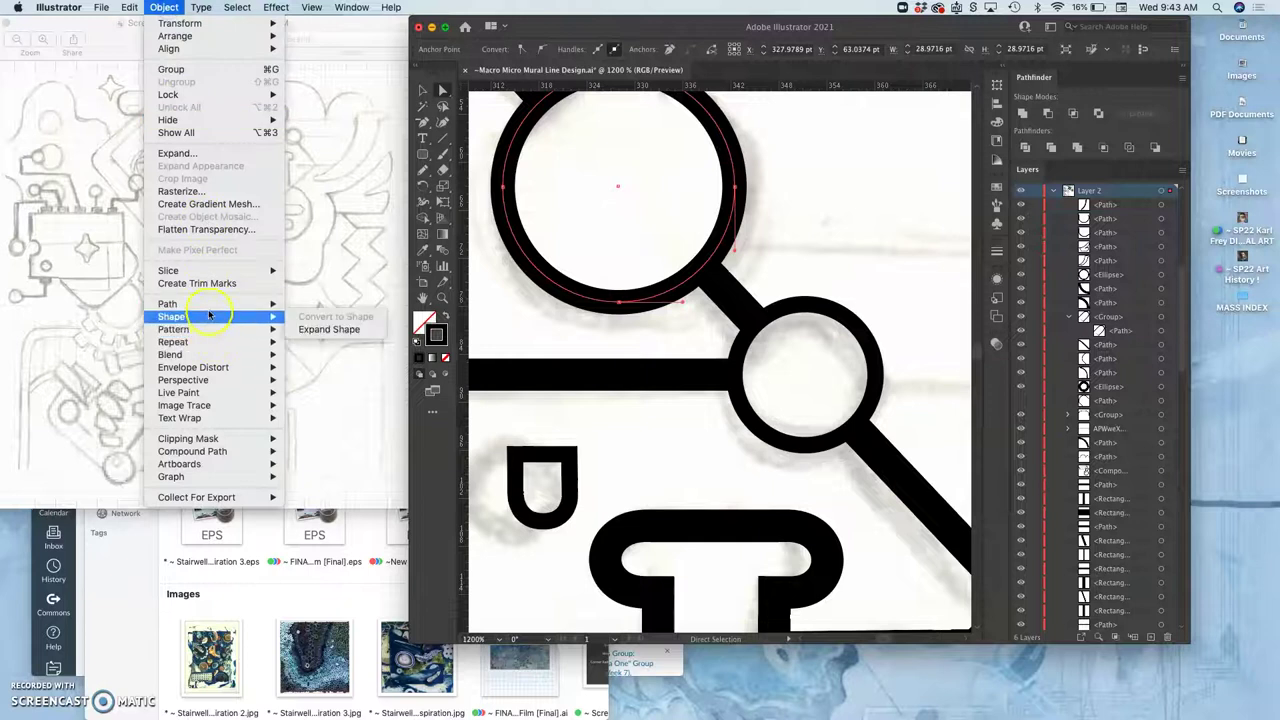
pyautogui.moveTo(210, 304)
pyautogui.click(334, 338)
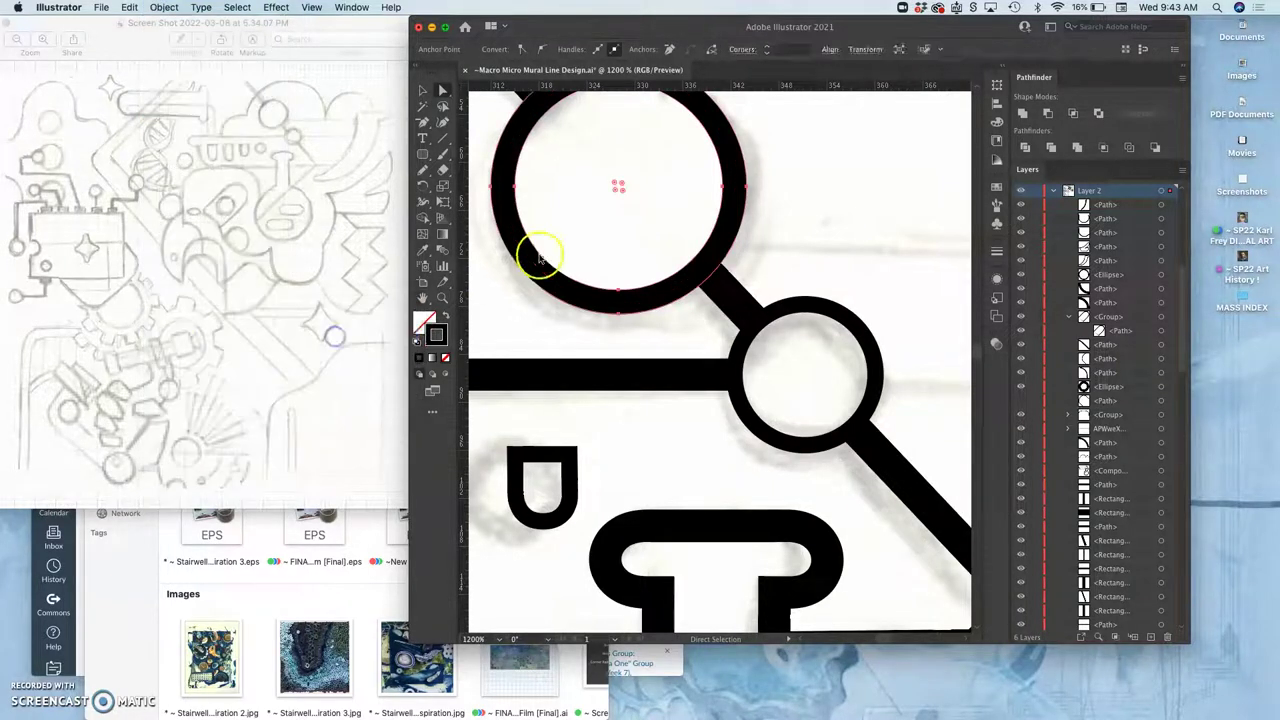
# Step: Add the lower and upper-left diagonal lines to the ring and Unite them, then deselect
pyautogui.keyDown('shift'); pyautogui.click(733, 297); pyautogui.keyUp('shift')
pyautogui.scroll(3, 734, 294)
pyautogui.hscroll(-1, 734, 294)
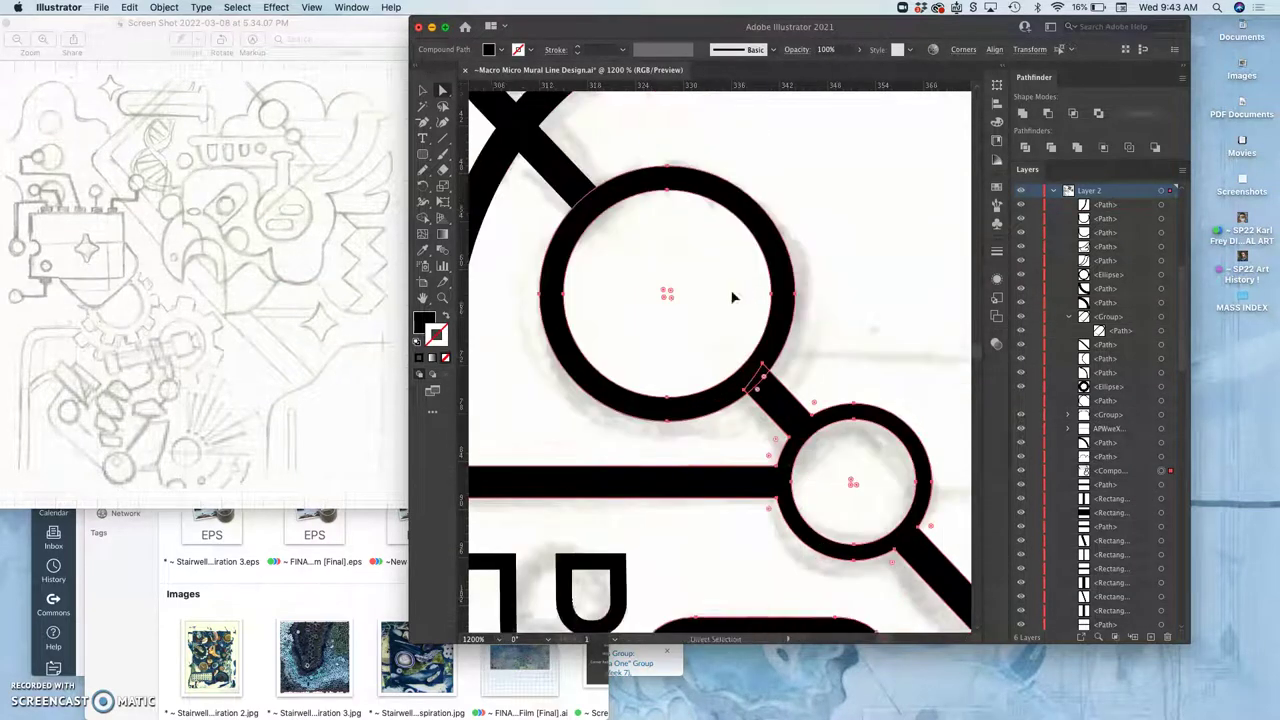
pyautogui.click(591, 190)
pyautogui.click(585, 207)
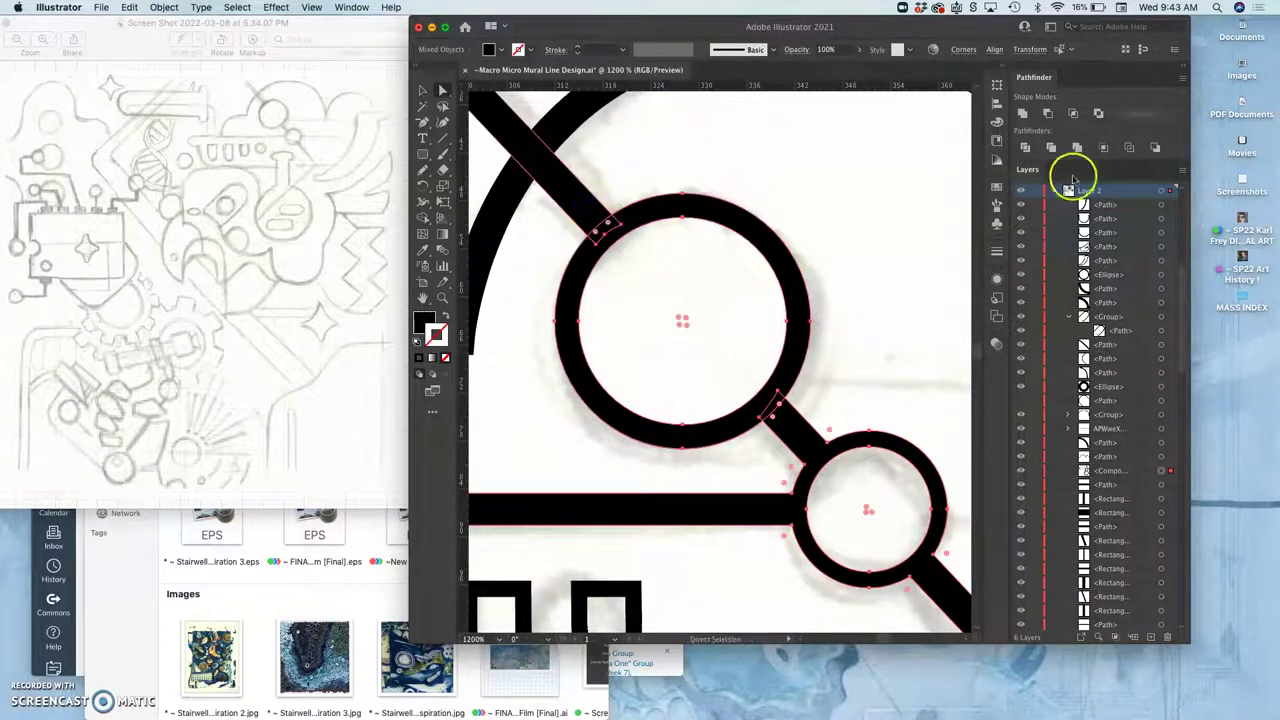
pyautogui.click(1023, 117)
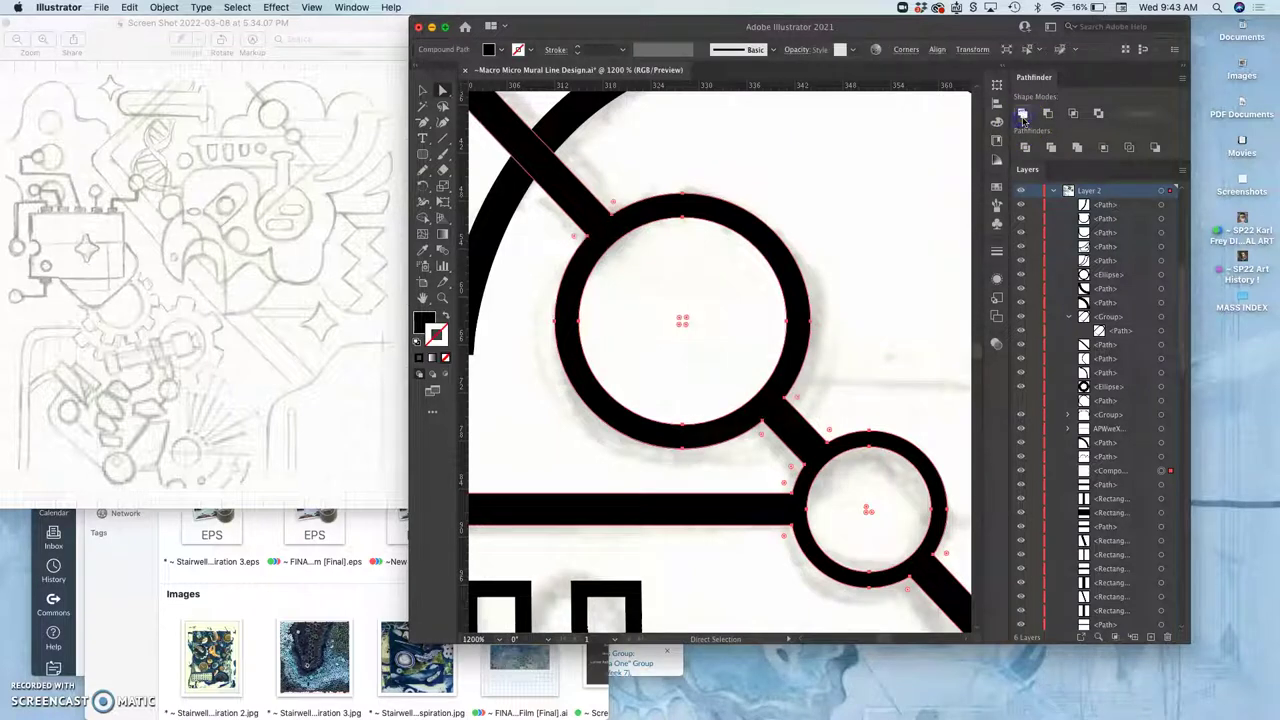
pyautogui.click(557, 138)
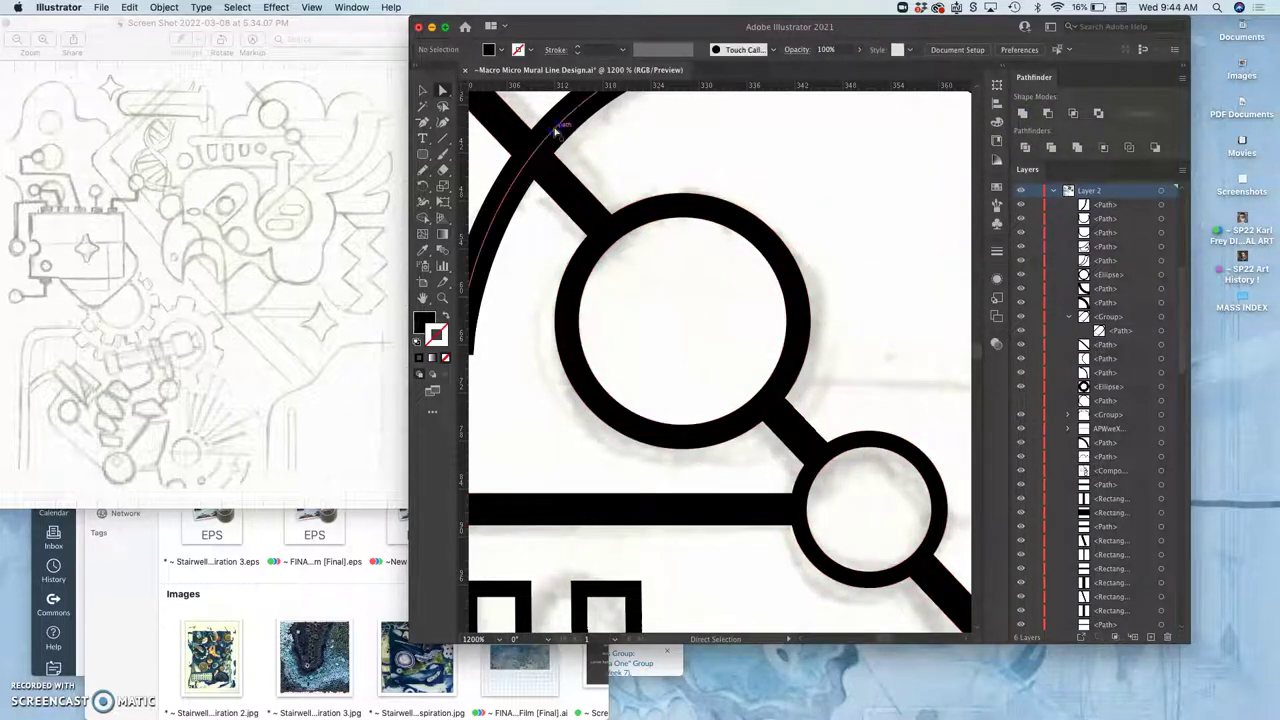
# Step: Inspect segments of the cloud arc path with Direct Selection, then deselect it and scroll toward the flask
pyautogui.click(556, 131)
pyautogui.press('super+minus')
pyautogui.press('super+minus')
pyautogui.press('super+minus')
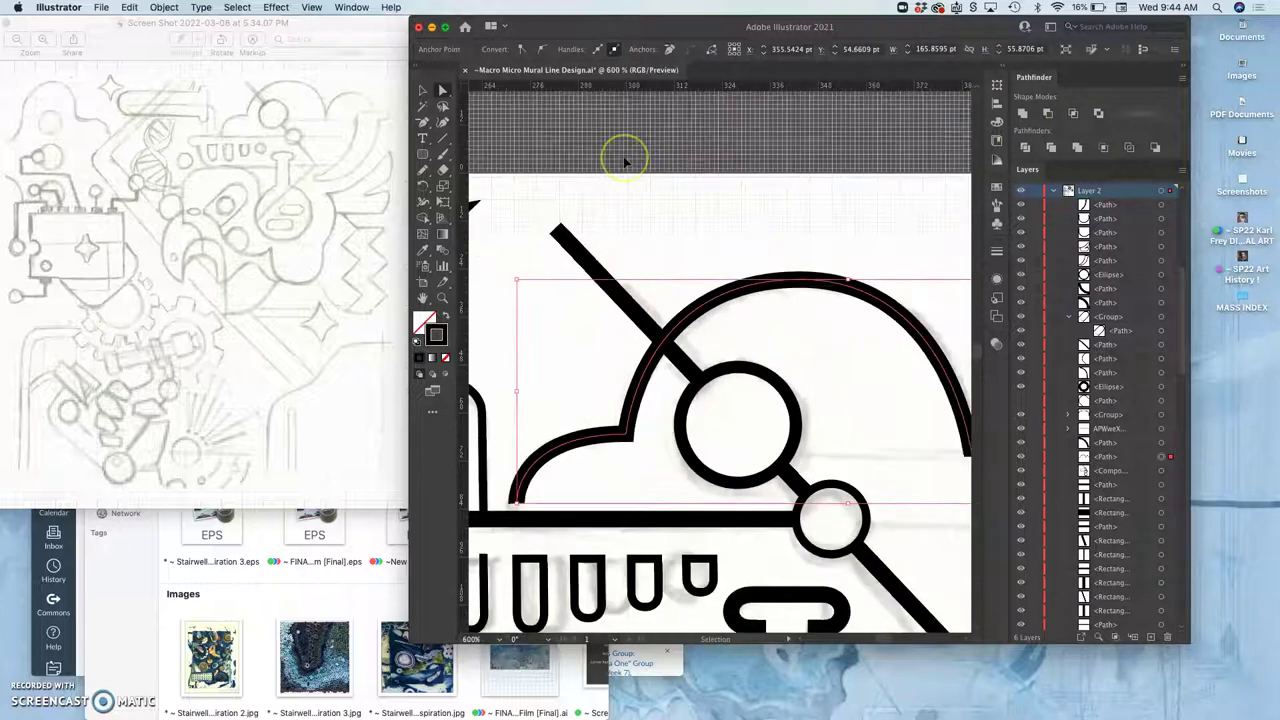
pyautogui.press('a')
pyautogui.click(705, 177)
pyautogui.click(757, 333)
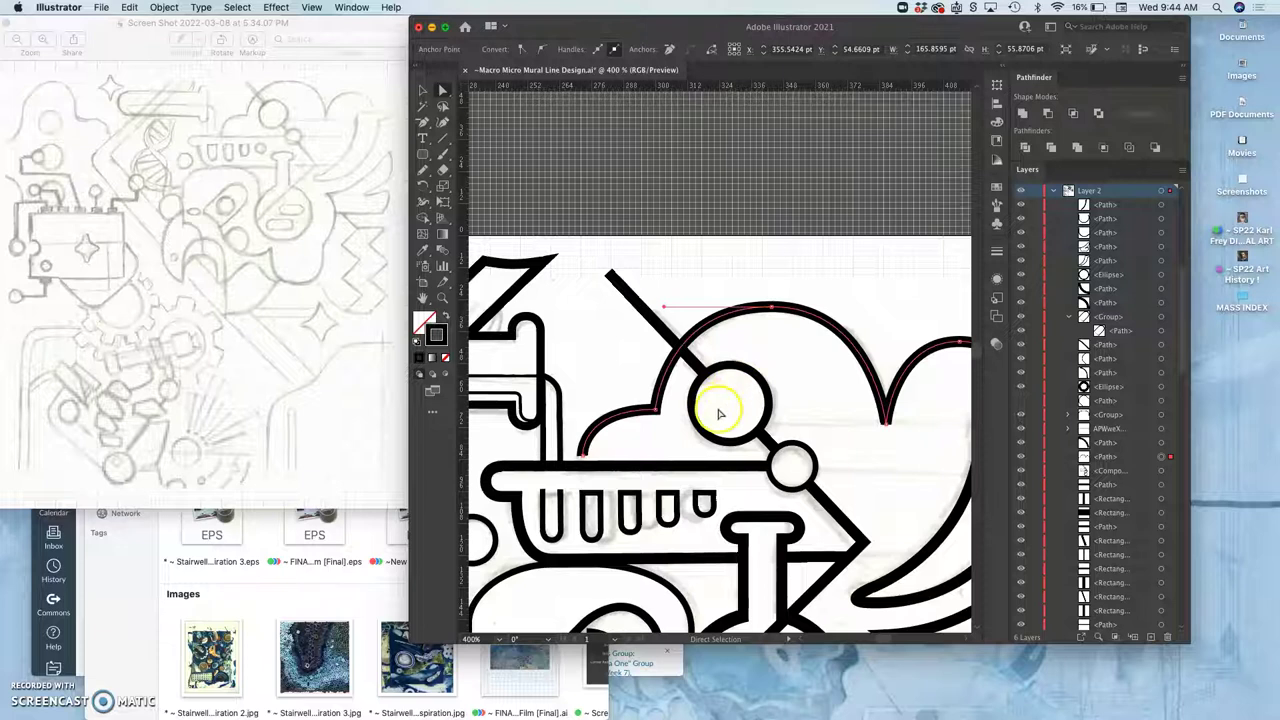
pyautogui.hscroll(5, 724, 430)
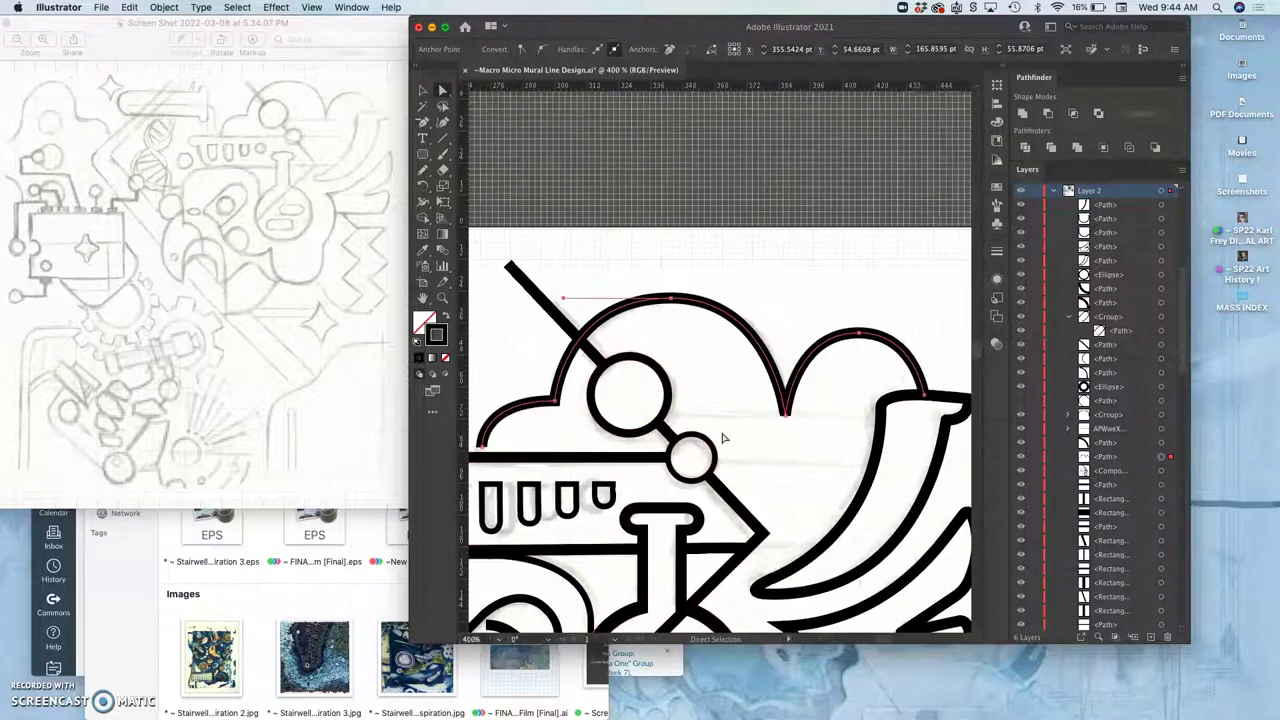
pyautogui.hscroll(-1, 731, 385)
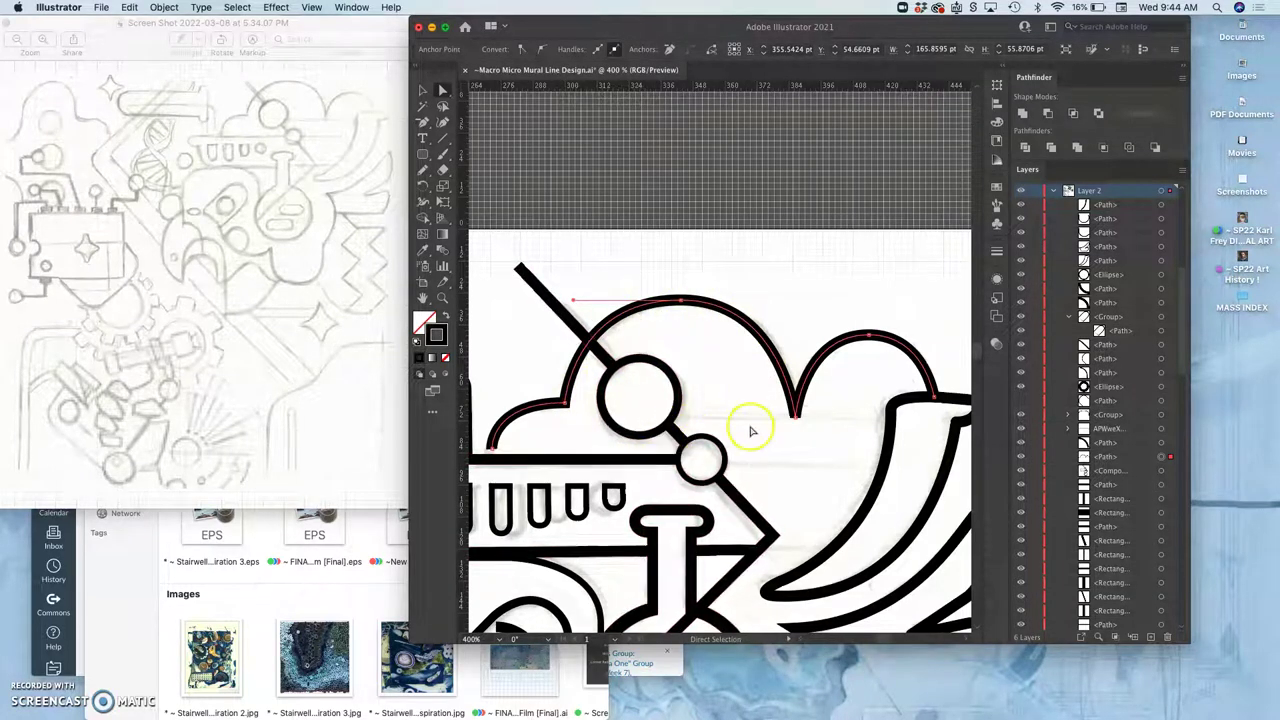
pyautogui.click(777, 476)
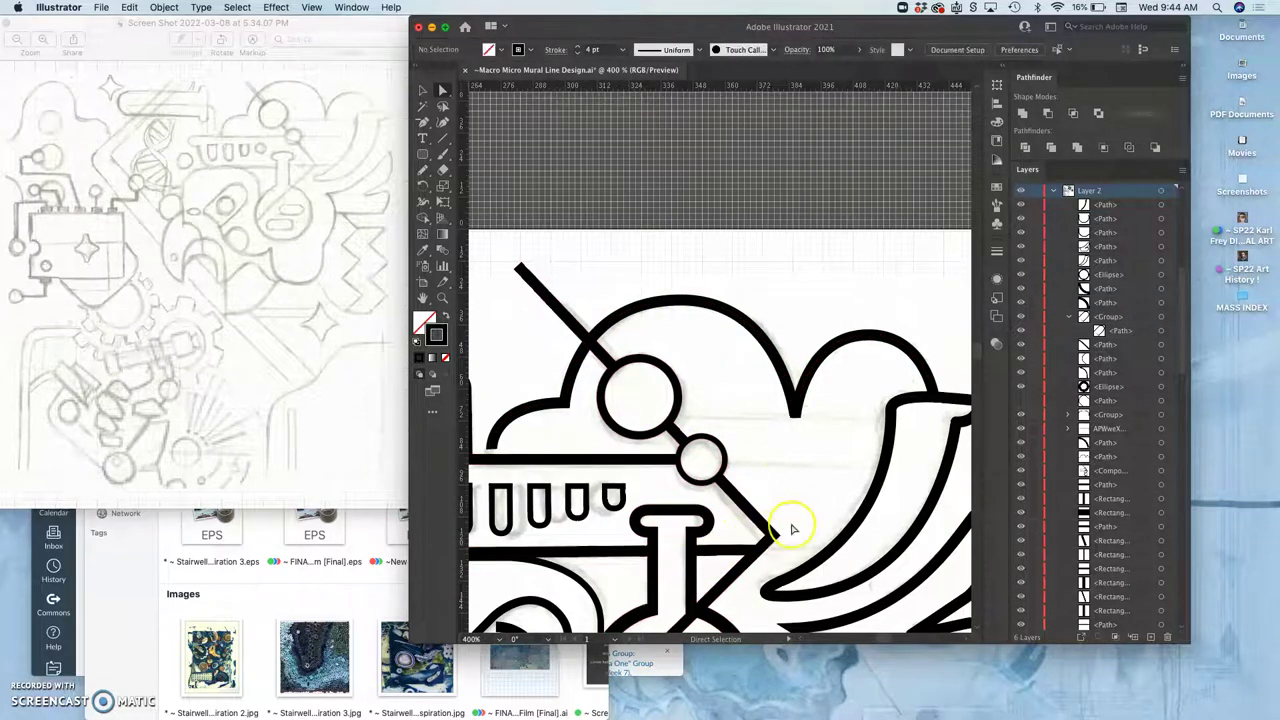
pyautogui.scroll(-5, 785, 528)
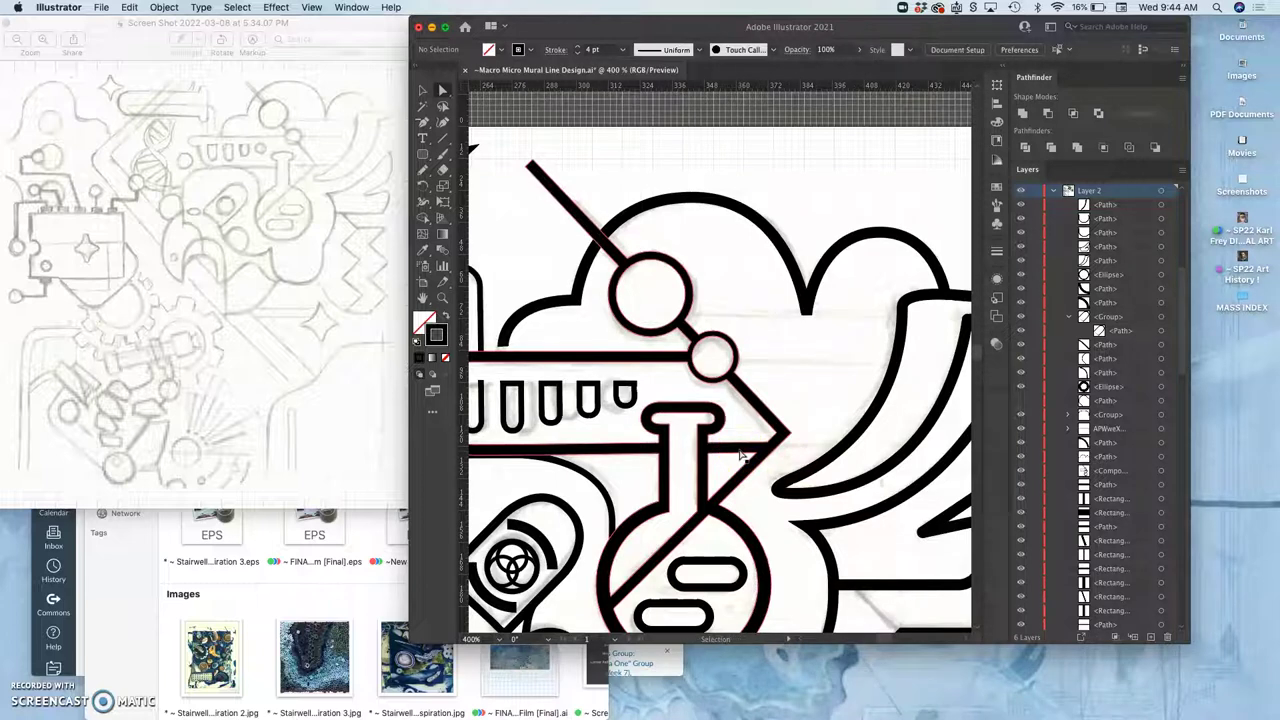
# Step: Zoom in on the black compound shape and nudge the lower white gap's corner onto the diagonal bar
pyautogui.scroll(10, 740, 455)
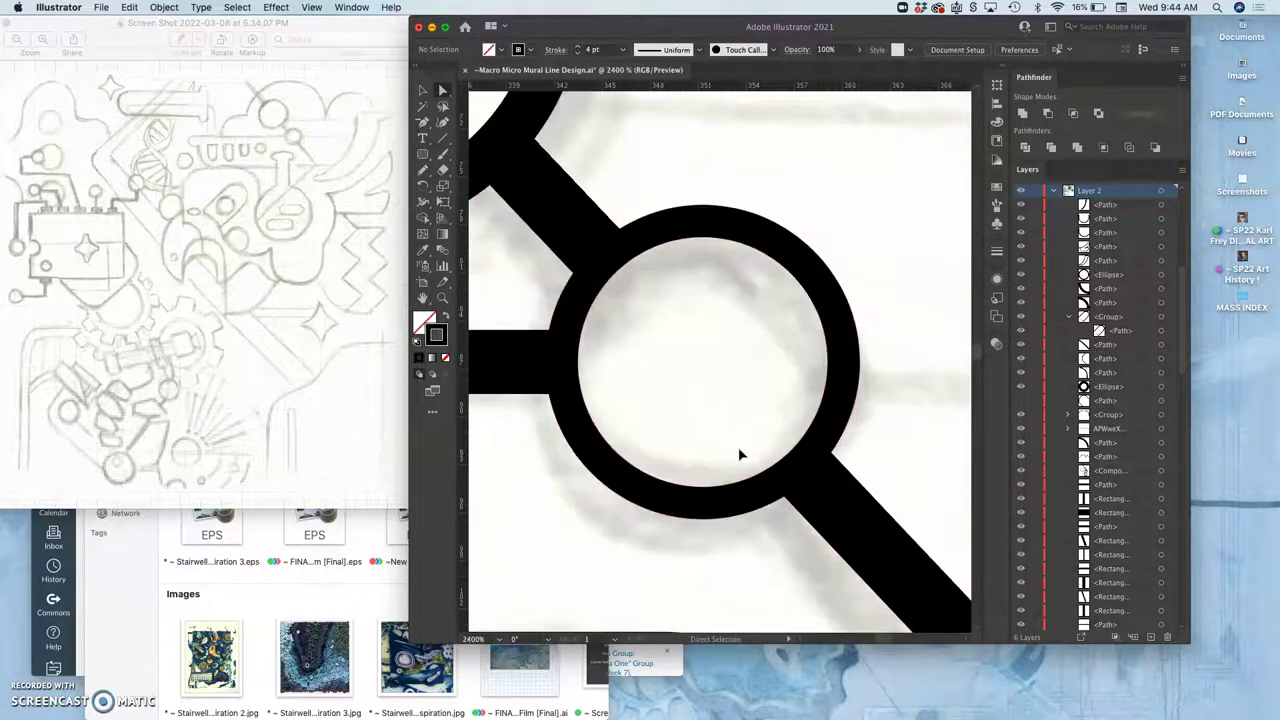
pyautogui.scroll(-8, 740, 455)
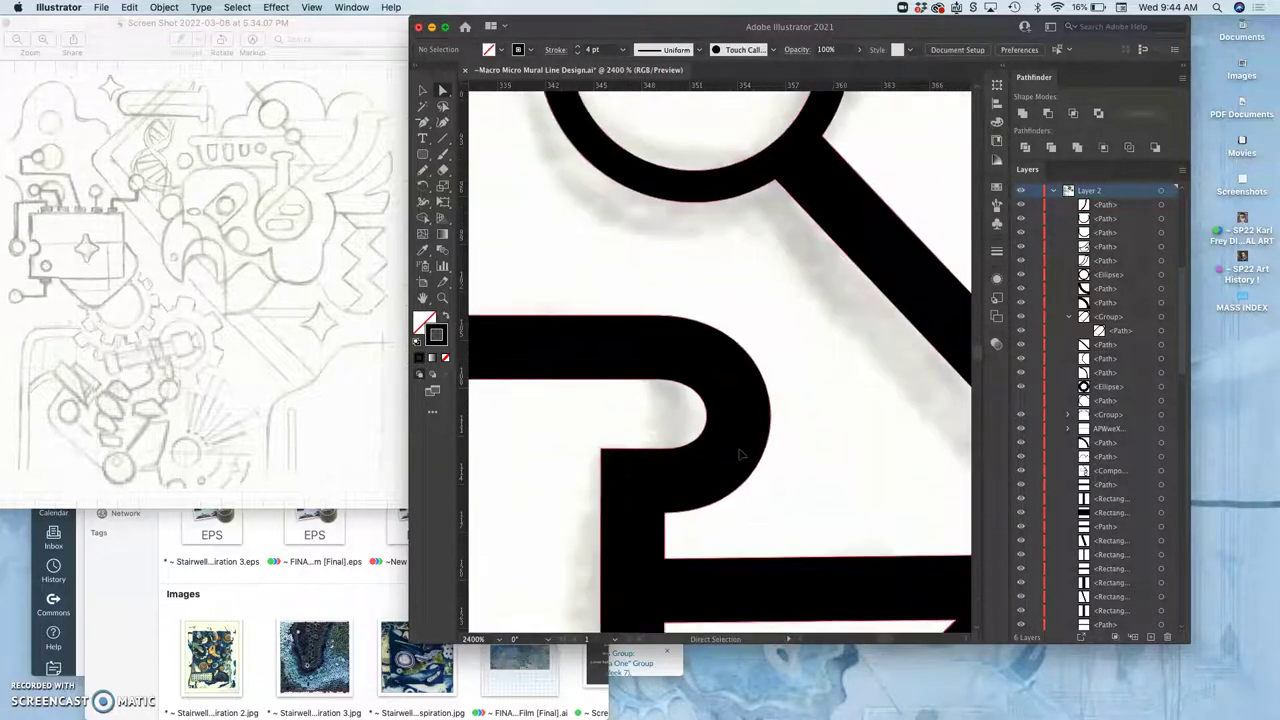
pyautogui.hscroll(-2, 740, 455)
pyautogui.hscroll(-4, 740, 455)
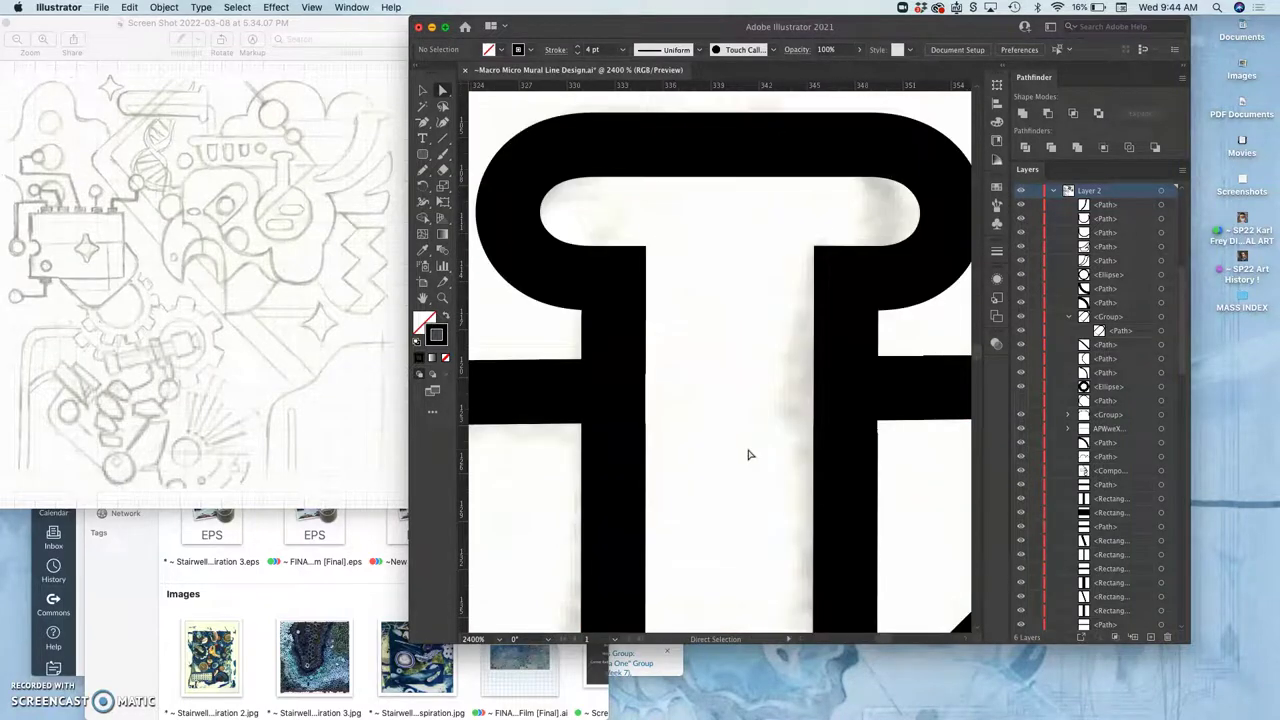
pyautogui.hscroll(-1, 724, 451)
pyautogui.click(605, 401)
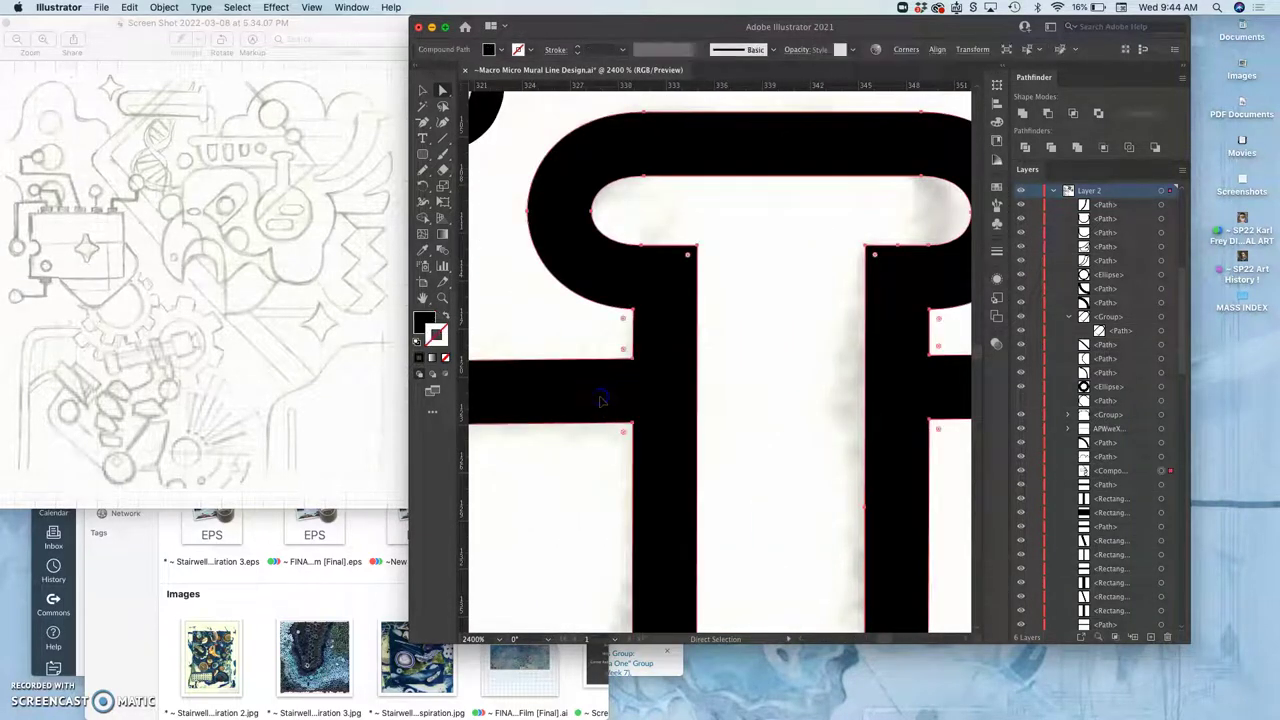
pyautogui.hscroll(6, 631, 400)
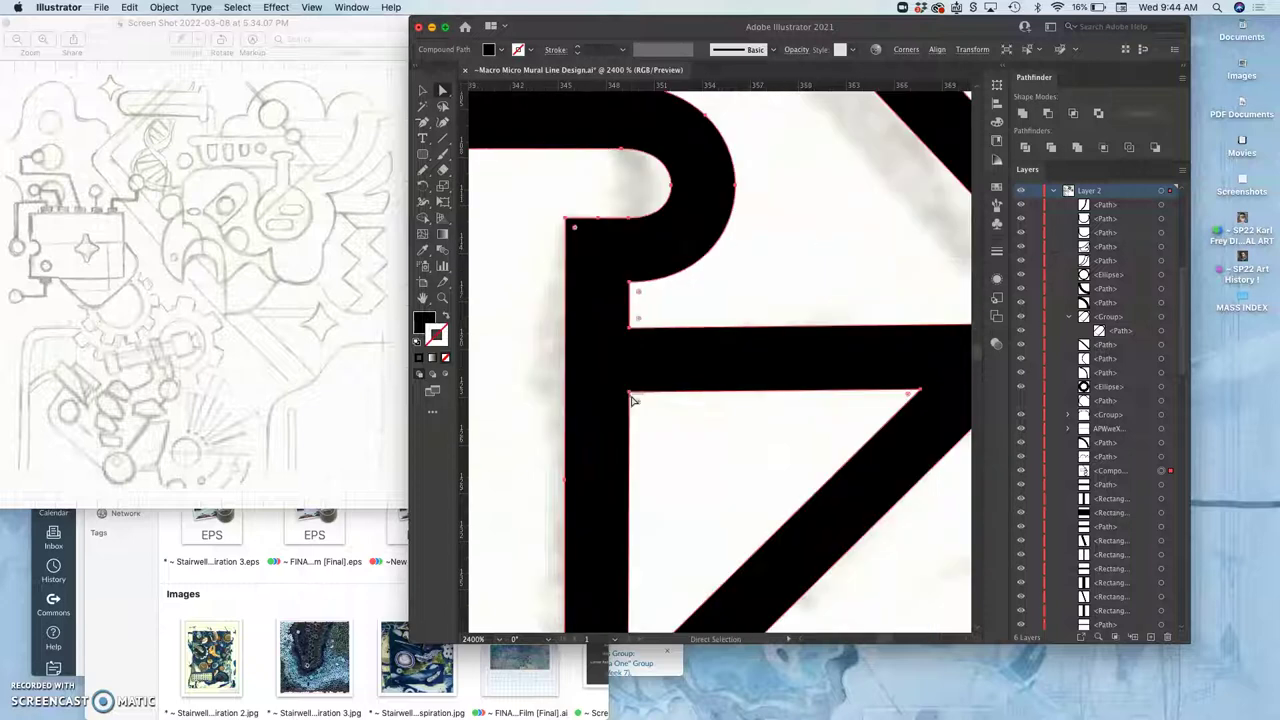
pyautogui.hscroll(1, 663, 380)
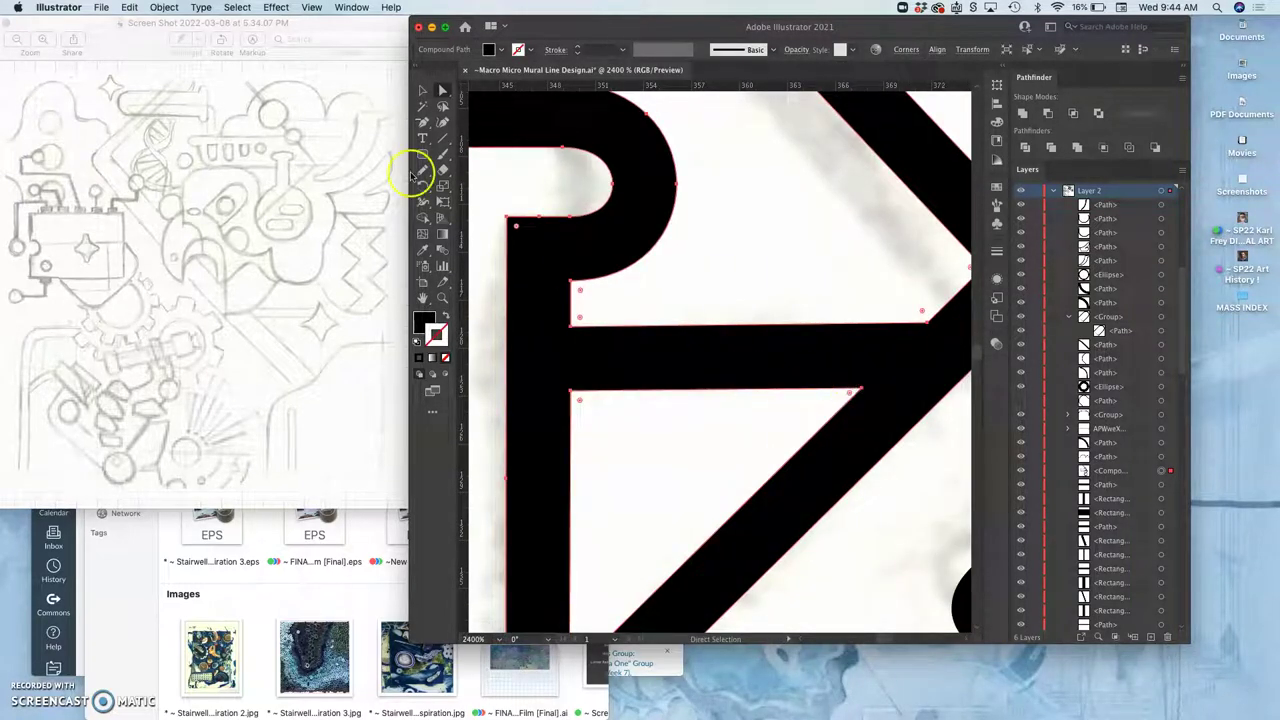
pyautogui.click(814, 294)
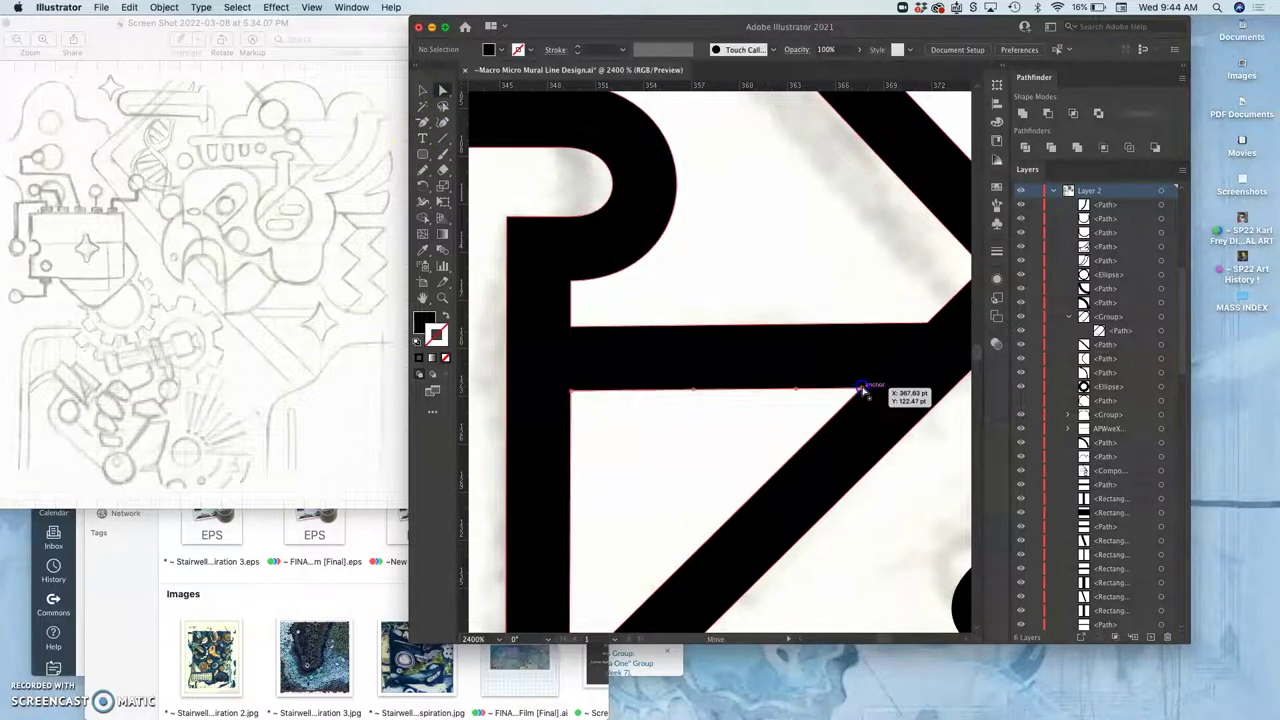
pyautogui.moveTo(858, 390); pyautogui.dragTo(857, 393)
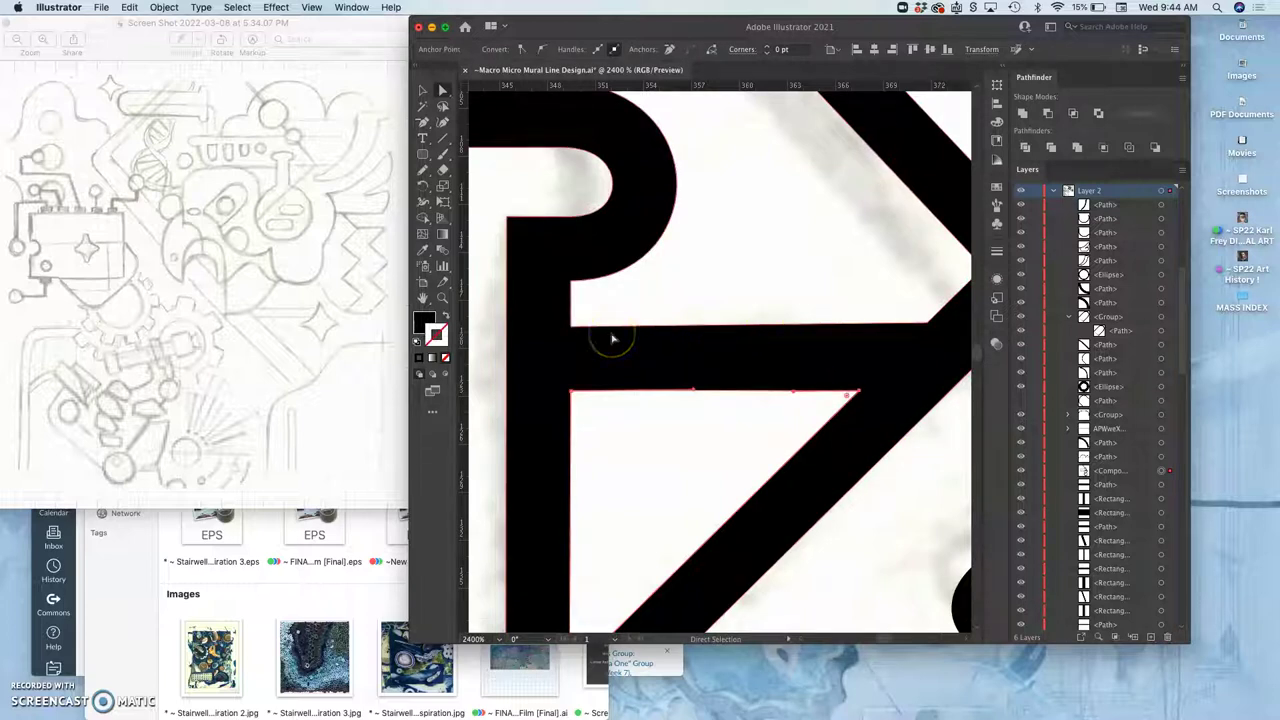
# Step: Drag the upper white gap's corner into line with the bar, then zoom back out
pyautogui.moveTo(680, 357); pyautogui.dragTo(740, 400)
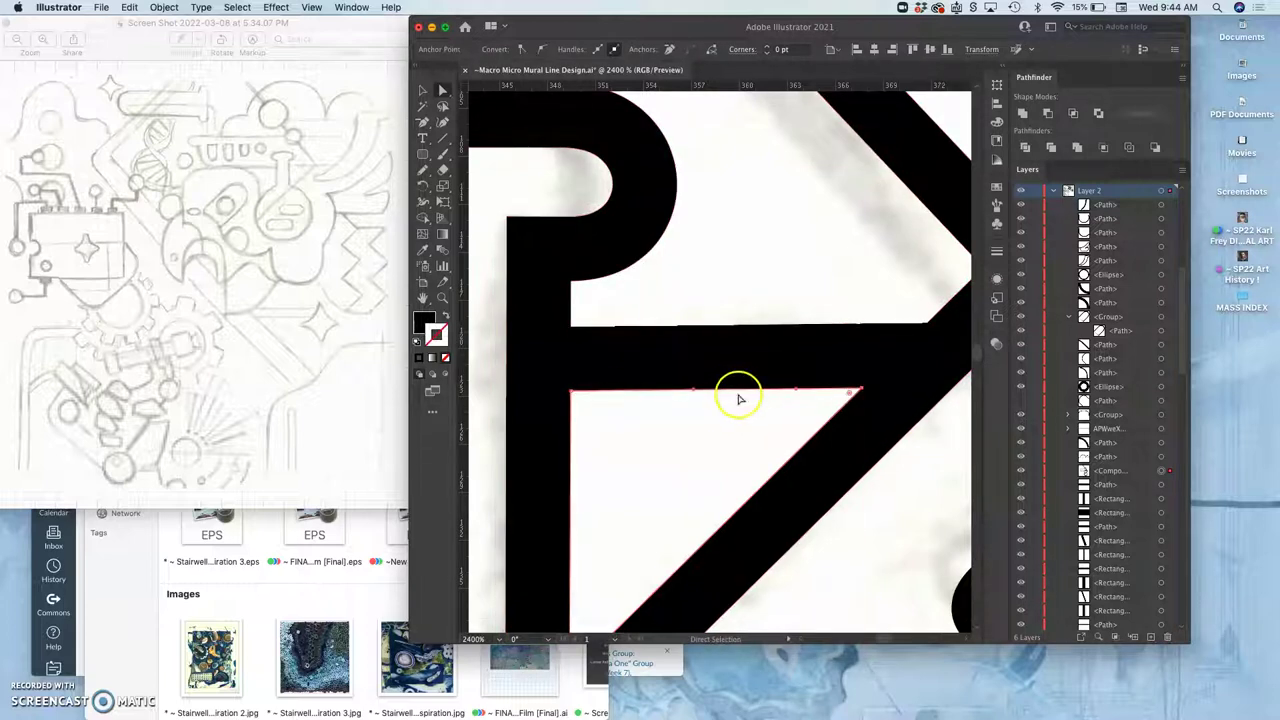
pyautogui.click(598, 317)
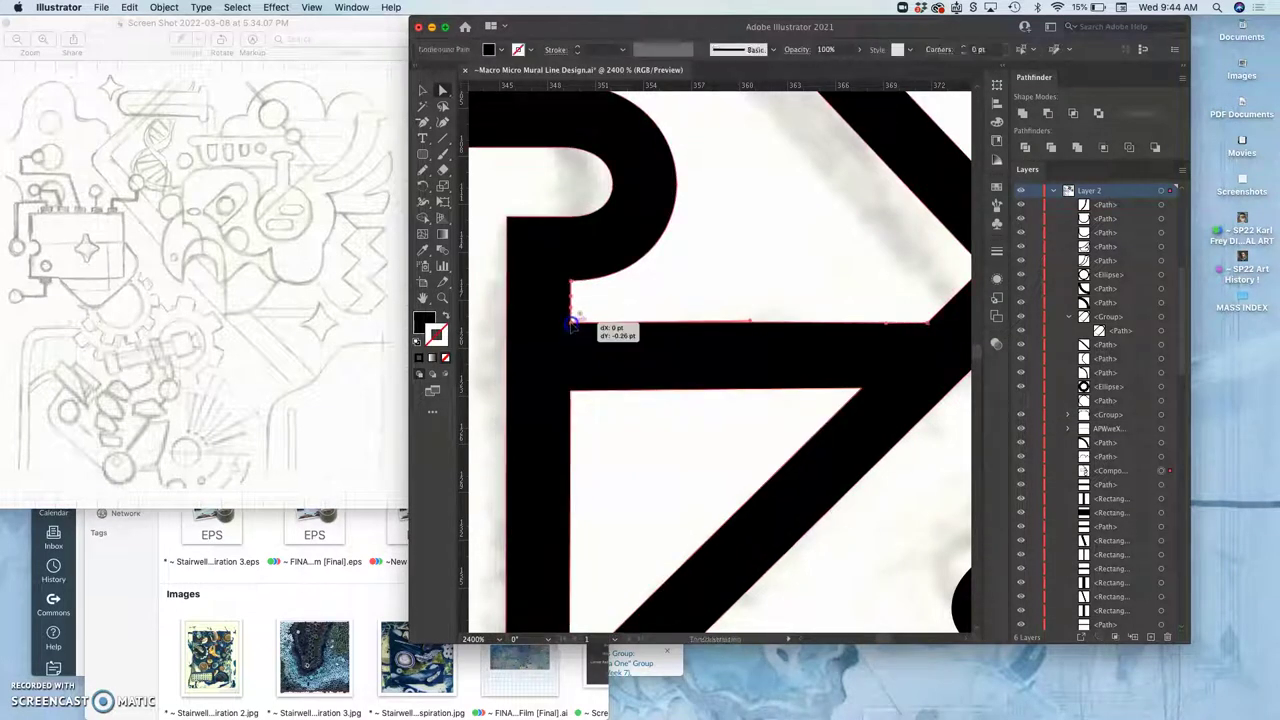
pyautogui.moveTo(571, 324); pyautogui.dragTo(751, 322)
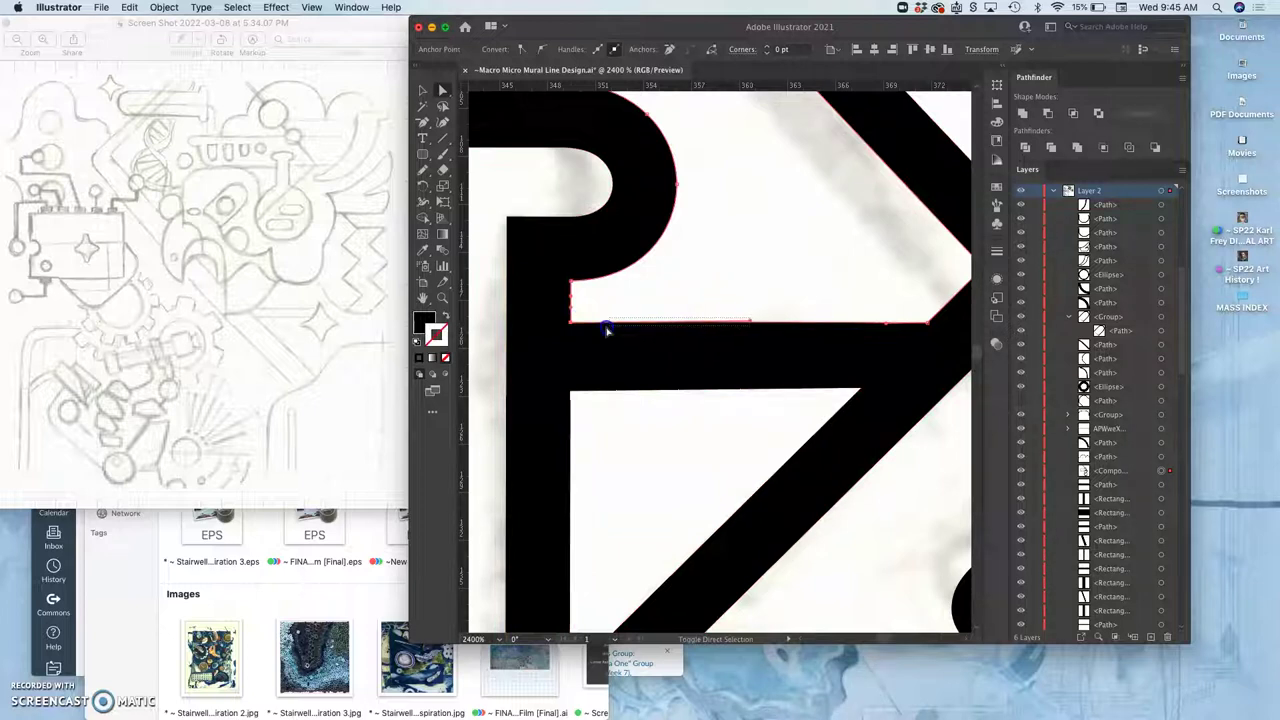
pyautogui.moveTo(606, 331); pyautogui.dragTo(758, 268)
pyautogui.click(758, 268)
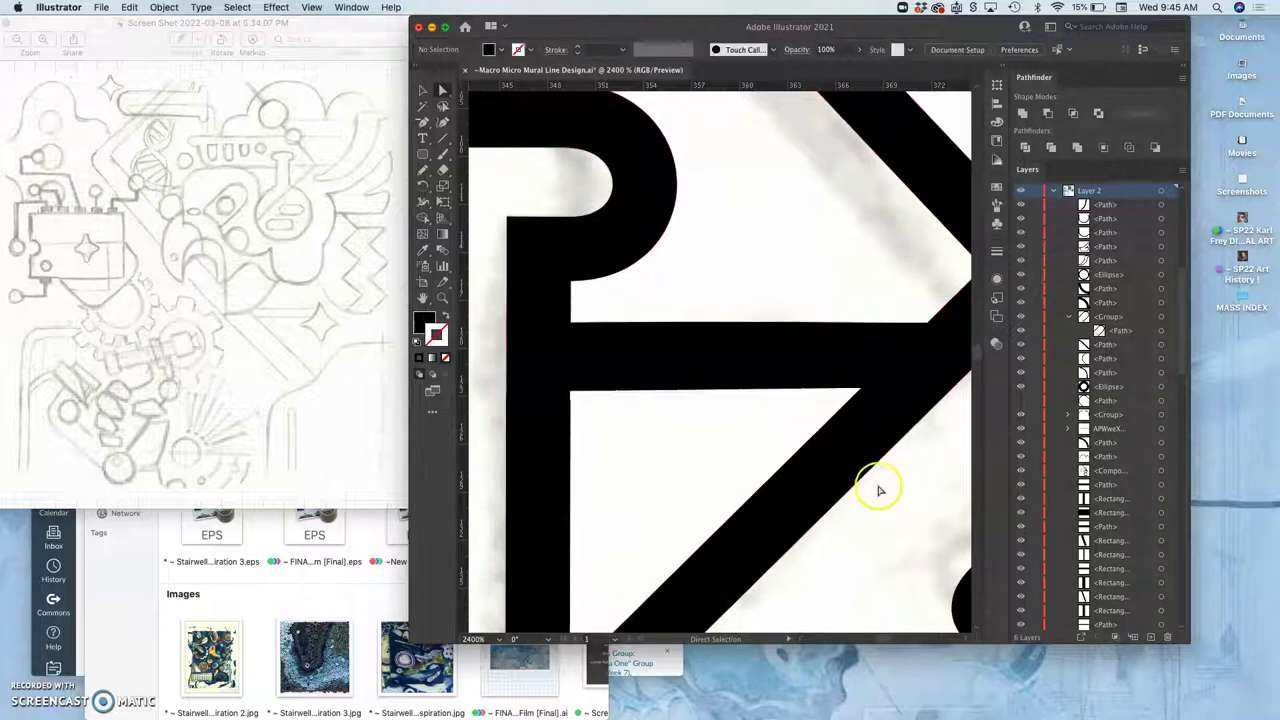
pyautogui.press('super+minus')
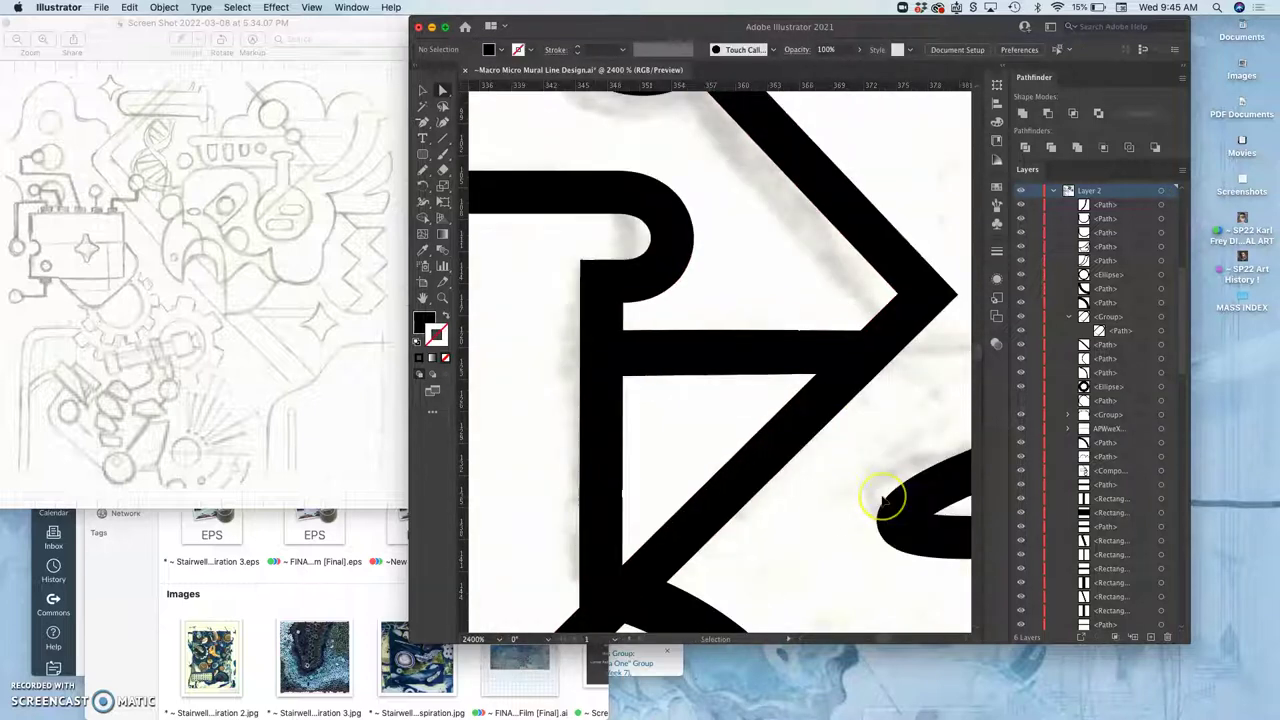
pyautogui.press('super+minus')
pyautogui.press('super+minus')
pyautogui.press('super+minus')
pyautogui.press('super+minus')
pyautogui.press('super+minus')
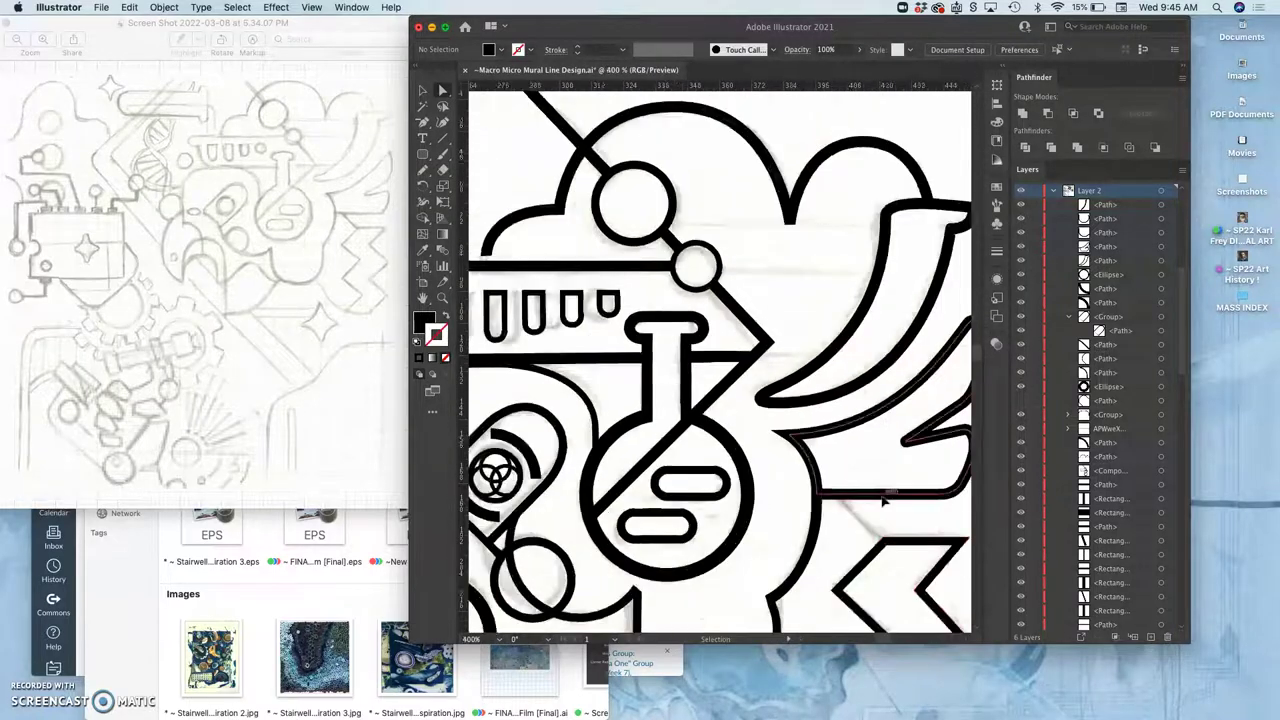
# Step: Turn the large black shape at lower right into a thin 1 pt outline and nudge it left
pyautogui.scroll(-10, 884, 503)
pyautogui.hscroll(-5, 884, 503)
pyautogui.scroll(-8, 884, 503)
pyautogui.hscroll(4, 884, 503)
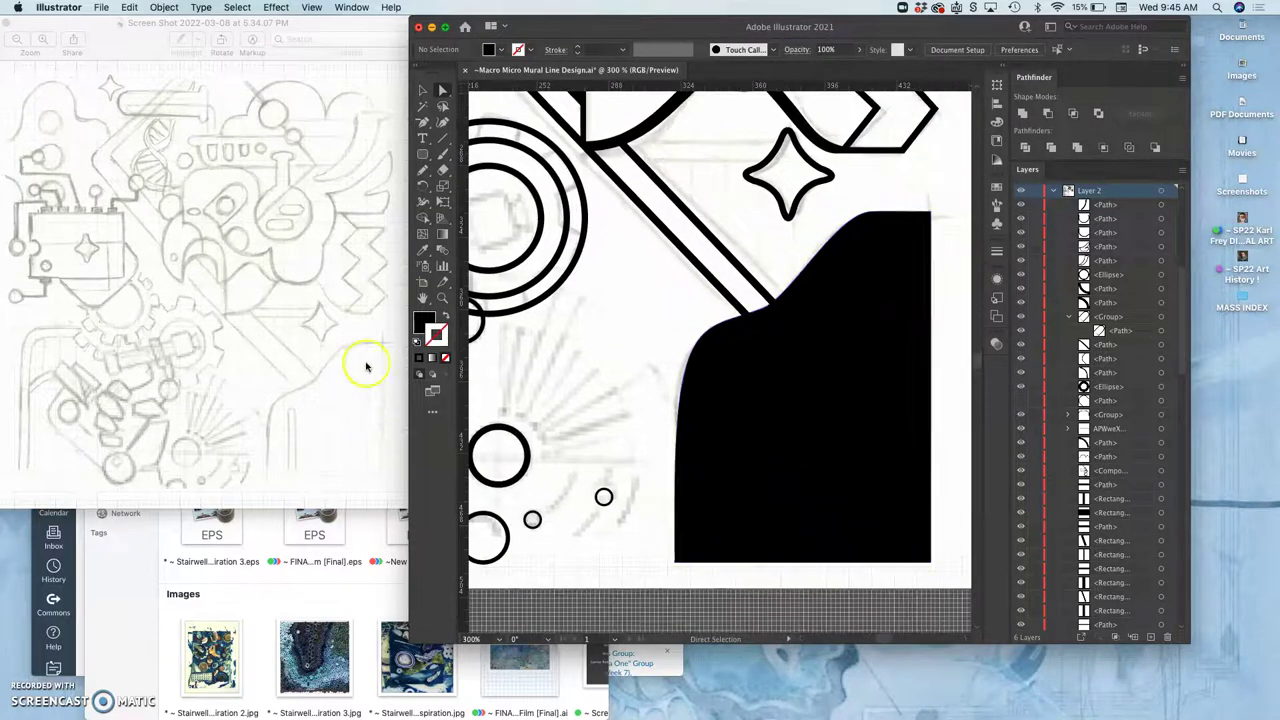
pyautogui.click(800, 357)
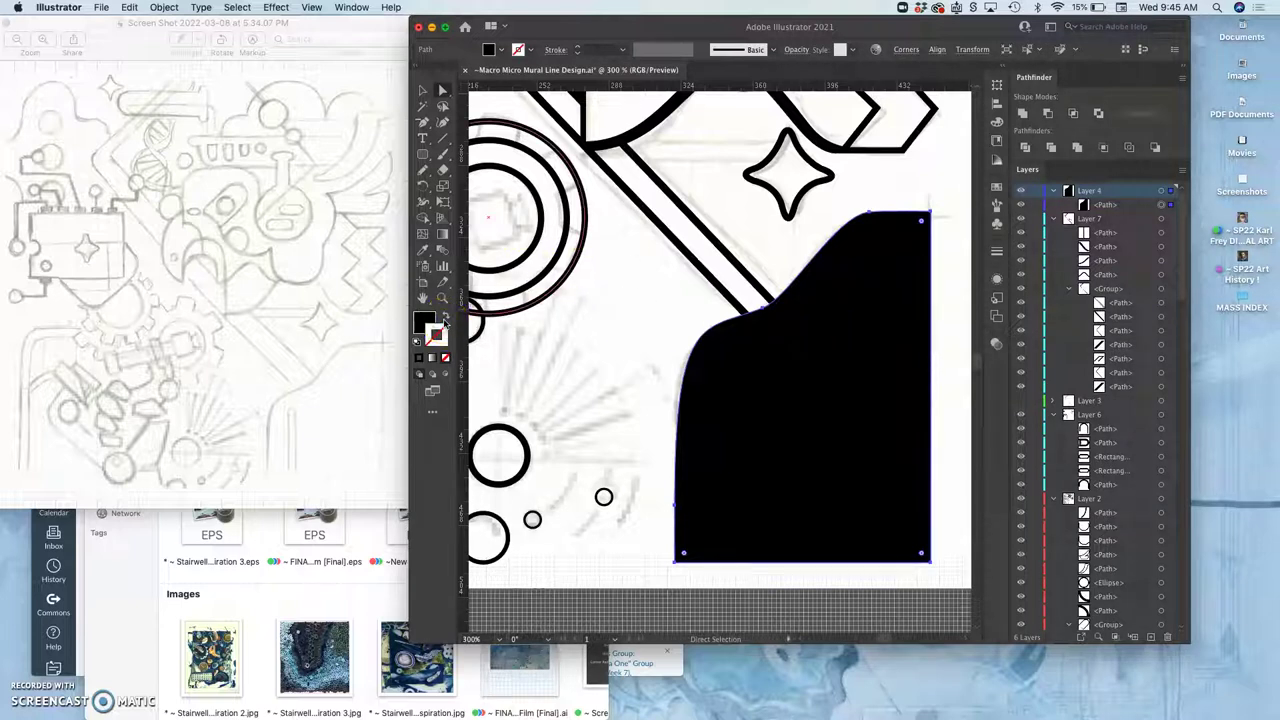
pyautogui.click(446, 318)
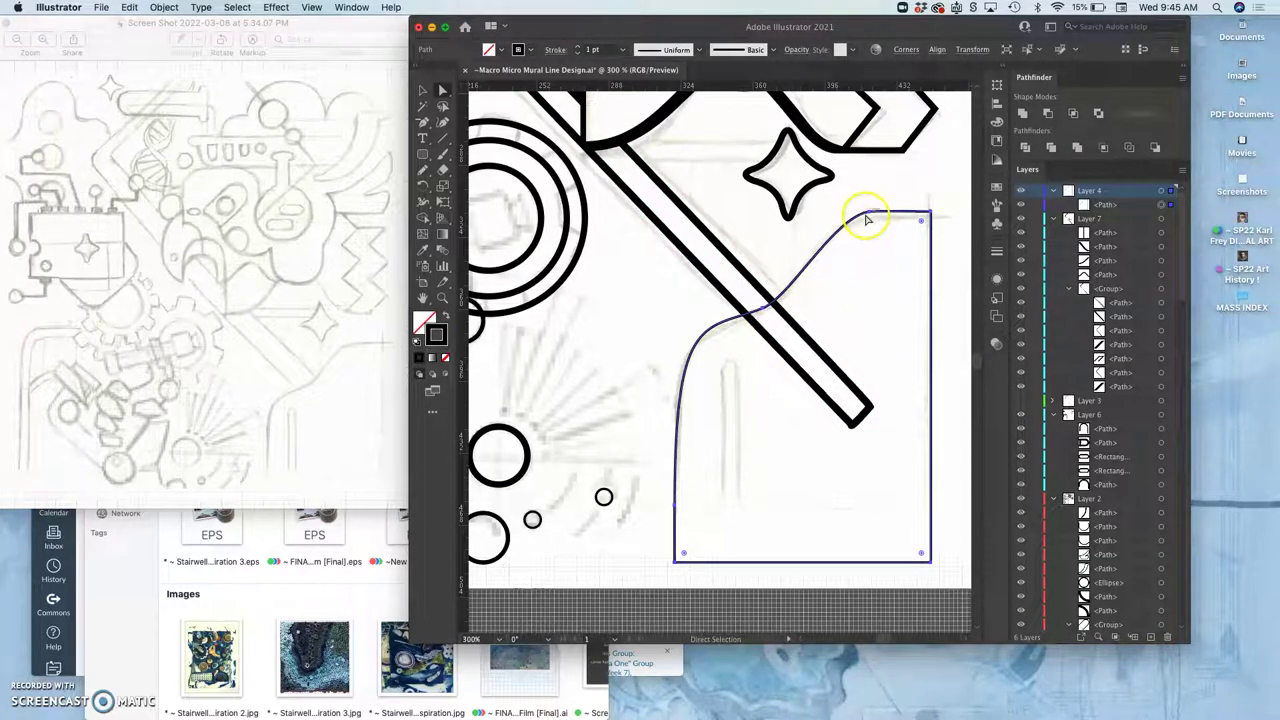
pyautogui.moveTo(867, 218); pyautogui.dragTo(866, 217)
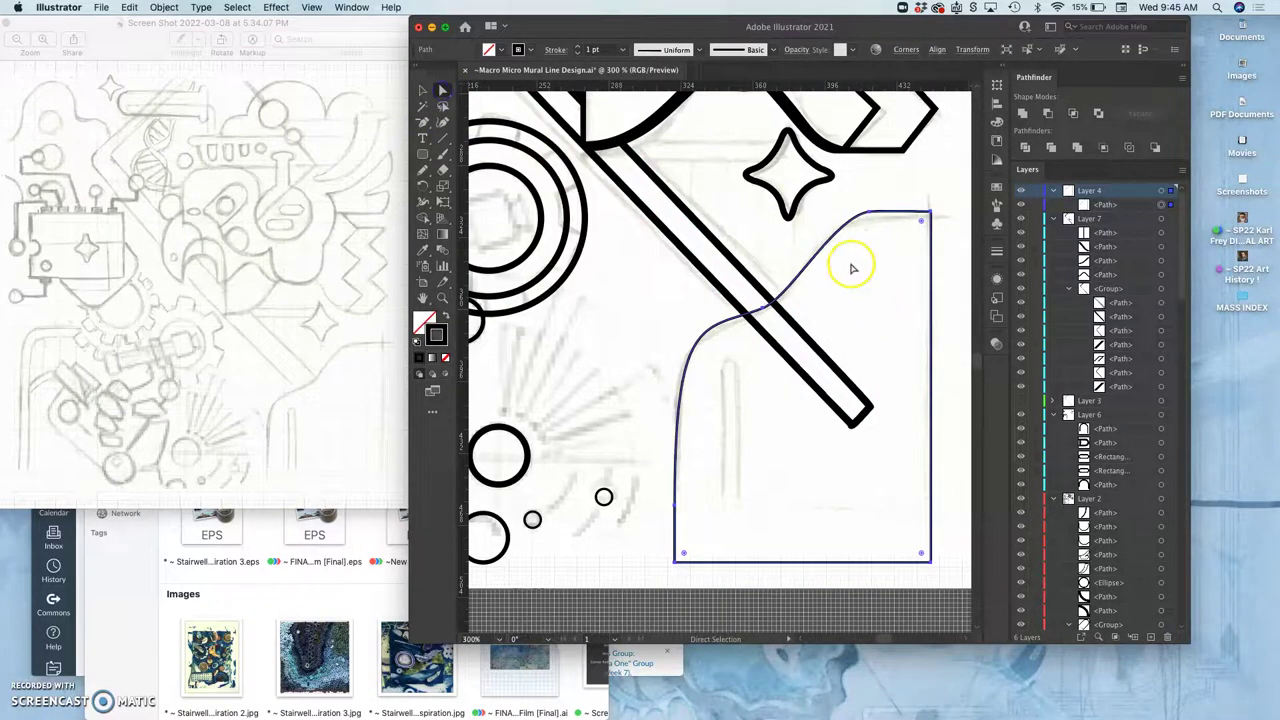
# Step: Zoom in where the outline crosses the bars and level the top slope point's handles
pyautogui.press('super+equal')
pyautogui.press('super+equal')
pyautogui.press('super+equal')
pyautogui.scroll(5, 851, 267)
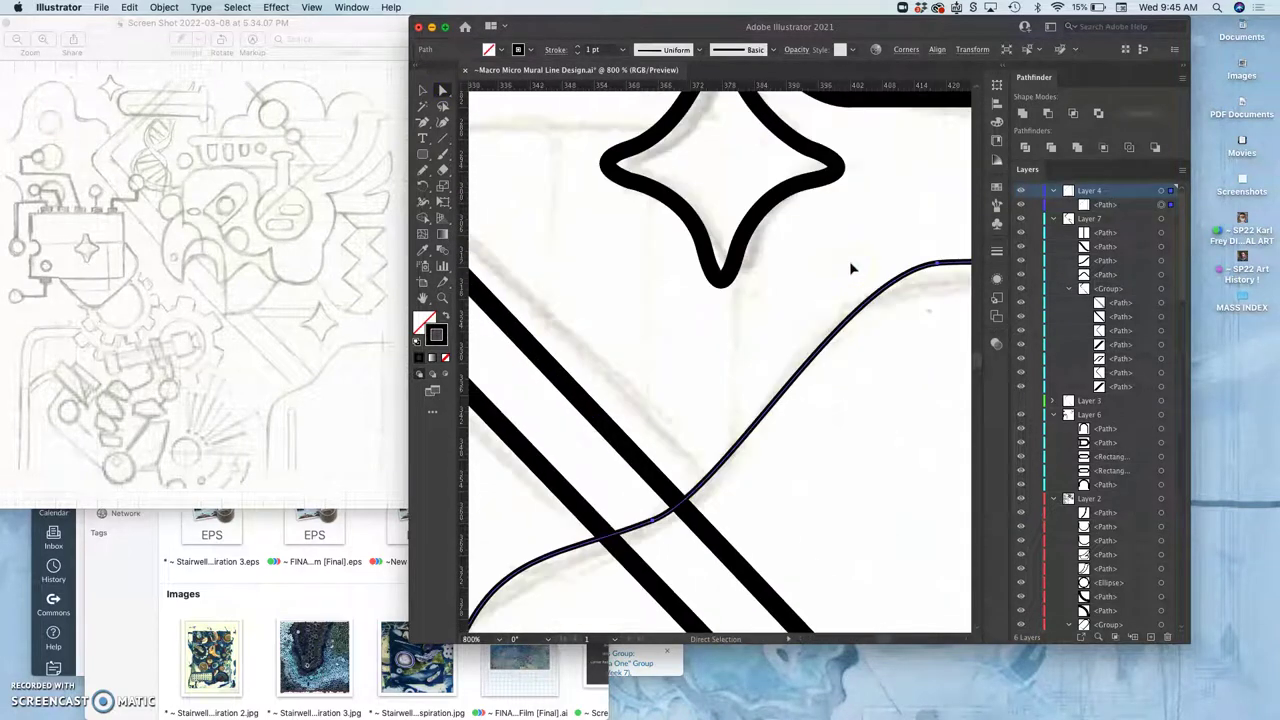
pyautogui.hscroll(2, 851, 267)
pyautogui.click(841, 204)
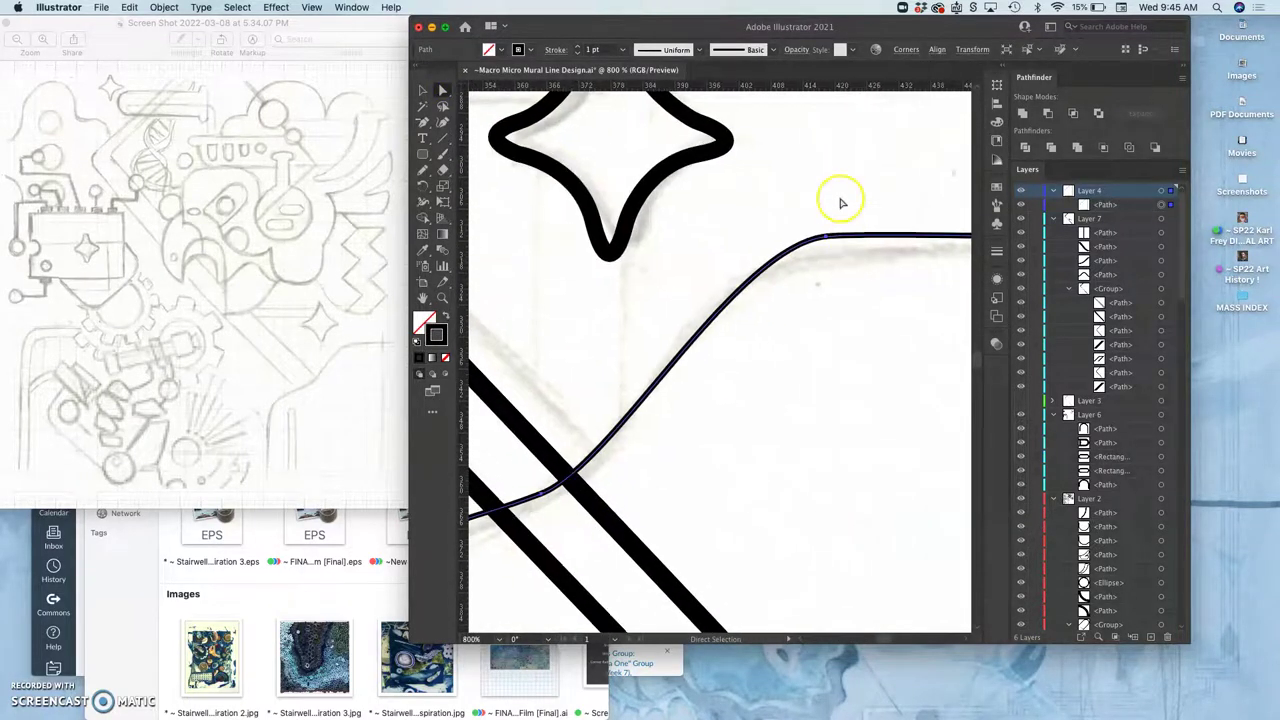
pyautogui.hscroll(3, 840, 200)
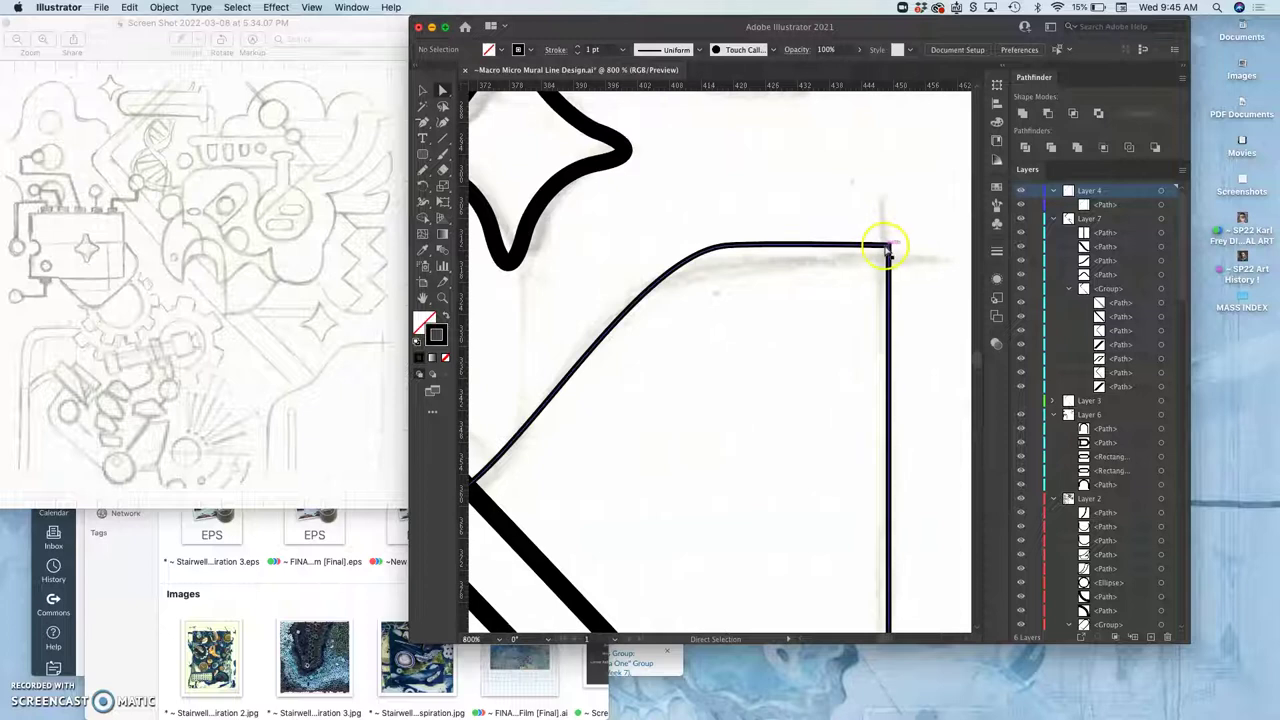
pyautogui.click(886, 247)
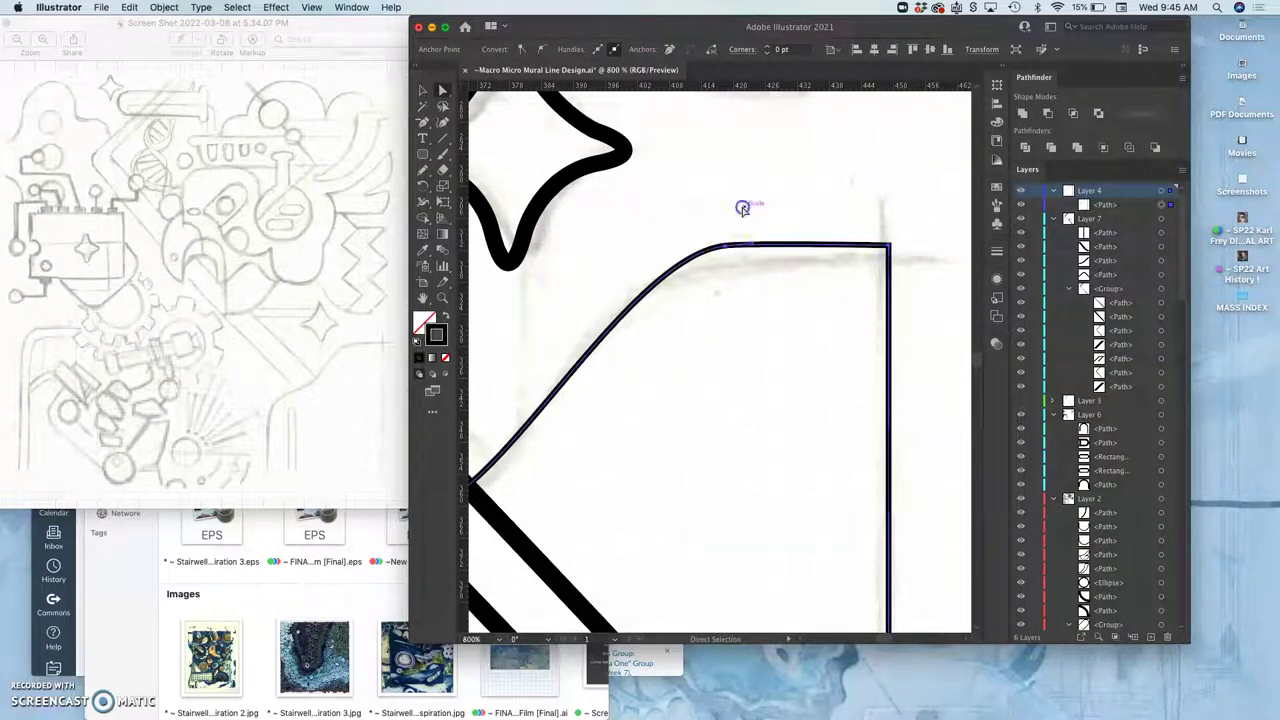
pyautogui.click(742, 208)
pyautogui.click(728, 248)
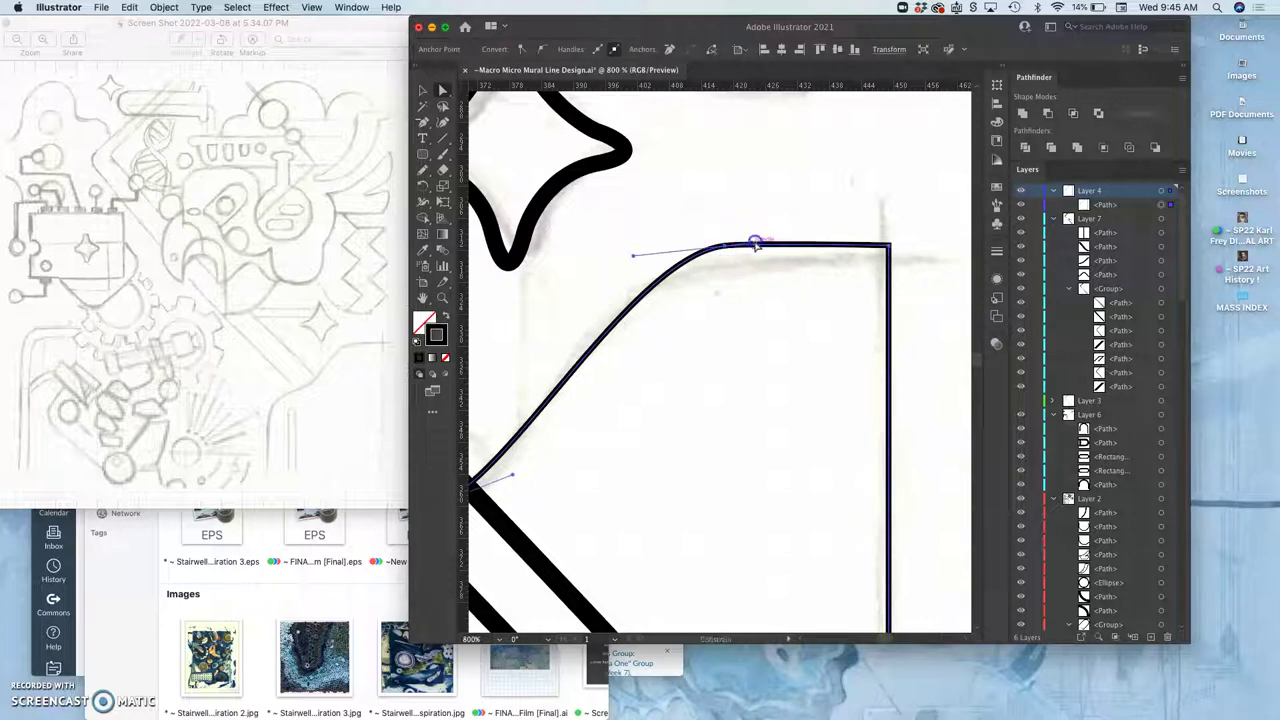
pyautogui.moveTo(755, 243); pyautogui.dragTo(727, 249)
pyautogui.click(757, 234)
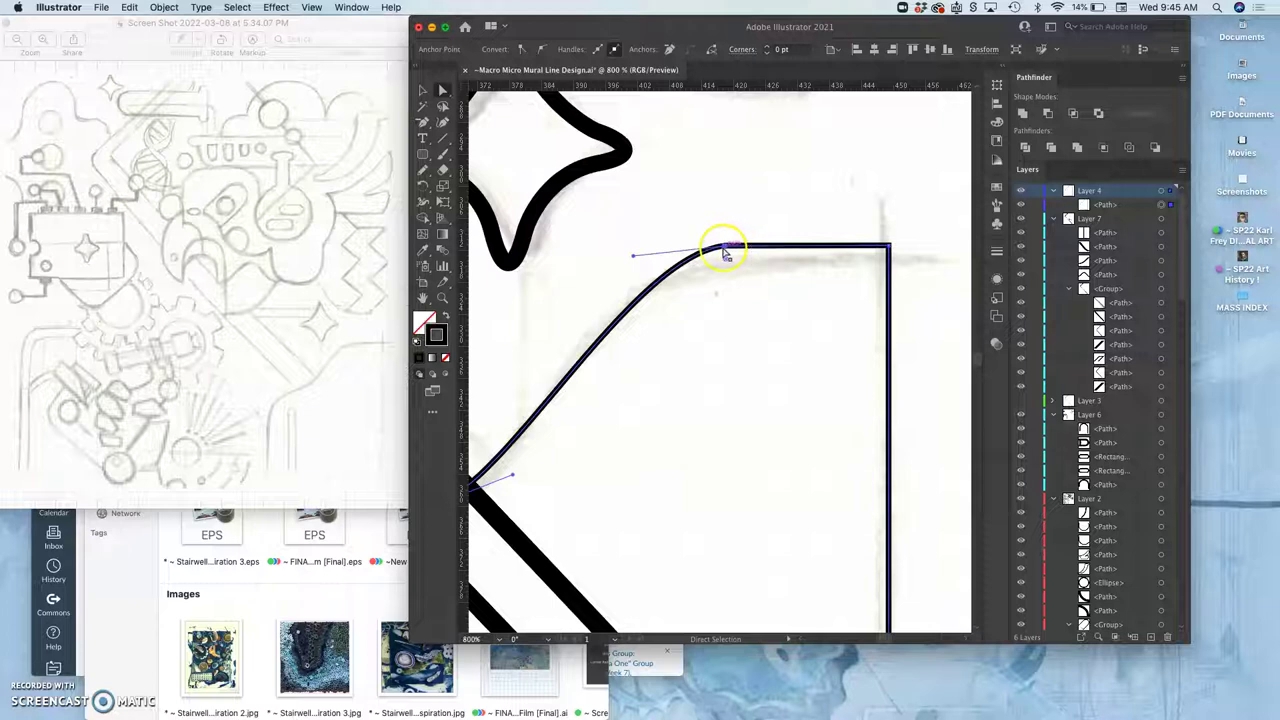
pyautogui.click(723, 217)
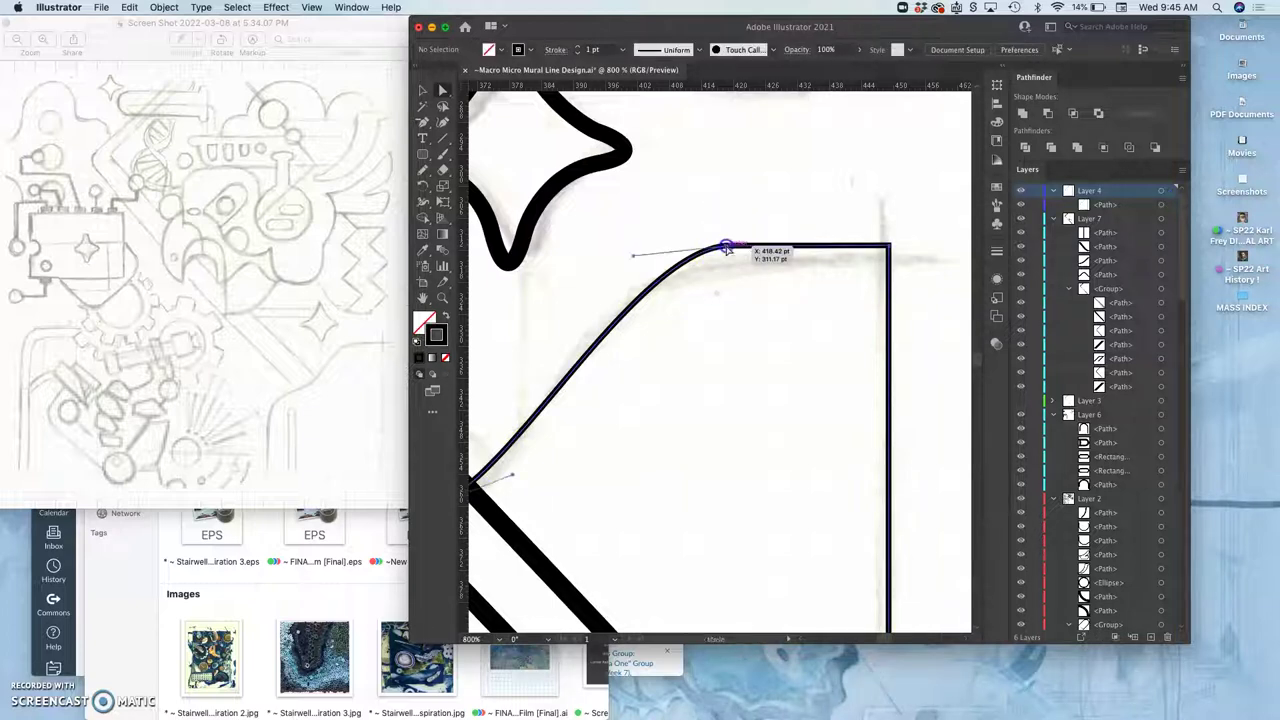
# Step: Move the curve's top point right and pull the curve into a fuller arc across the bars
pyautogui.moveTo(728, 248); pyautogui.dragTo(815, 245)
pyautogui.click(733, 263)
pyautogui.moveTo(706, 258); pyautogui.dragTo(559, 242)
pyautogui.scroll(-3, 594, 366)
pyautogui.hscroll(-4, 594, 366)
pyautogui.scroll(-3, 594, 367)
pyautogui.hscroll(-5, 594, 367)
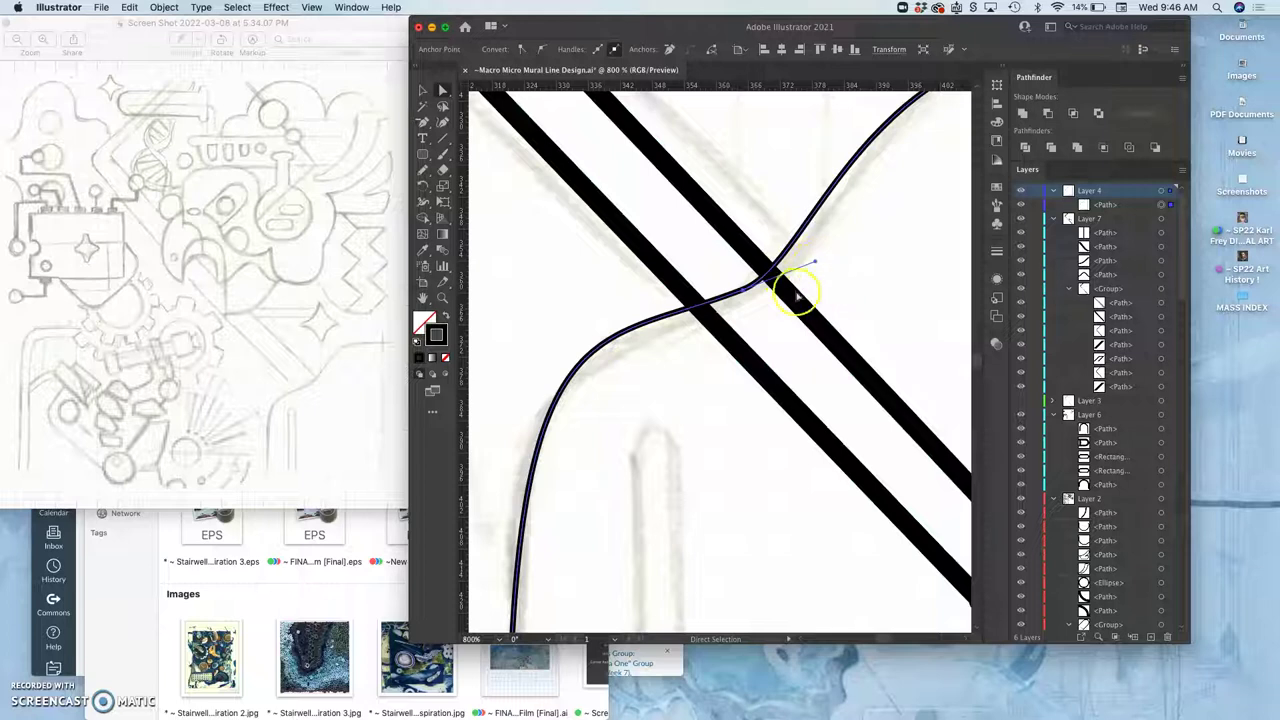
pyautogui.moveTo(816, 264); pyautogui.dragTo(857, 243)
# Step: Slide the curve's anchor down along the bend and shorten its handle to soften the shoulder
pyautogui.hscroll(5, 883, 225)
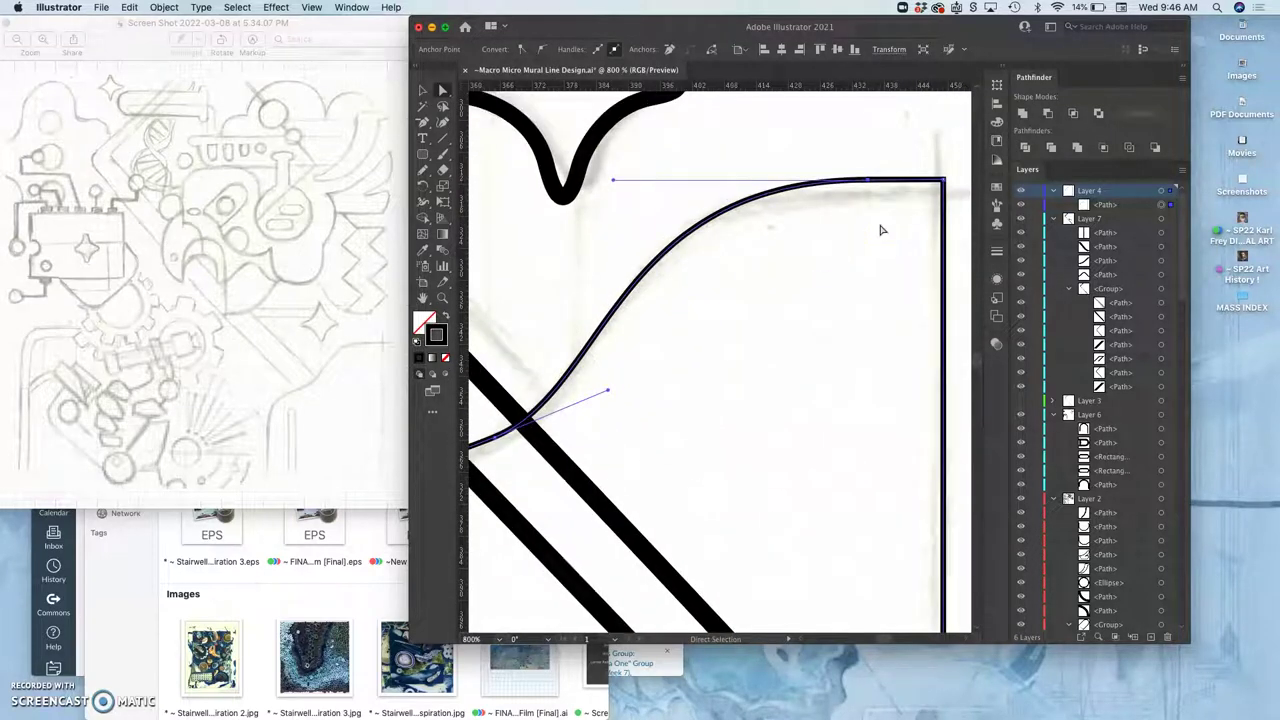
pyautogui.scroll(-10, 881, 230)
pyautogui.hscroll(-8, 881, 230)
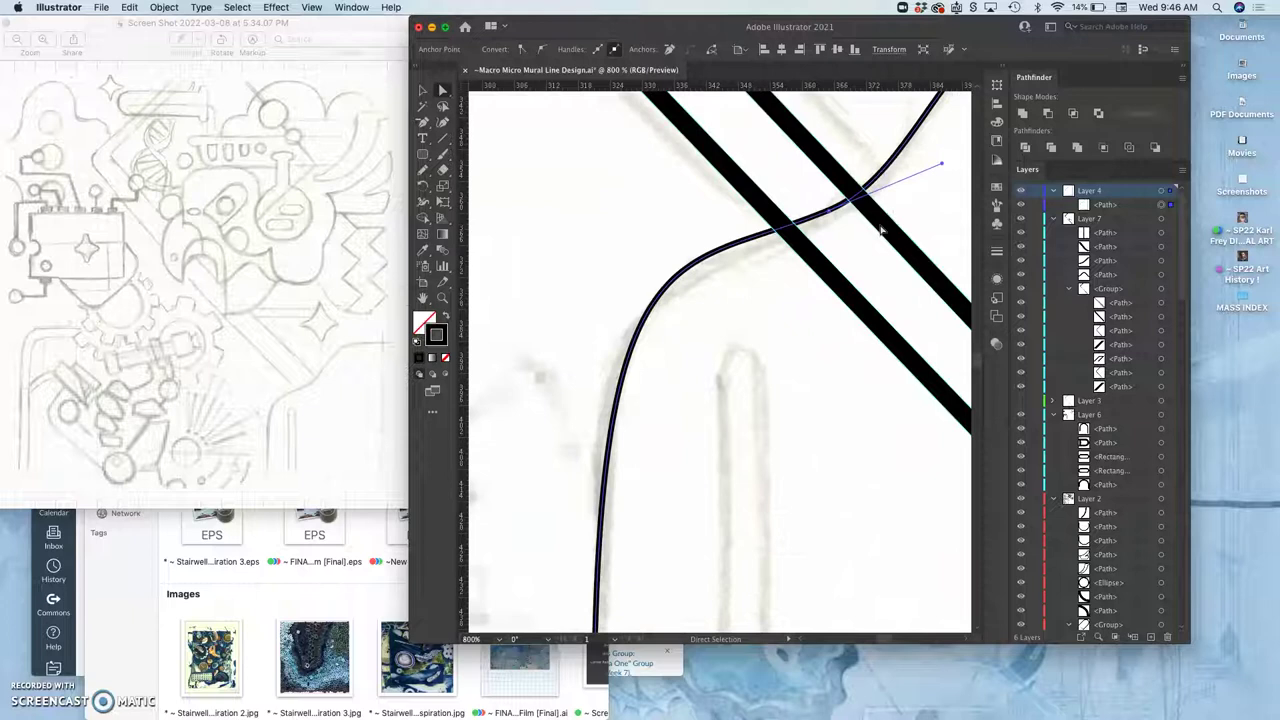
pyautogui.click(840, 229)
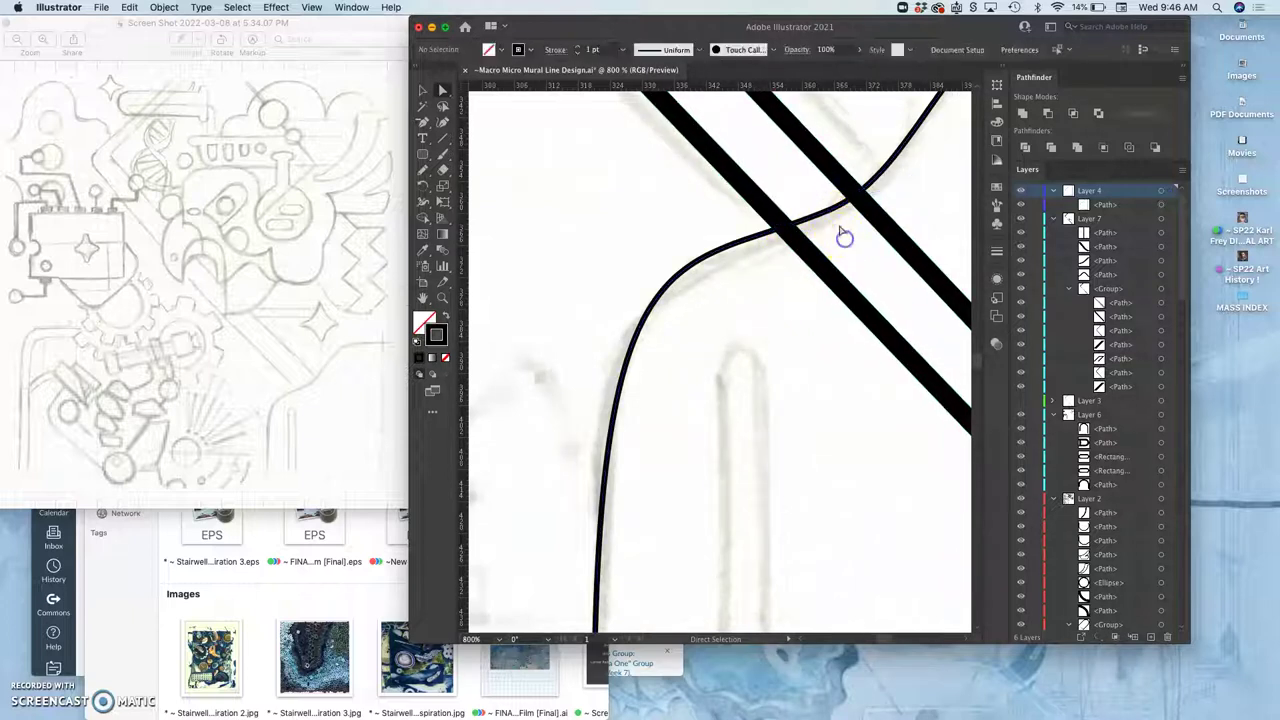
pyautogui.click(836, 208)
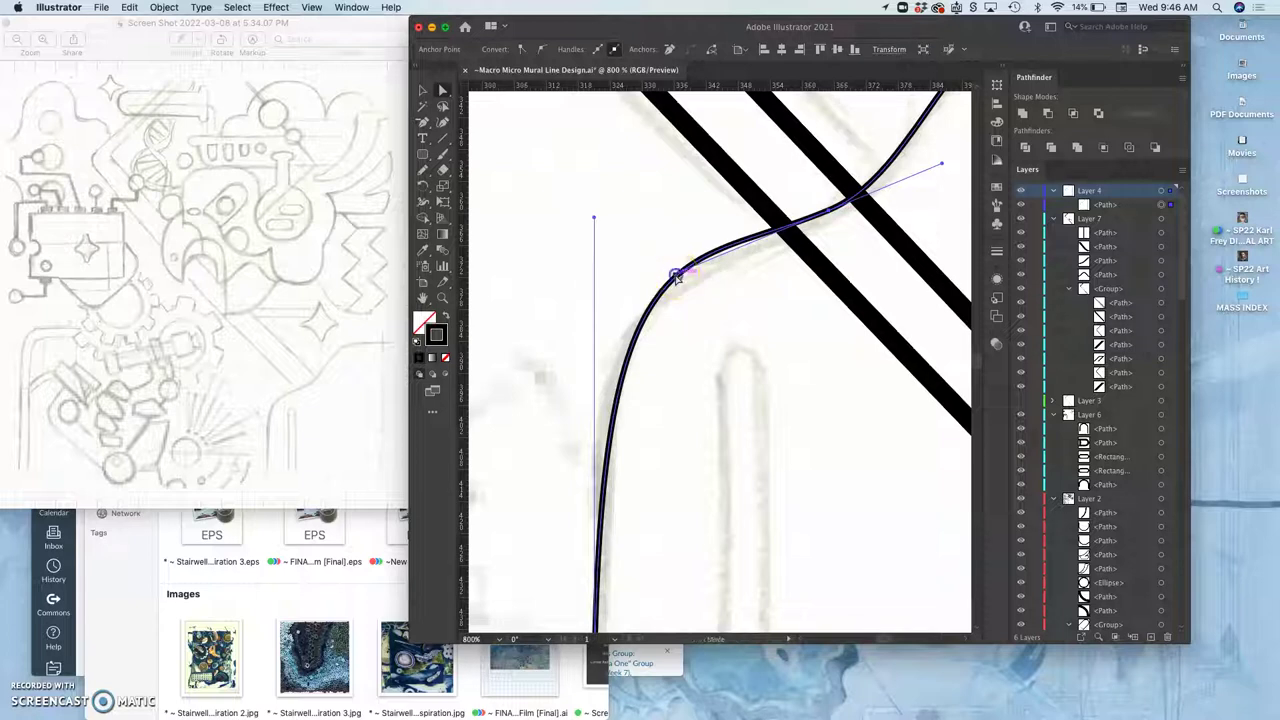
pyautogui.moveTo(676, 278); pyautogui.dragTo(649, 315)
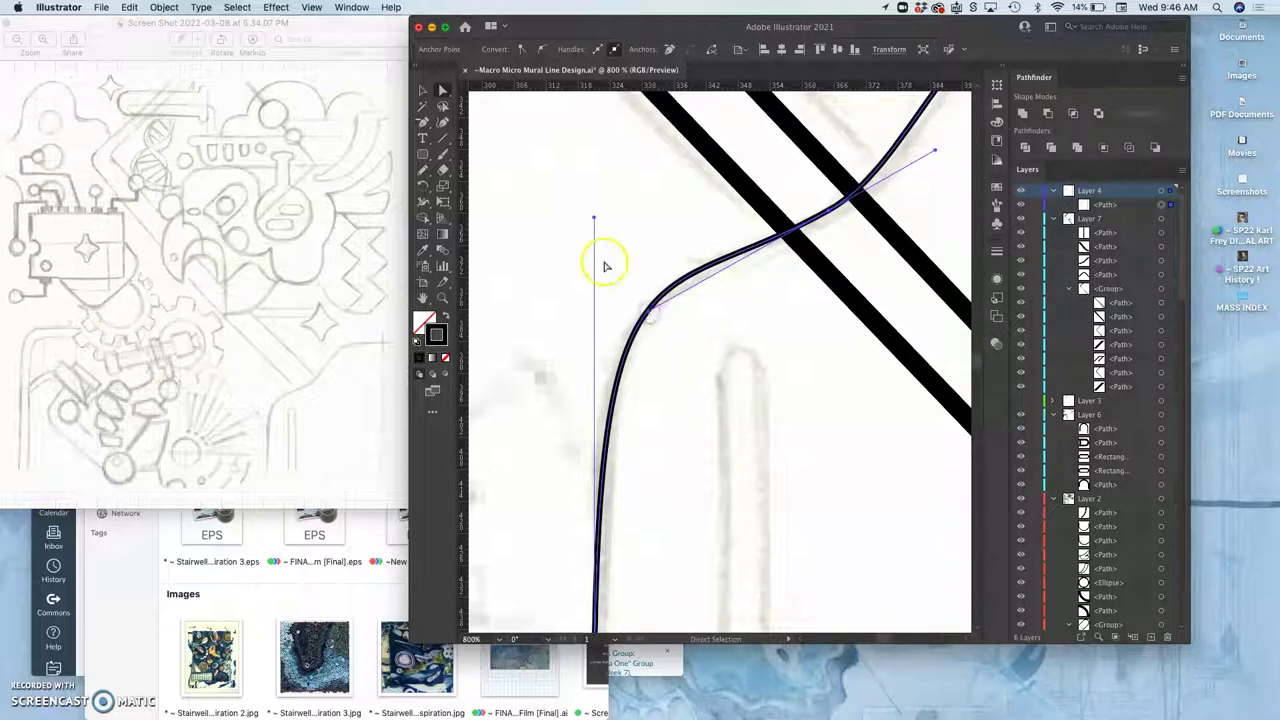
pyautogui.moveTo(593, 217); pyautogui.dragTo(587, 266)
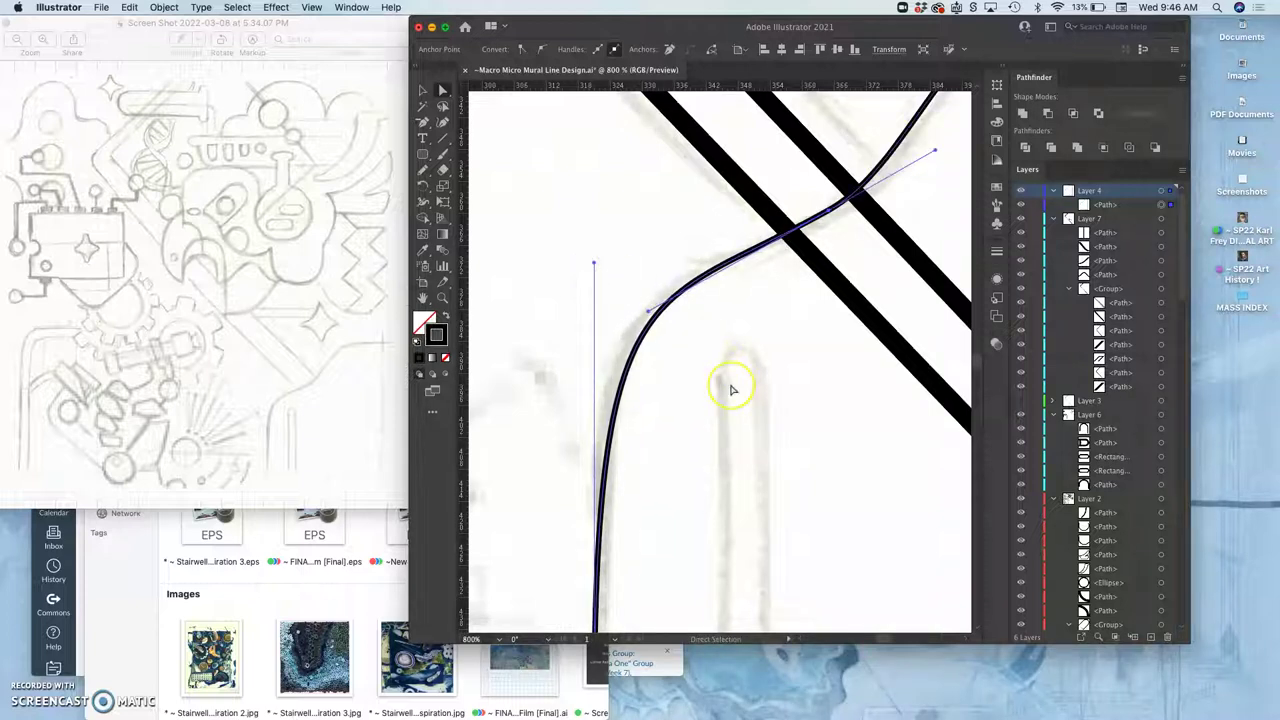
pyautogui.scroll(-5, 728, 375)
pyautogui.scroll(-5, 730, 388)
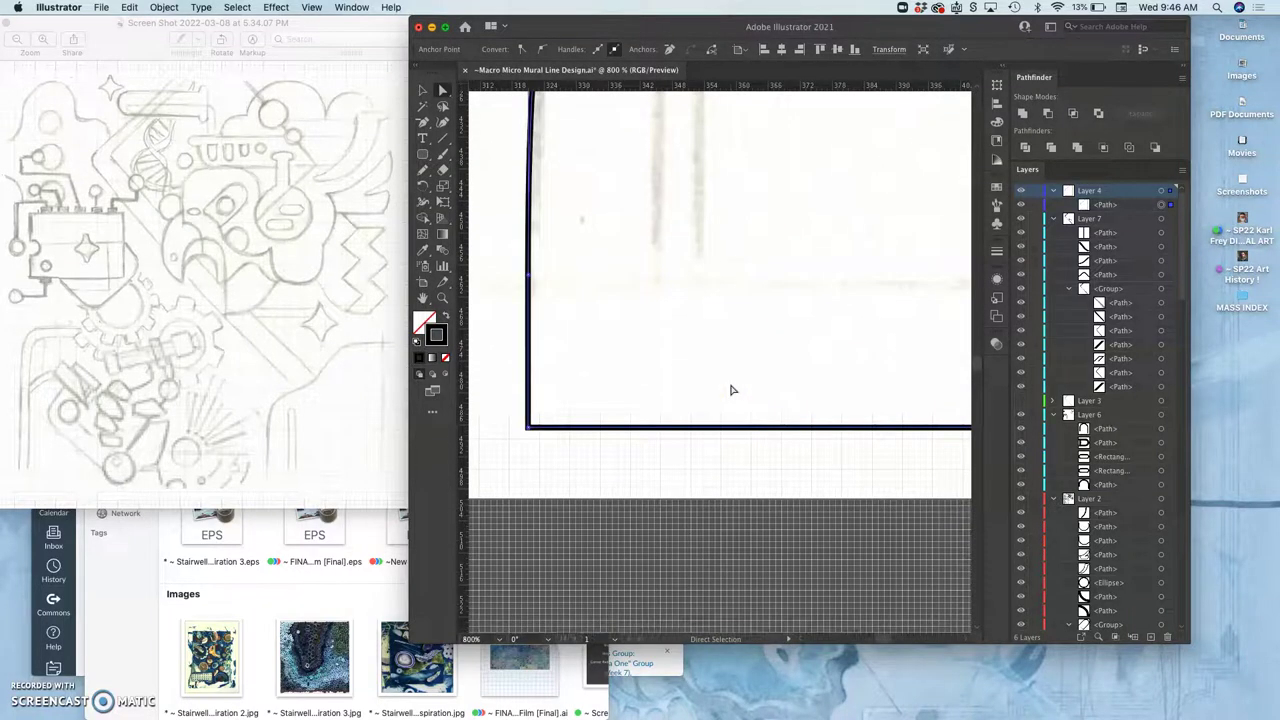
pyautogui.hscroll(5, 731, 390)
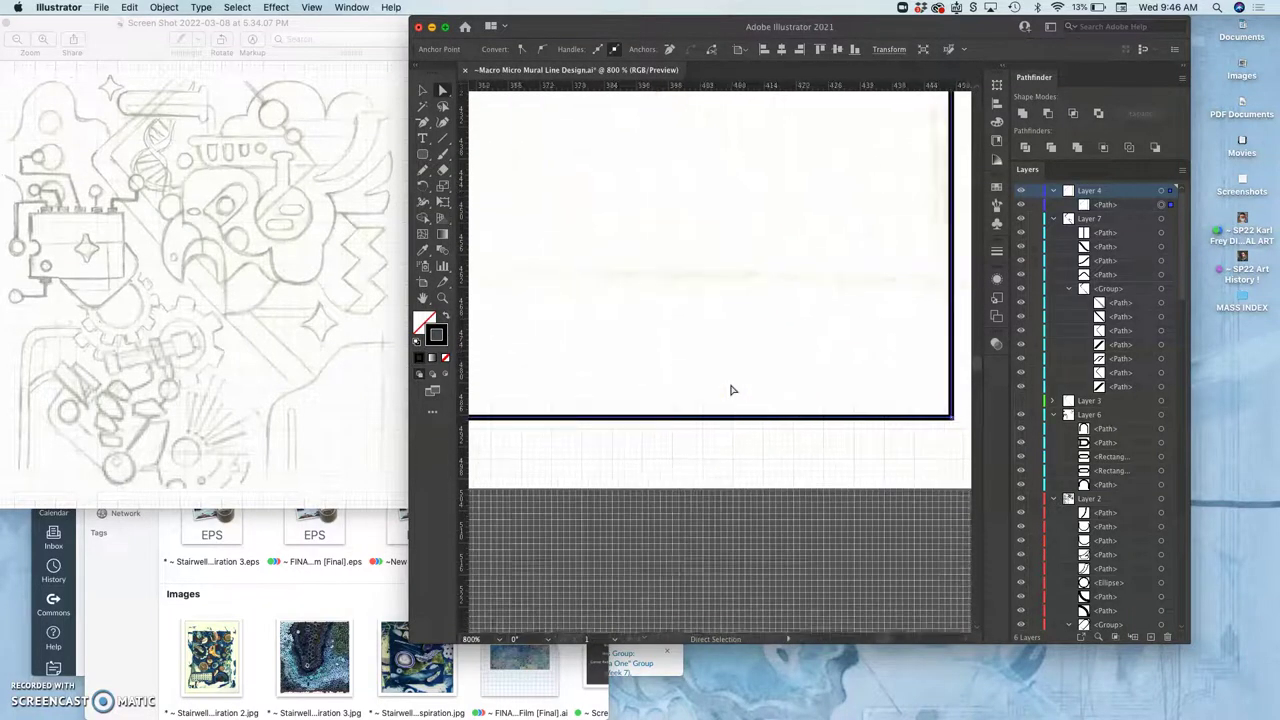
pyautogui.keyDown('alt'); pyautogui.keyDown('super'); pyautogui.click(747, 440); pyautogui.keyUp('super'); pyautogui.keyUp('alt')
# Step: Select the whole curved lower-right outline path with the Selection tool
pyautogui.keyDown('alt'); pyautogui.keyDown('super'); pyautogui.click(747, 442); pyautogui.keyUp('super'); pyautogui.keyUp('alt')
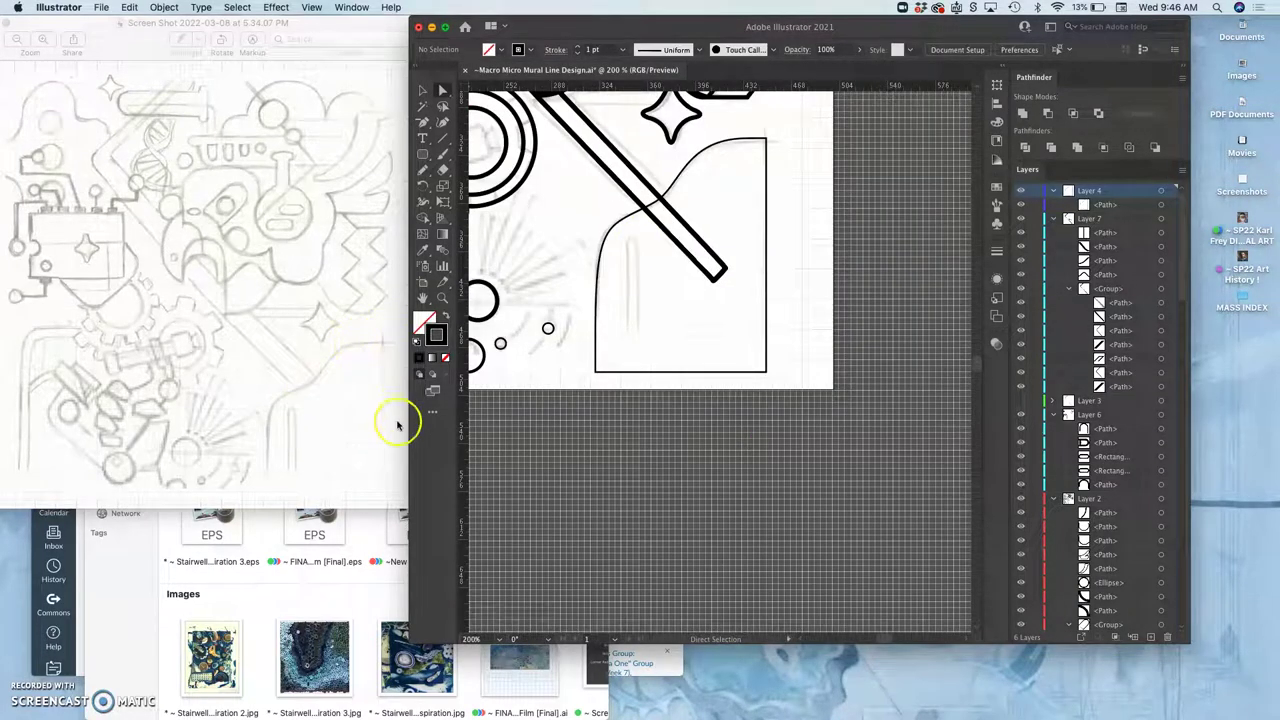
pyautogui.click(631, 212)
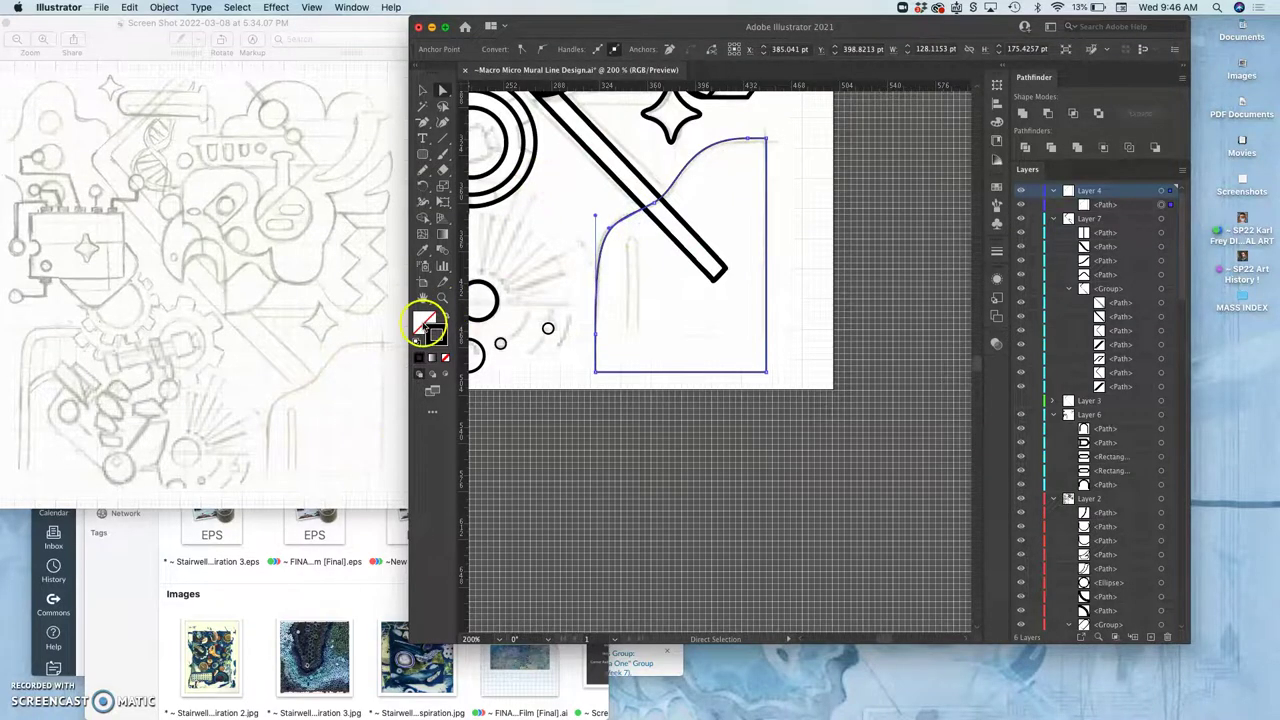
pyautogui.click(422, 92)
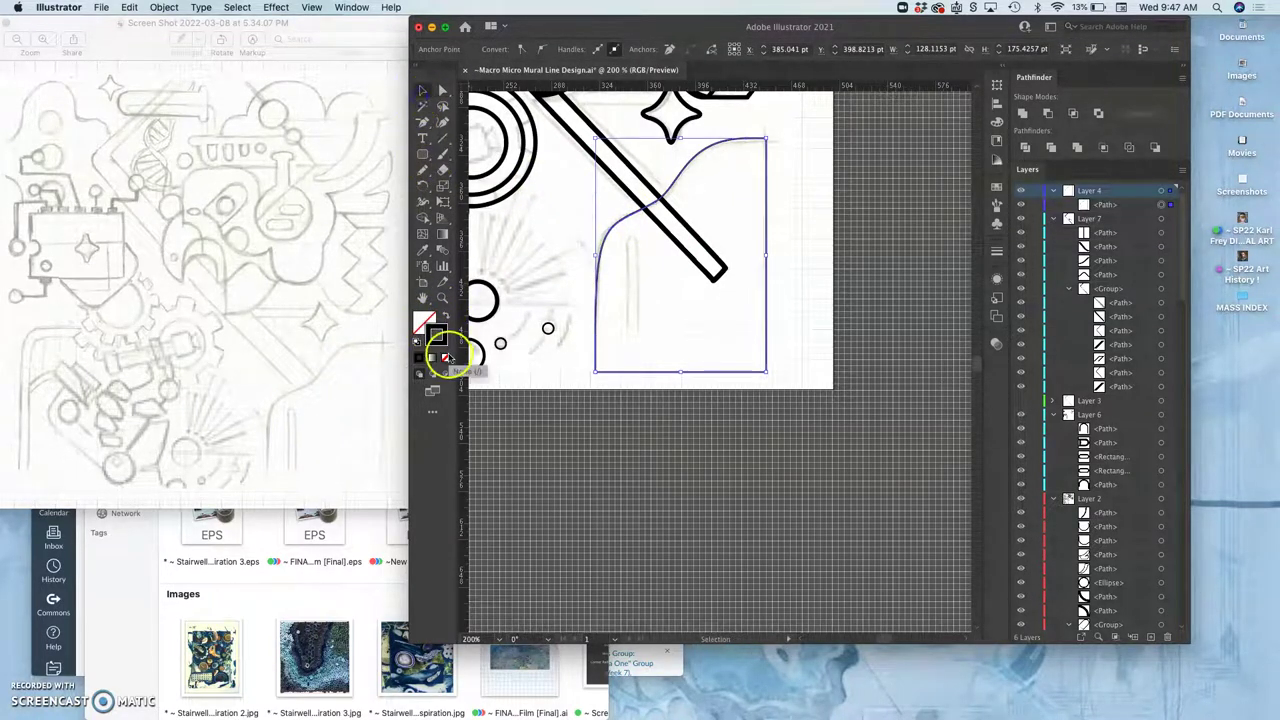
pyautogui.click(619, 228)
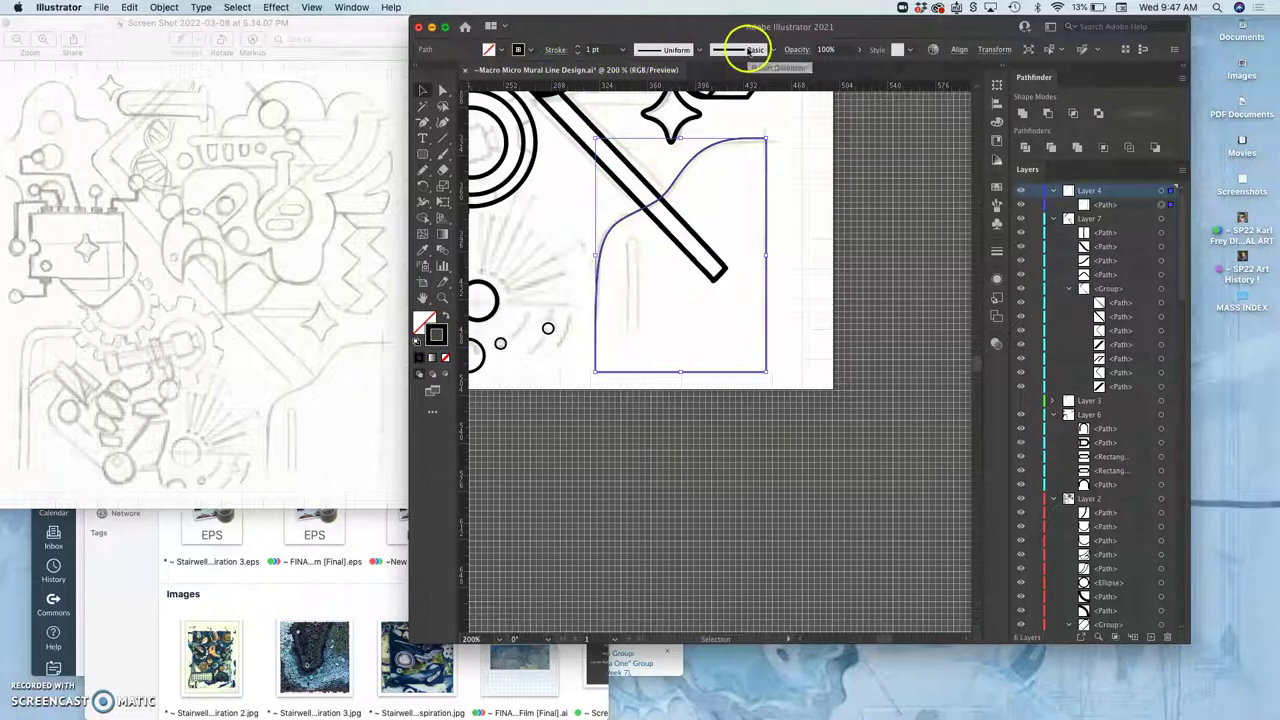
# Step: Raise the curved path's stroke weight from 1 pt to 4 pt in the Properties panel
pyautogui.click(355, 7)
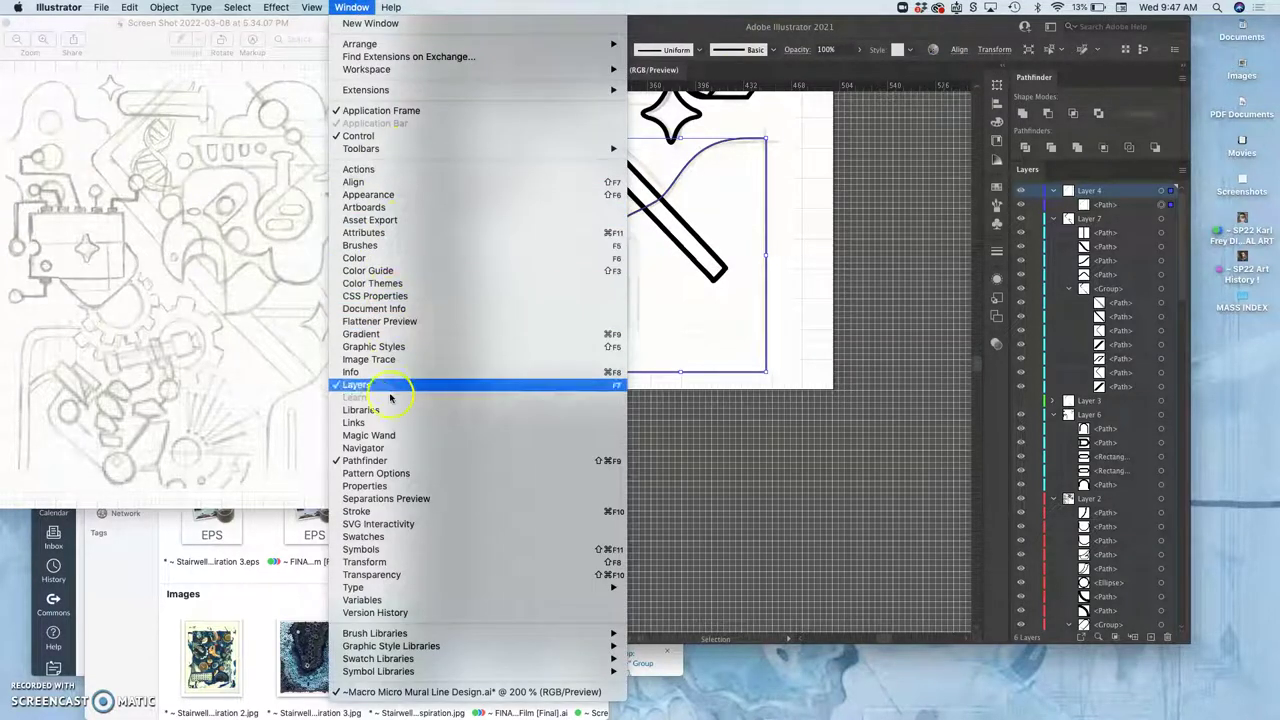
pyautogui.click(380, 487)
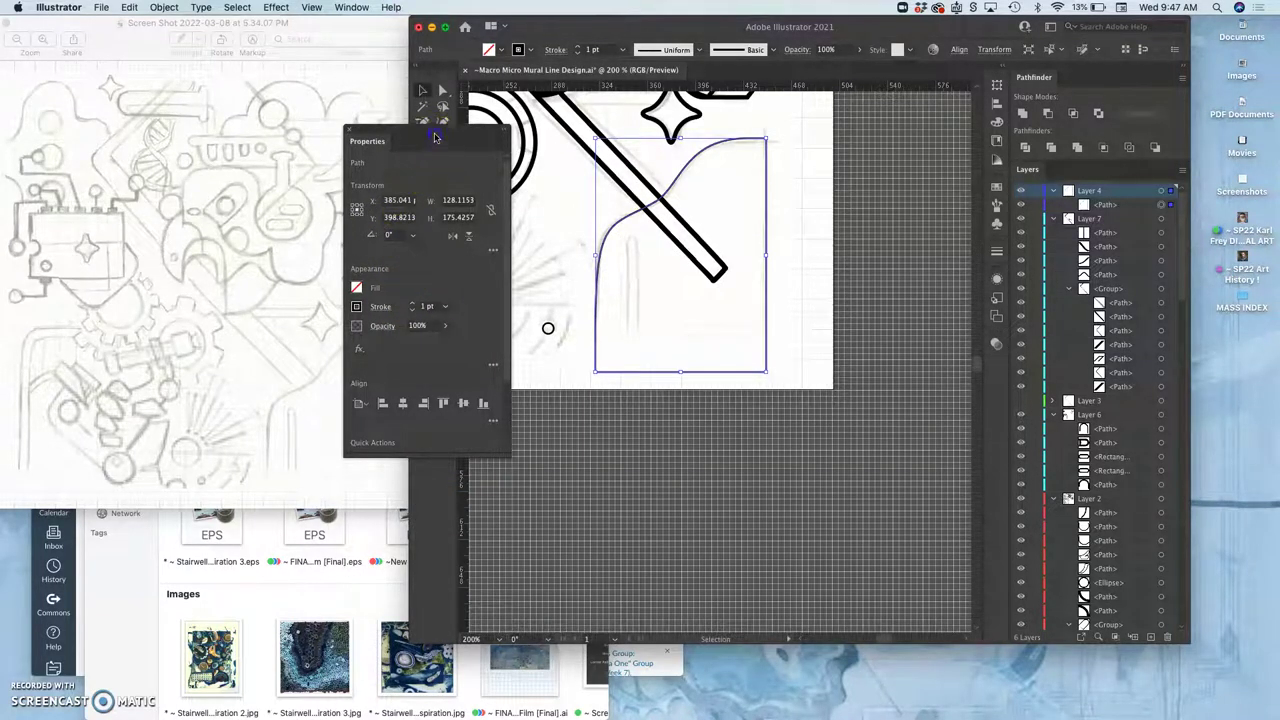
pyautogui.moveTo(435, 137)
pyautogui.mouseDown()
pyautogui.moveTo(361, 176)
pyautogui.moveTo(409, 178)
pyautogui.mouseUp()
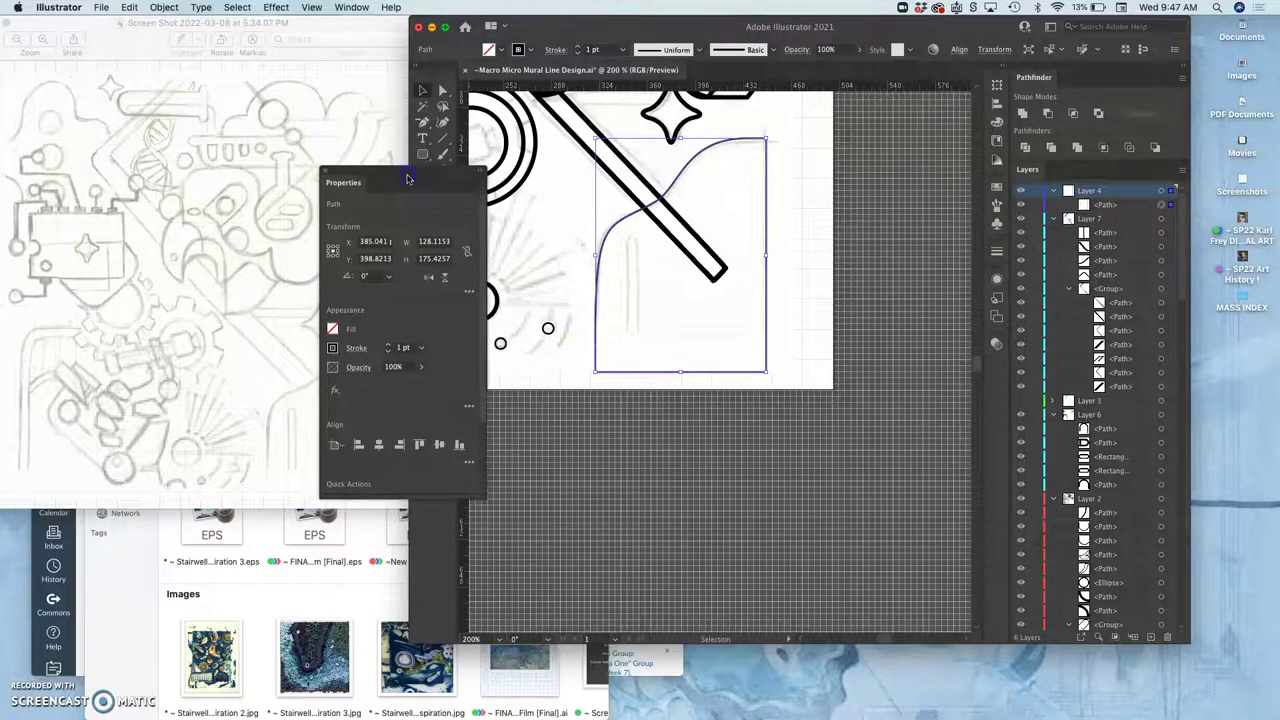
pyautogui.click(389, 345)
pyautogui.click(389, 345)
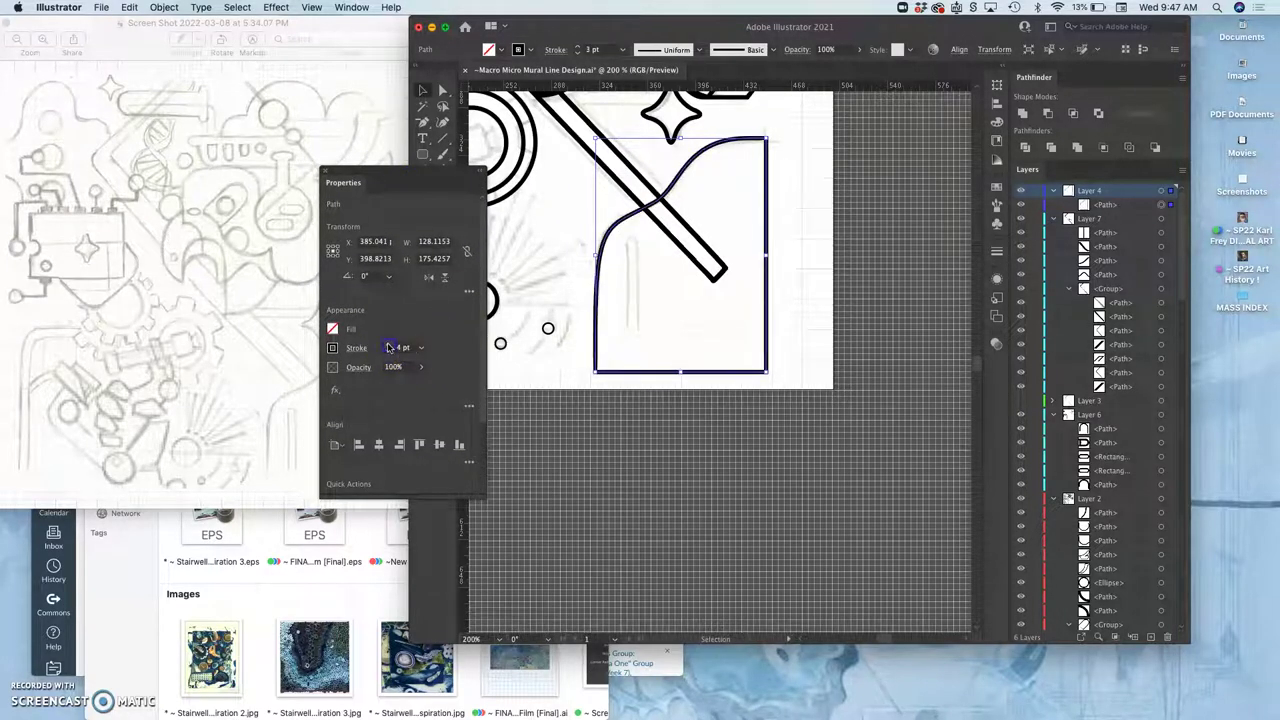
pyautogui.click(389, 345)
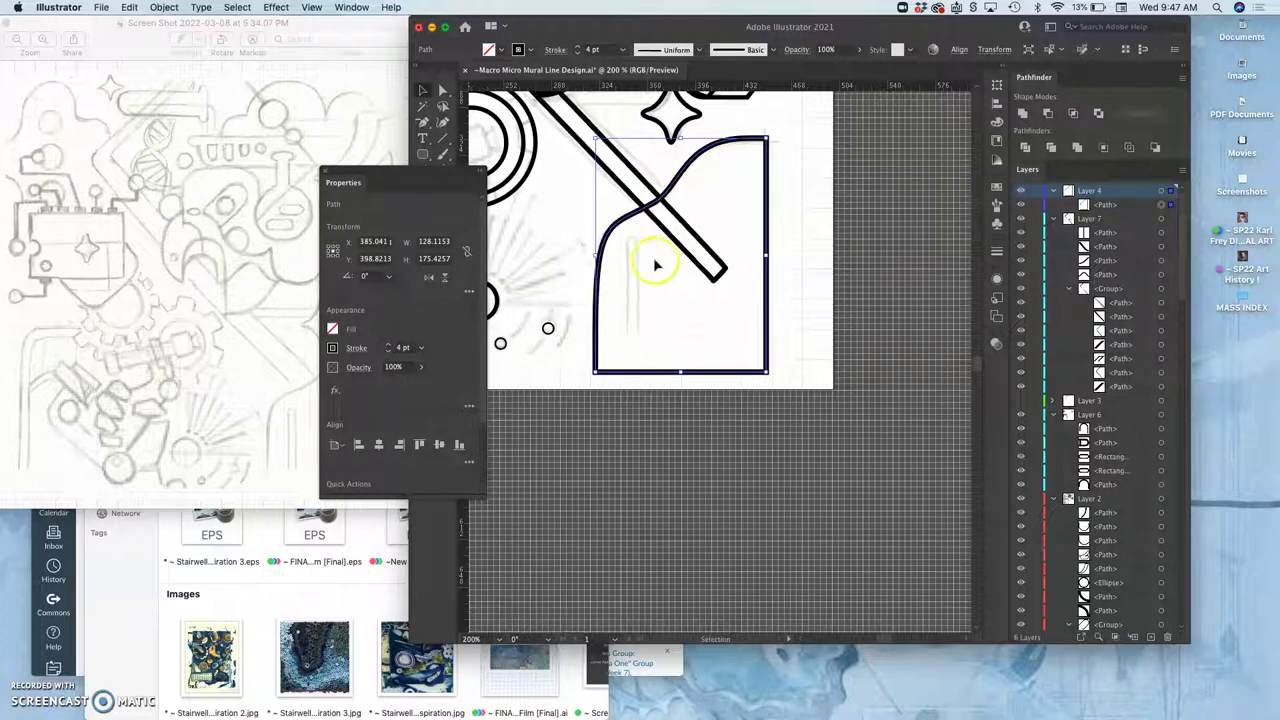
pyautogui.click(795, 193)
pyautogui.press('super+minus')
pyautogui.press('super+minus')
pyautogui.press('super+minus')
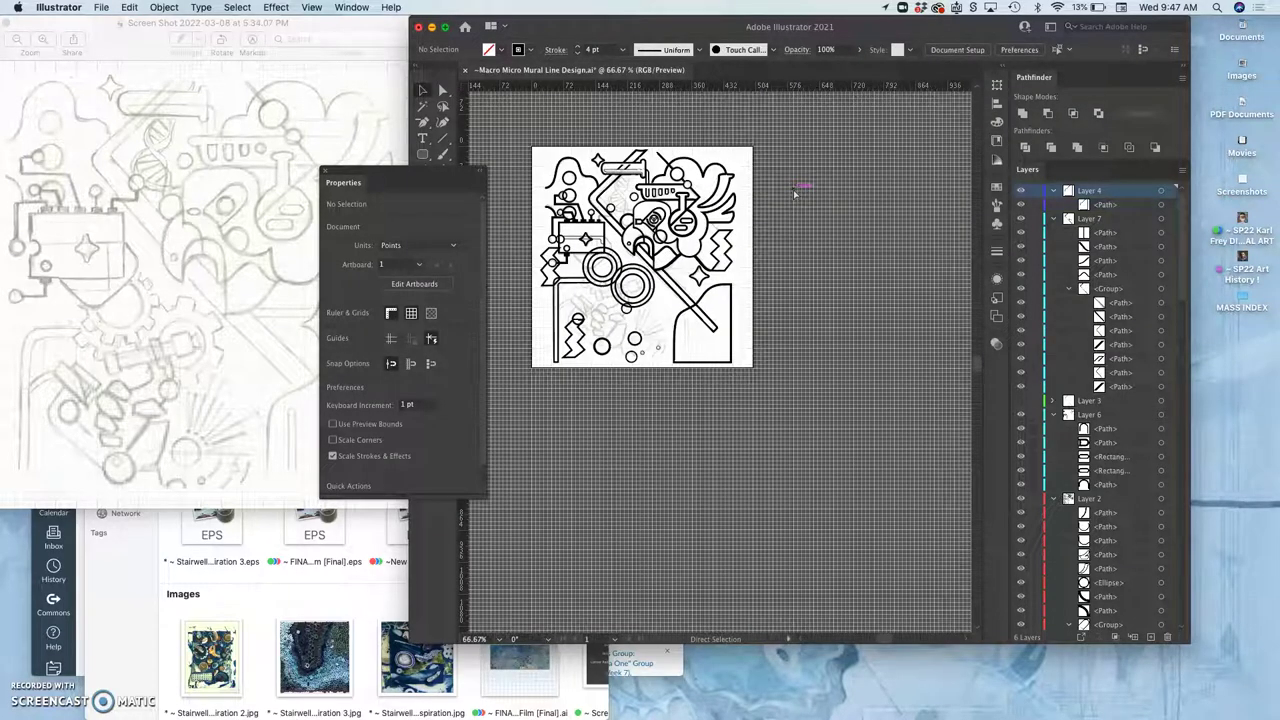
# Step: Erase the diagonal bar where it crosses the curved outline
pyautogui.press('super+plus')
pyautogui.press('super+plus')
pyautogui.press('super+plus')
pyautogui.press('super+plus')
pyautogui.press('super+plus')
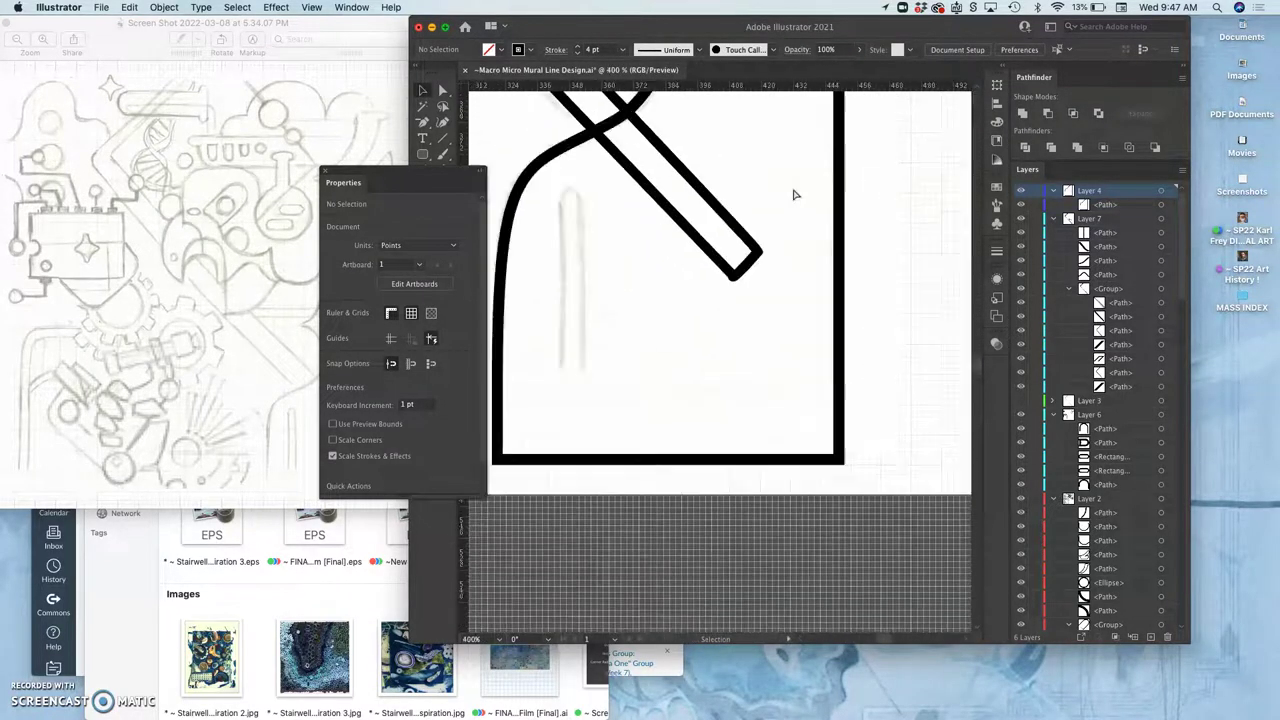
pyautogui.scroll(4, 795, 194)
pyautogui.hscroll(-2, 795, 194)
pyautogui.click(692, 237)
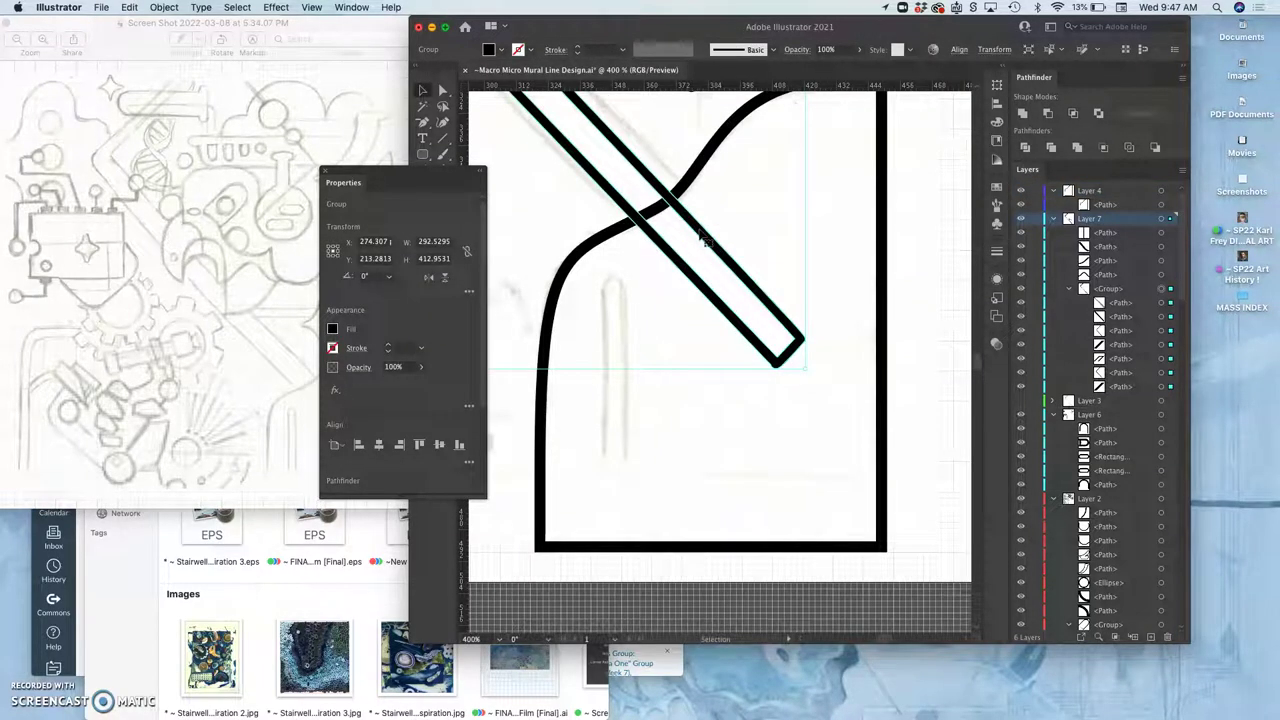
pyautogui.click(451, 177)
pyautogui.click(322, 178)
pyautogui.click(322, 176)
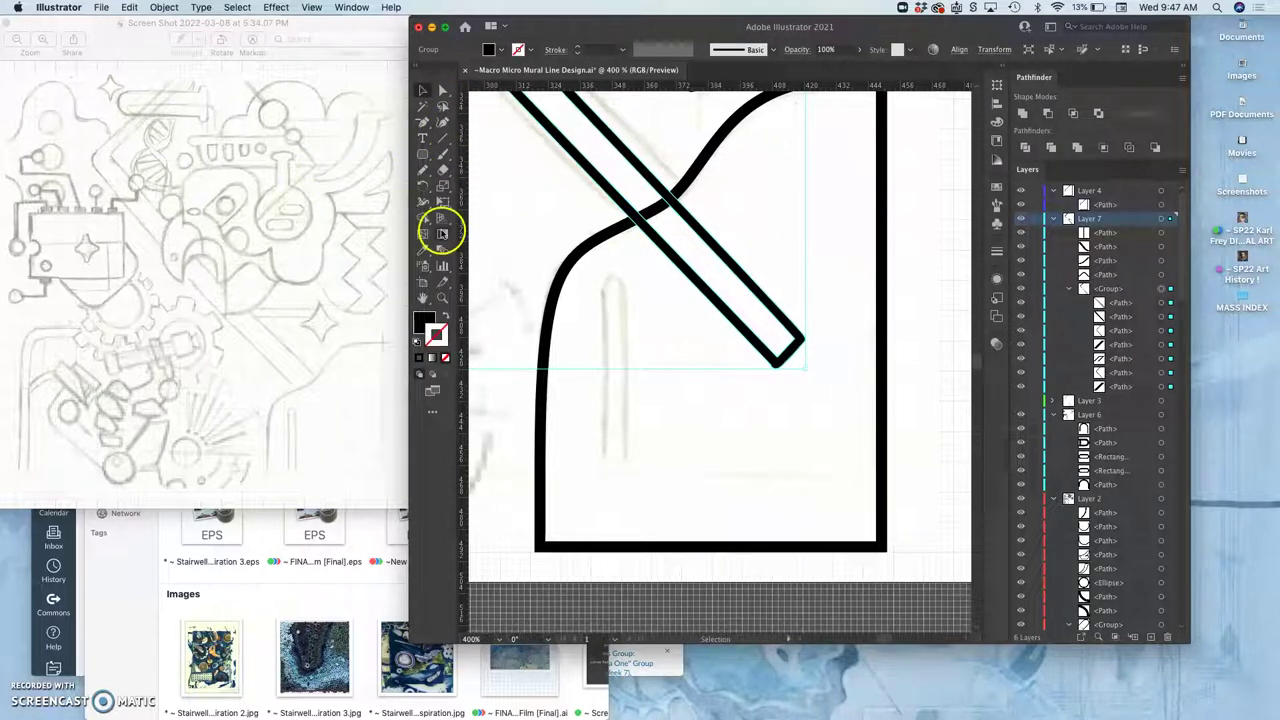
pyautogui.click(442, 170)
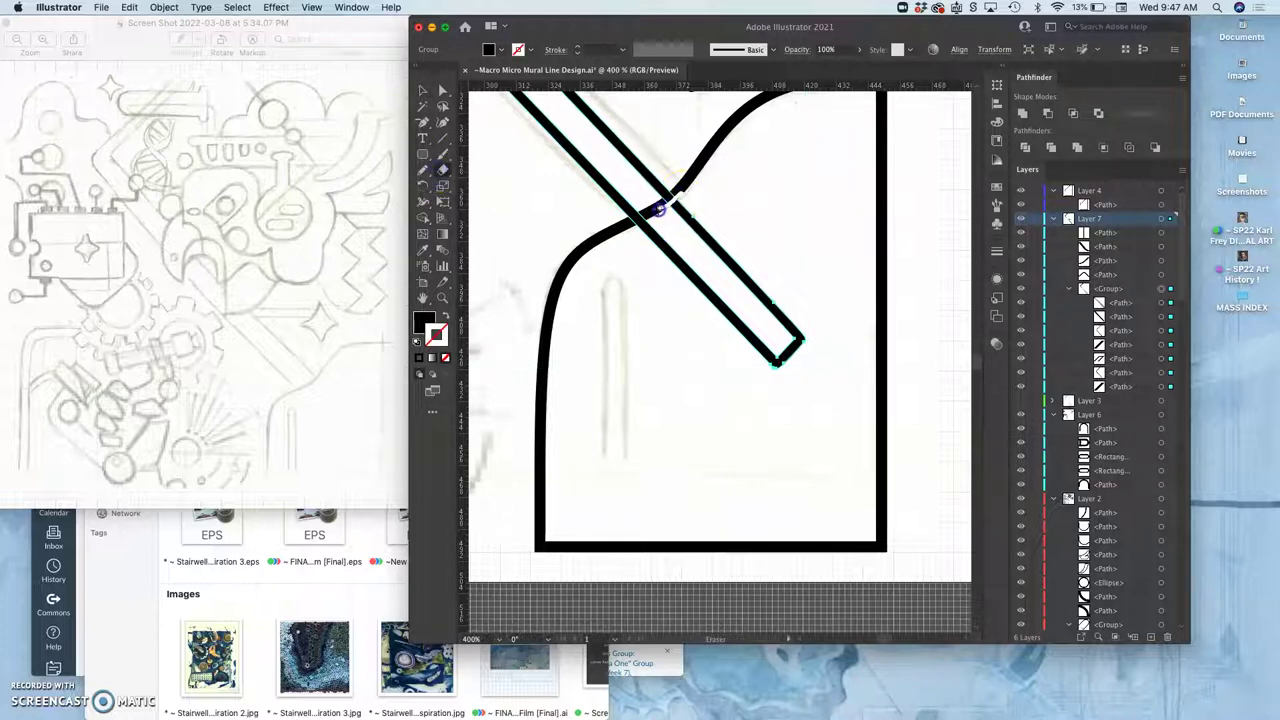
pyautogui.moveTo(634, 220); pyautogui.dragTo(636, 215)
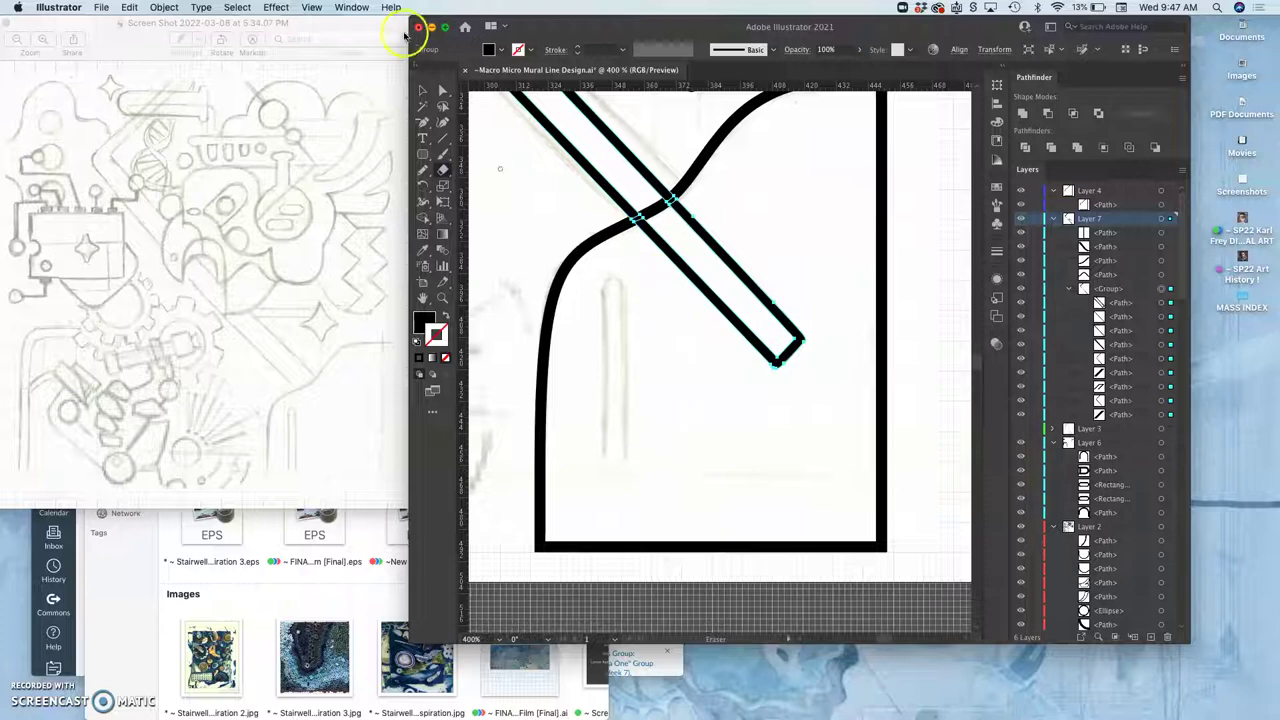
# Step: Delete the leftover diagonal bar piece inside the curved shape using Direct Selection
pyautogui.click(421, 90)
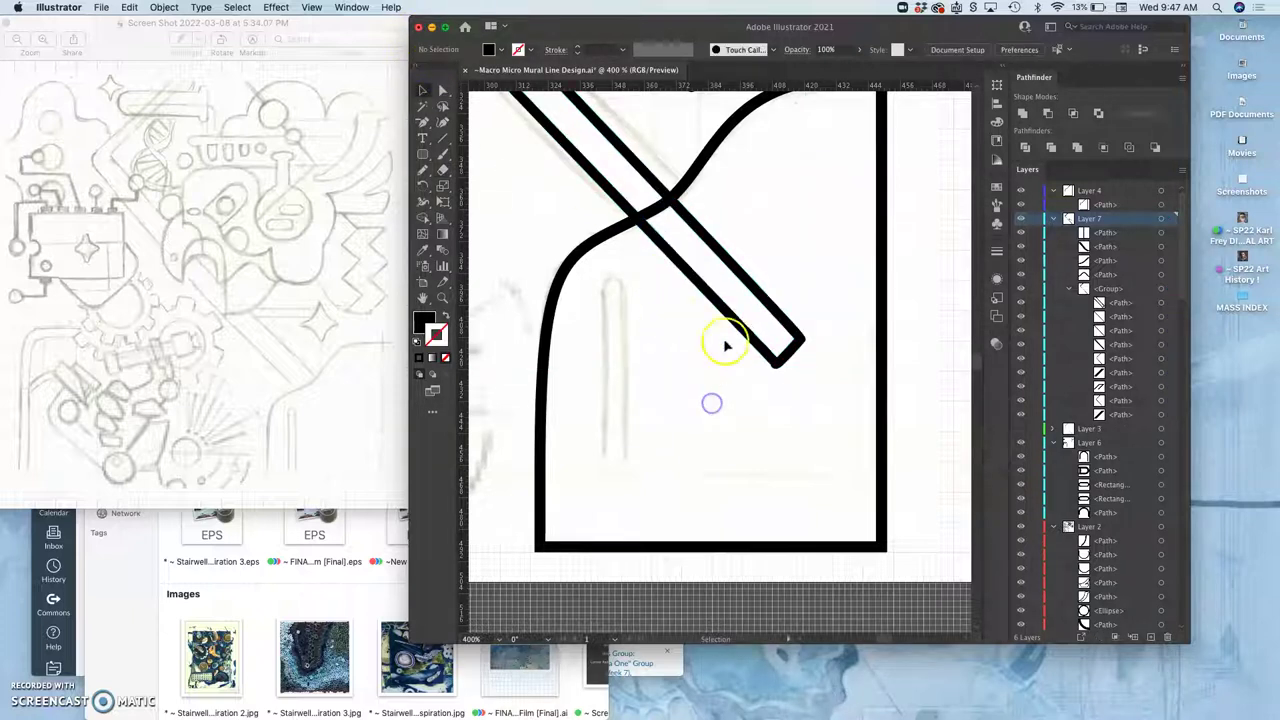
pyautogui.click(710, 403)
pyautogui.click(737, 325)
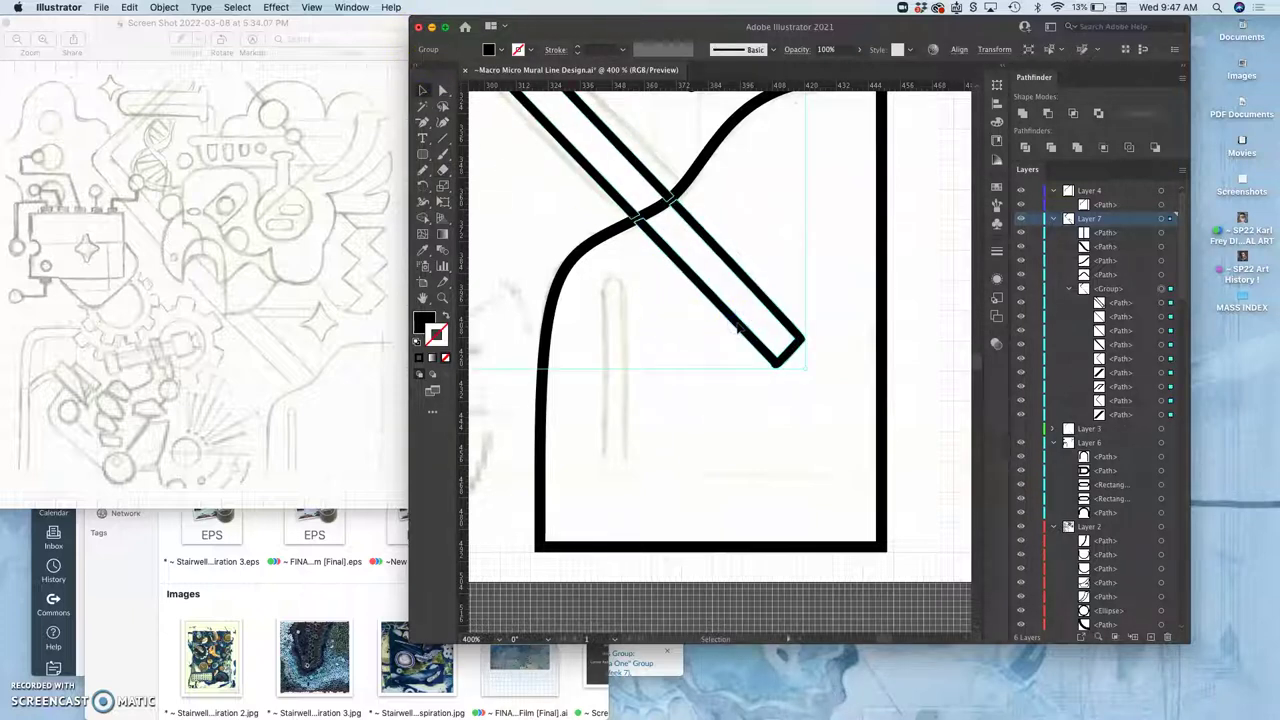
pyautogui.click(443, 90)
pyautogui.click(726, 407)
pyautogui.click(778, 315)
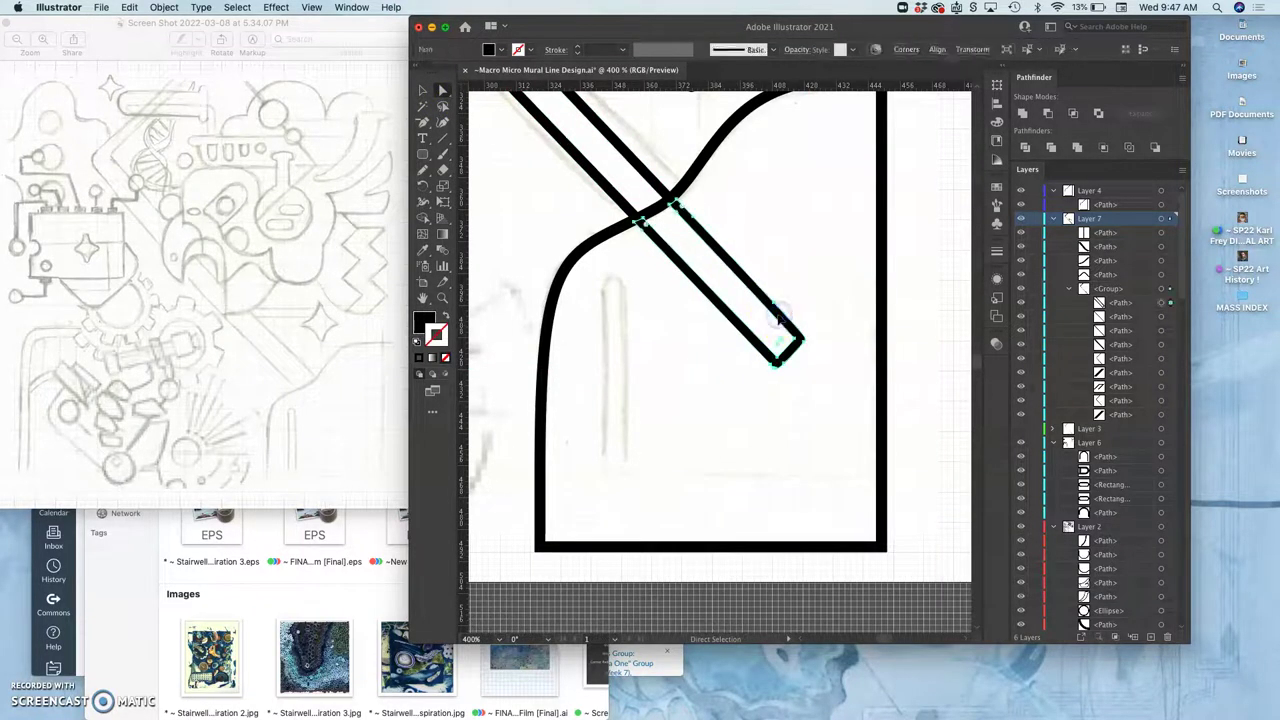
pyautogui.press('Delete')
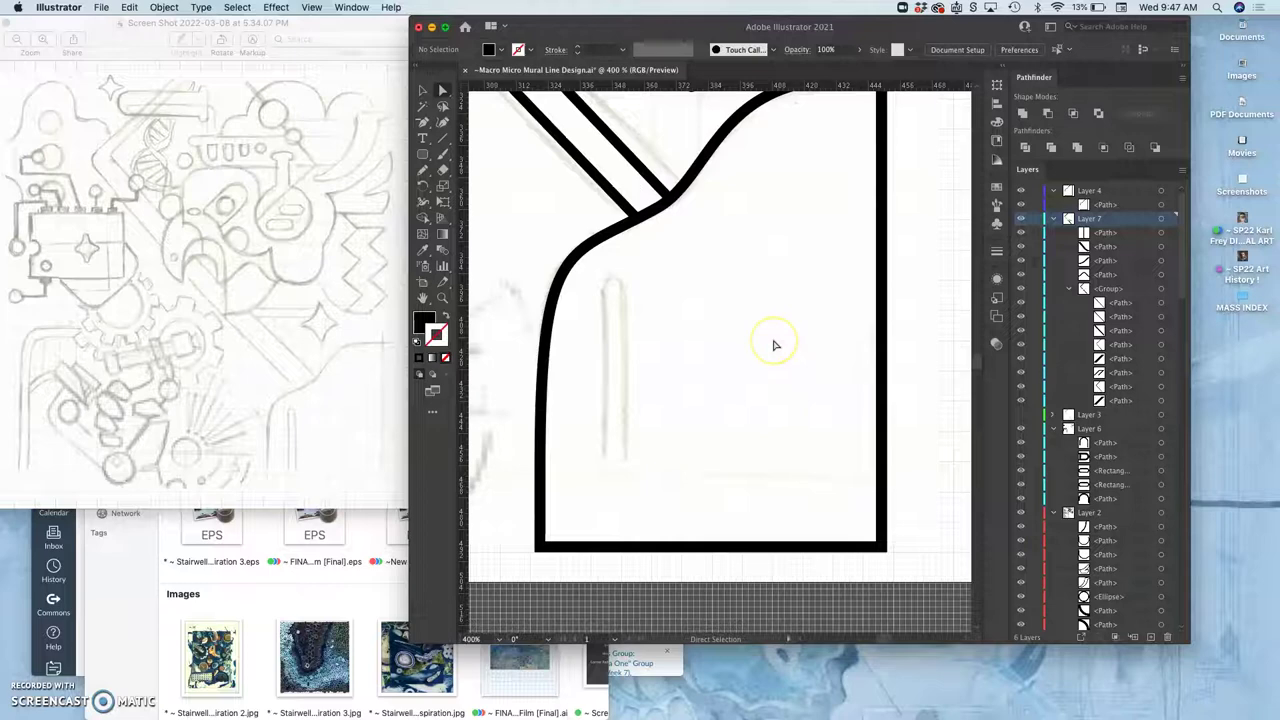
pyautogui.press('super+minus')
pyautogui.press('super+minus')
pyautogui.press('super+minus')
pyautogui.press('super+minus')
pyautogui.press('super+minus')
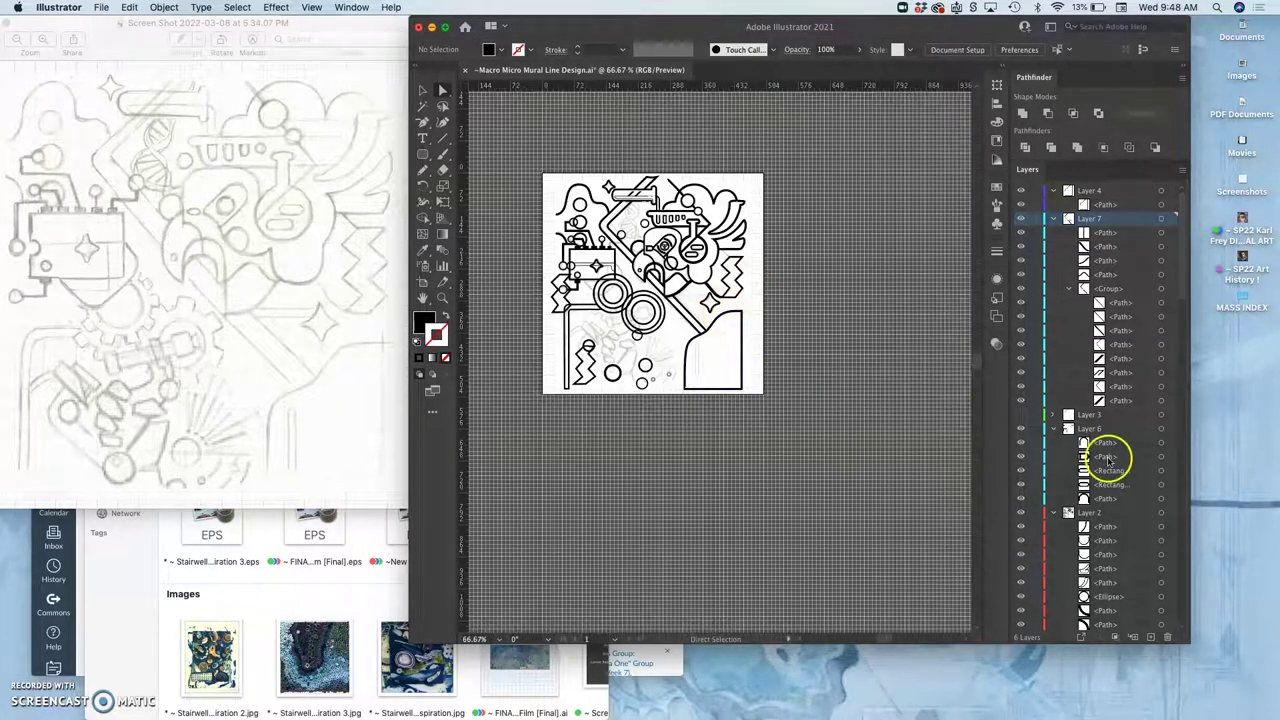
# Step: Zoom in and scroll down and right until the large rounded box's bottom is visible
pyautogui.scroll(-10, 1108, 455)
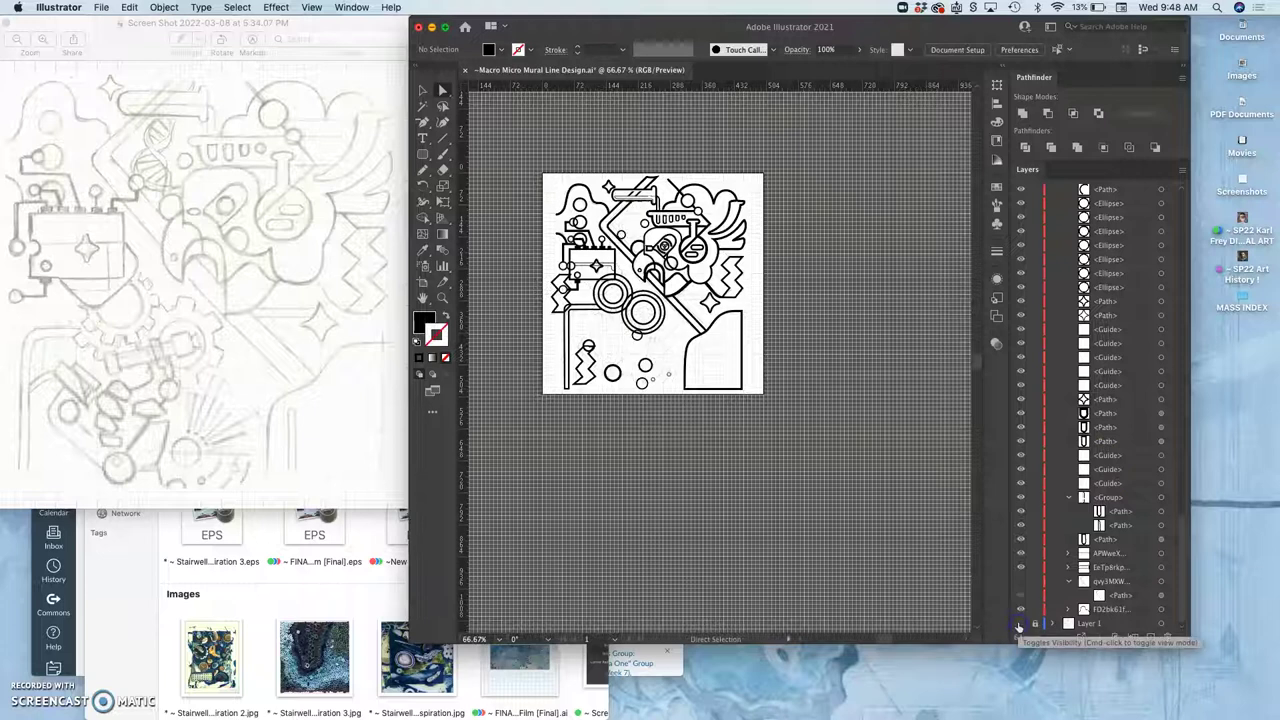
pyautogui.press('super+equal')
pyautogui.press('super+equal')
pyautogui.press('super+equal')
pyautogui.press('super+equal')
pyautogui.press('super+equal')
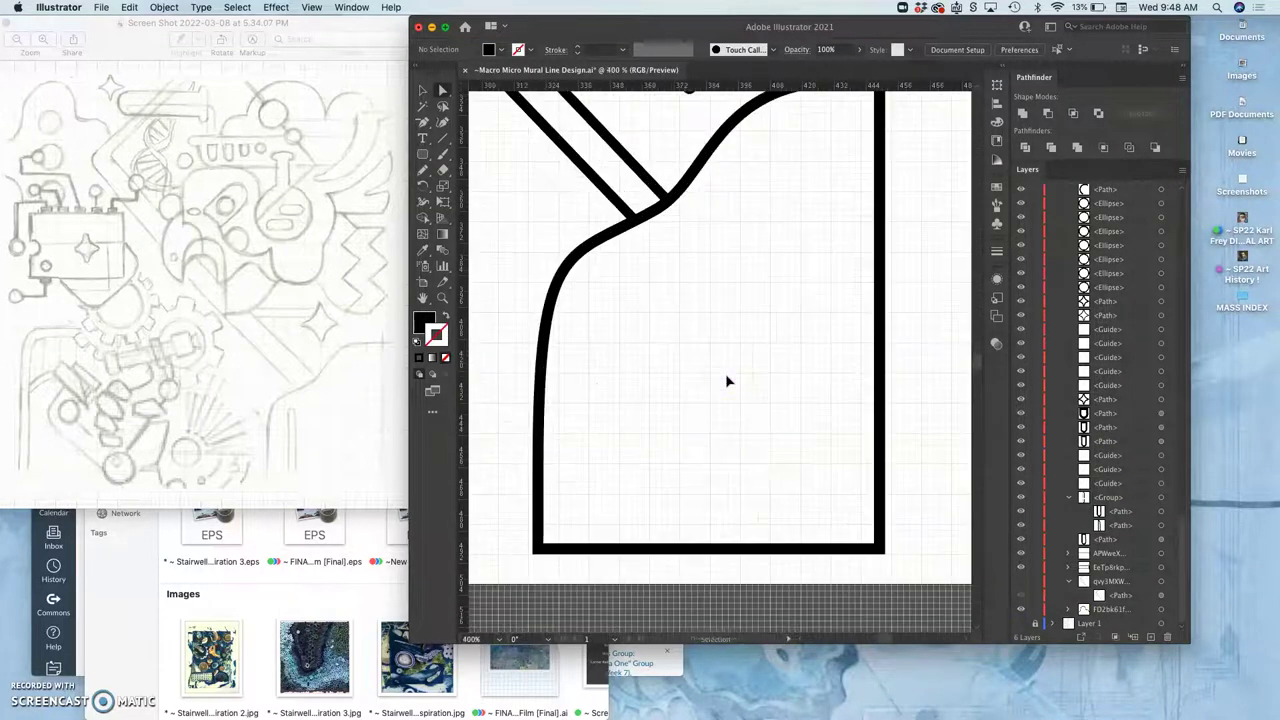
pyautogui.scroll(5, 669, 311)
pyautogui.hscroll(-3, 669, 311)
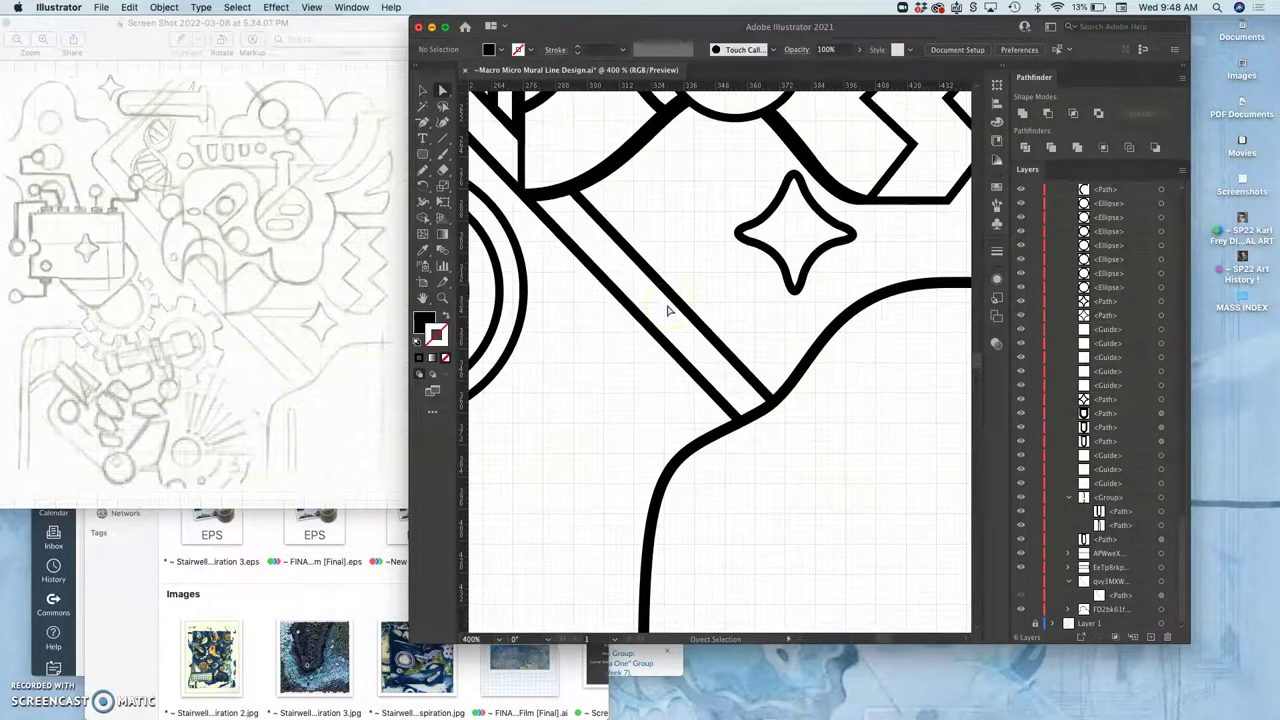
pyautogui.scroll(10, 669, 311)
pyautogui.hscroll(-10, 669, 311)
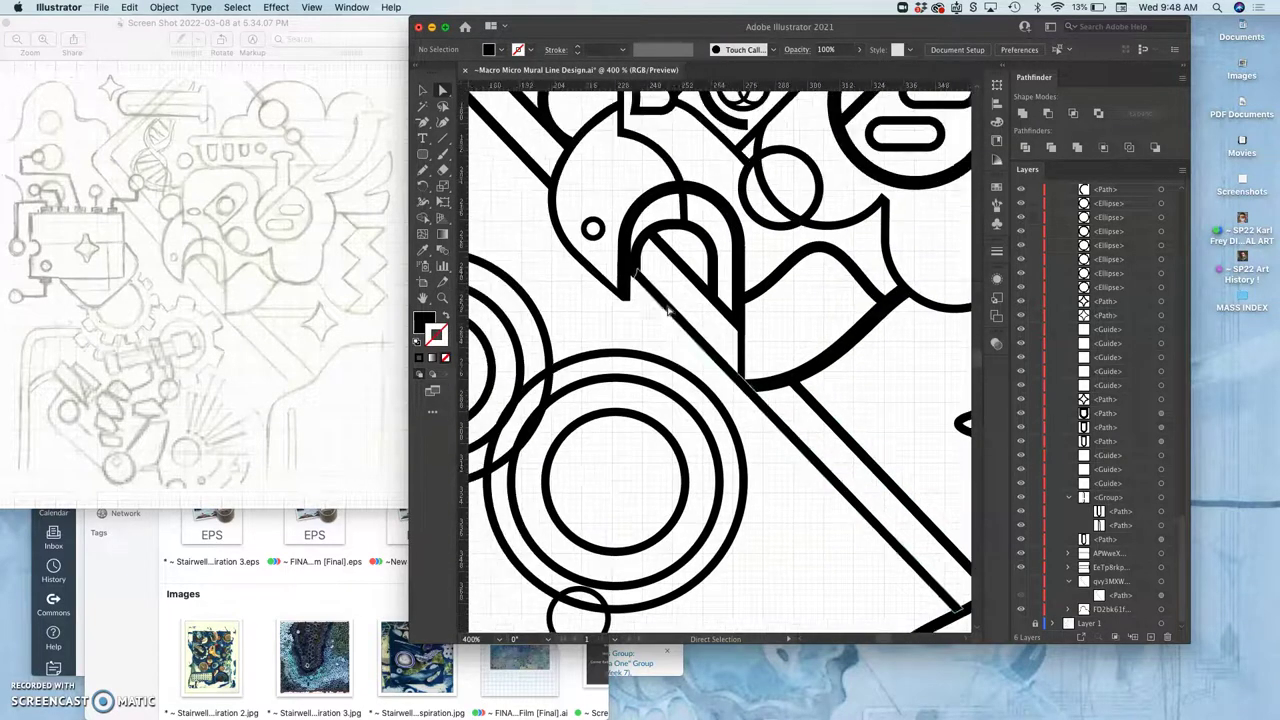
pyautogui.scroll(10, 669, 311)
pyautogui.hscroll(-3, 669, 311)
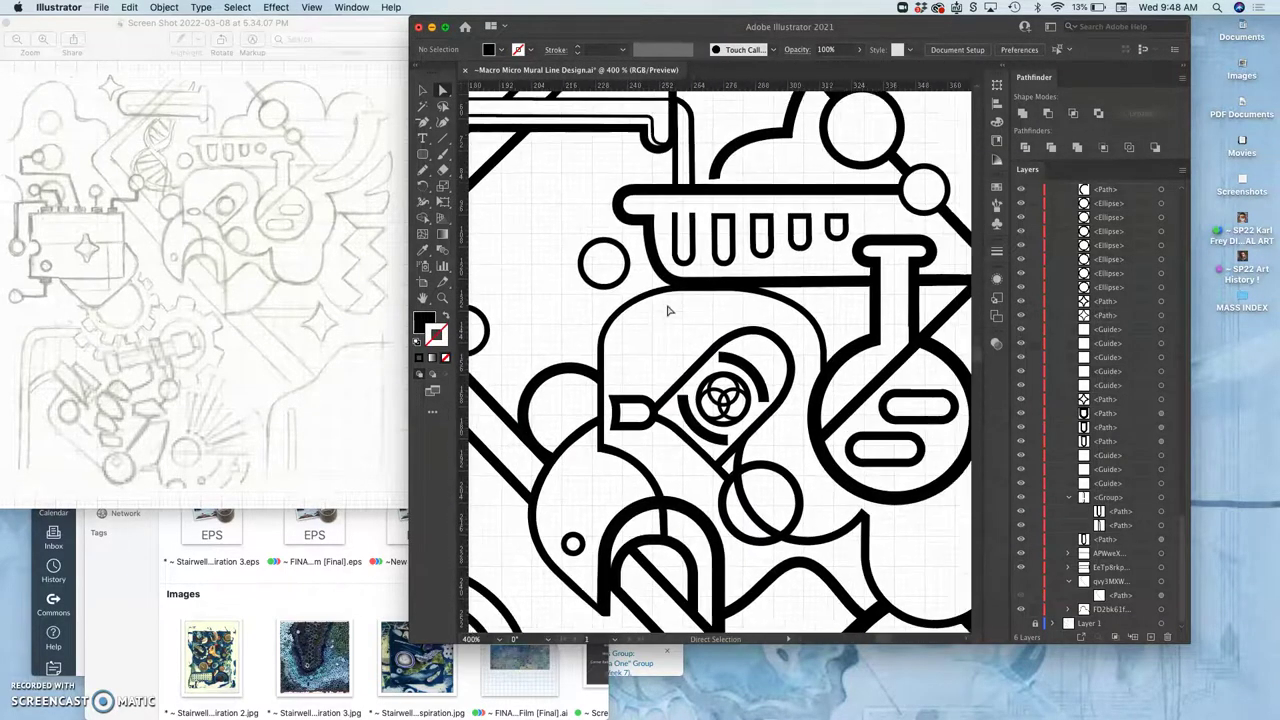
pyautogui.scroll(-2, 669, 311)
pyautogui.hscroll(4, 669, 311)
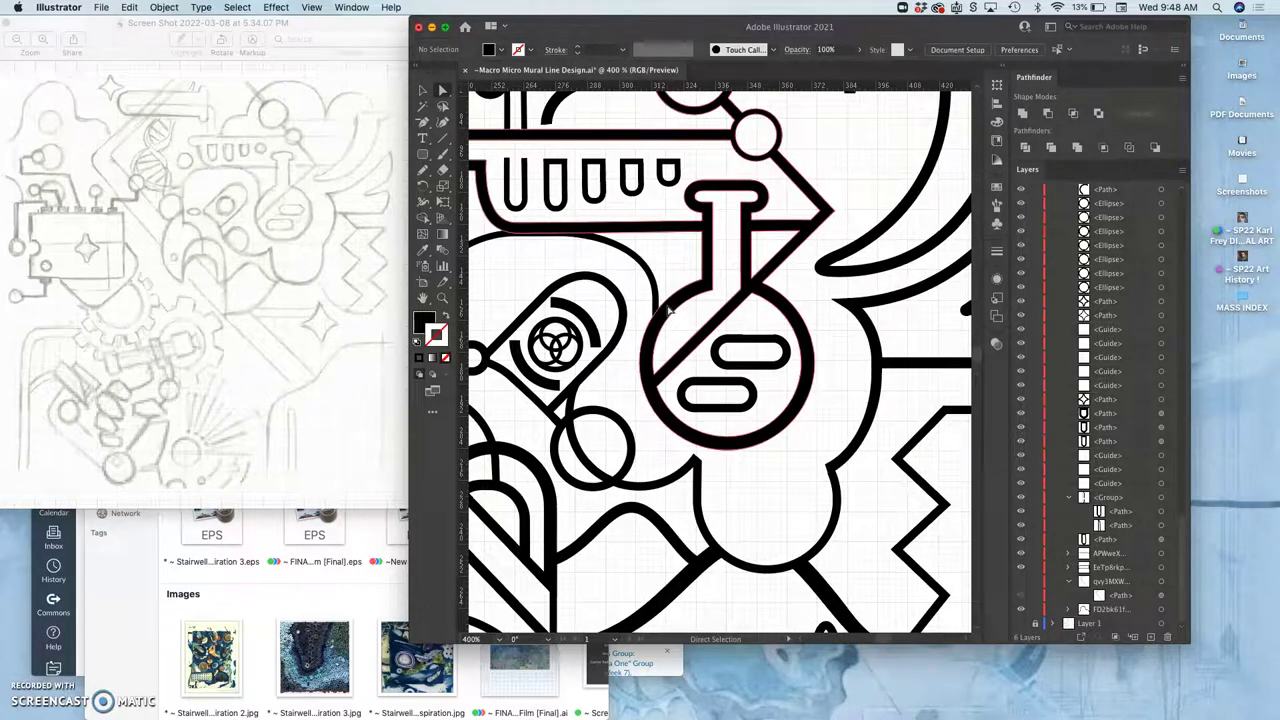
pyautogui.scroll(-10, 669, 311)
pyautogui.hscroll(5, 669, 311)
pyautogui.scroll(-5, 680, 318)
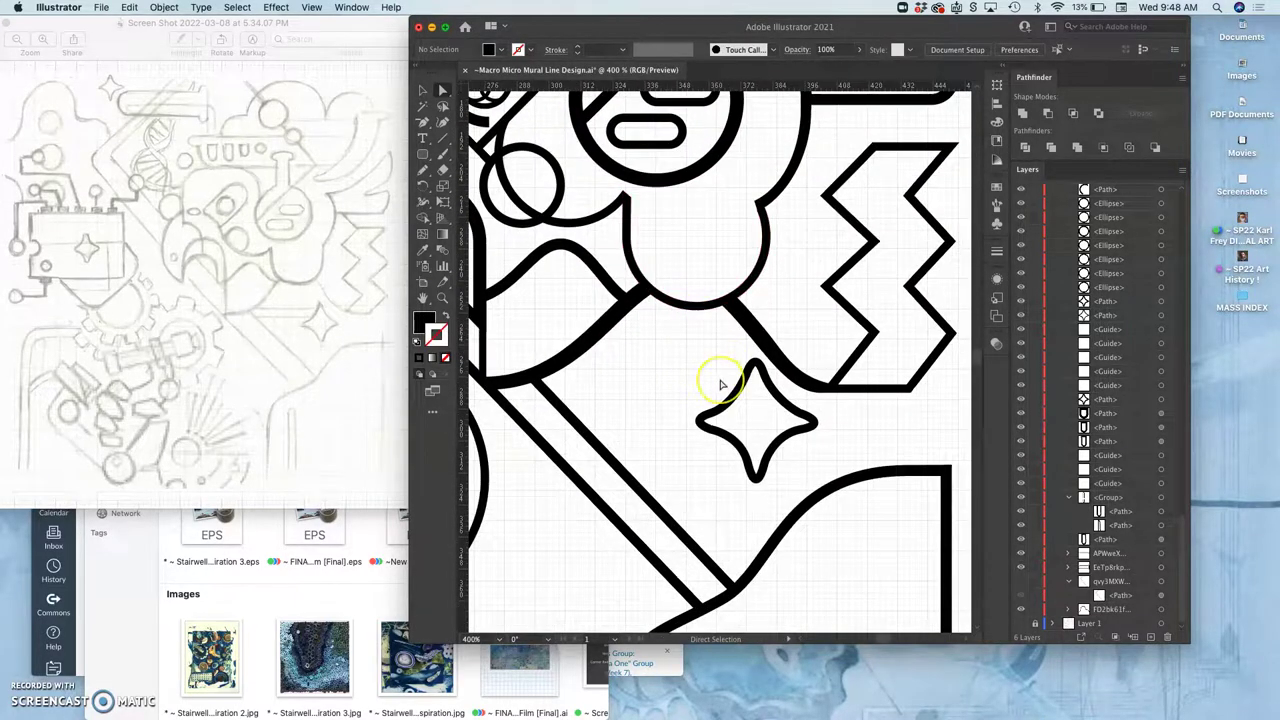
pyautogui.scroll(-10, 720, 384)
pyautogui.hscroll(2, 720, 384)
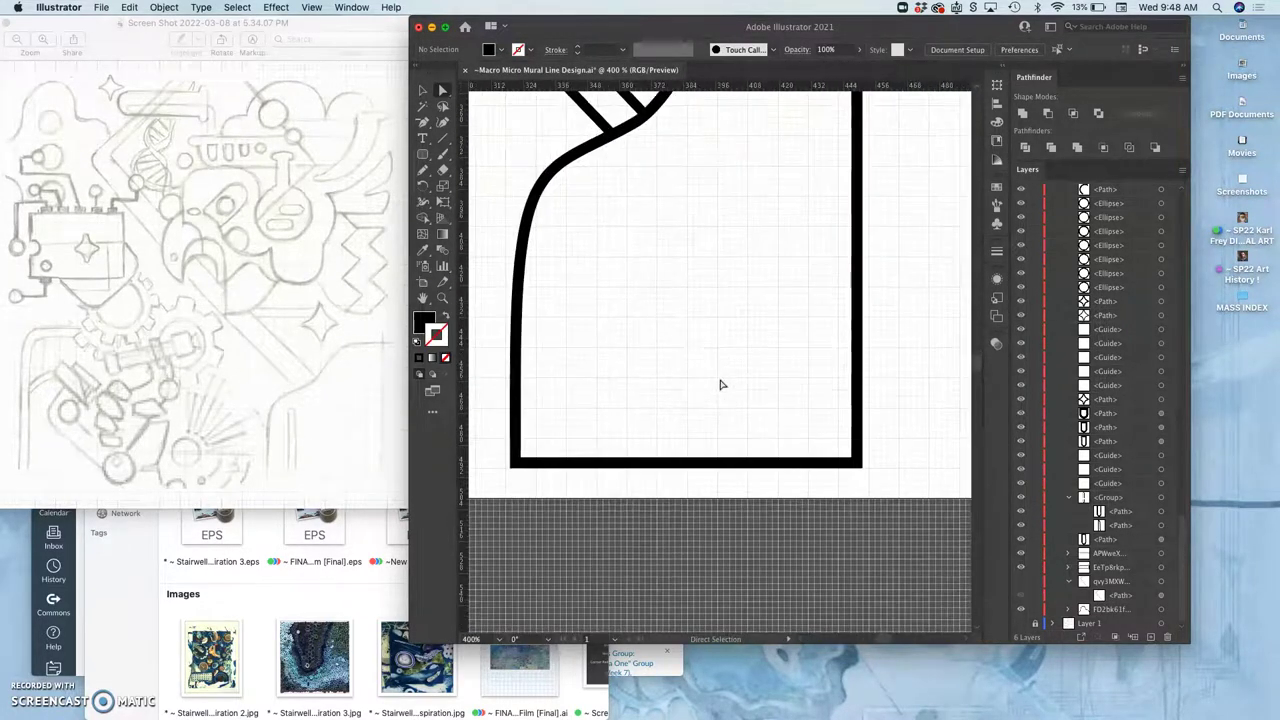
pyautogui.hscroll(-4, 720, 384)
pyautogui.scroll(-1, 720, 384)
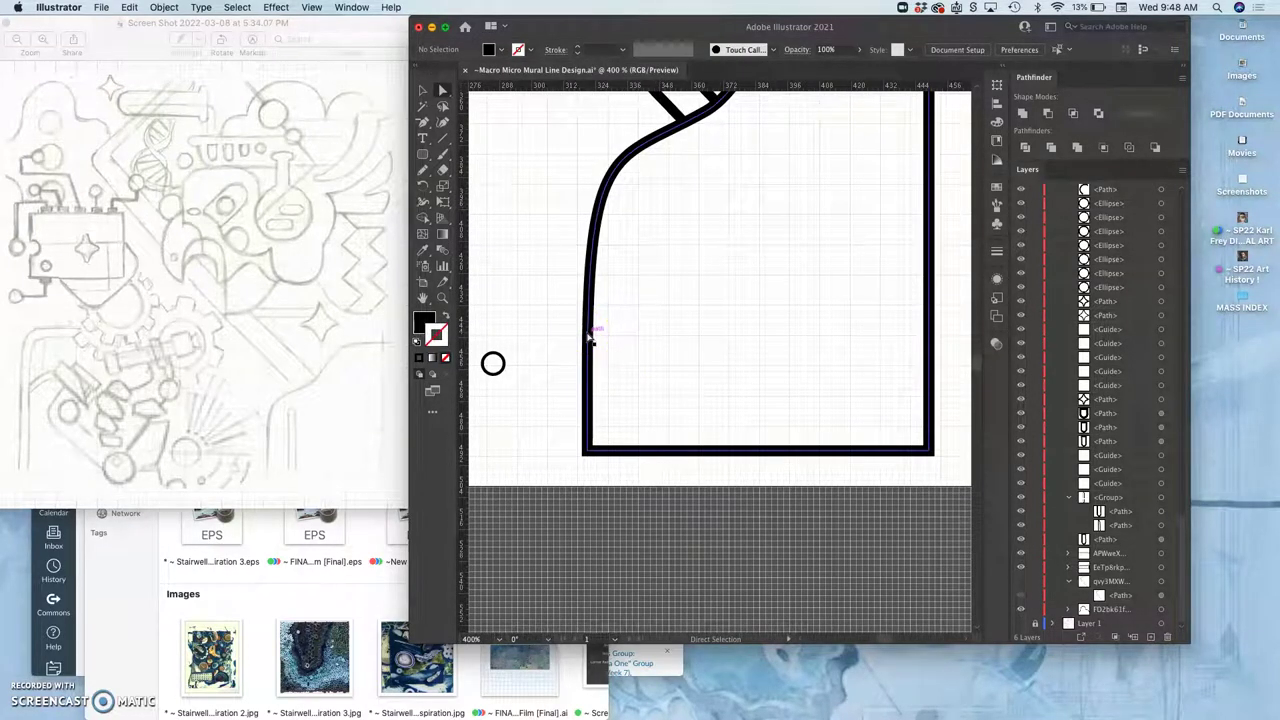
pyautogui.scroll(5, 689, 329)
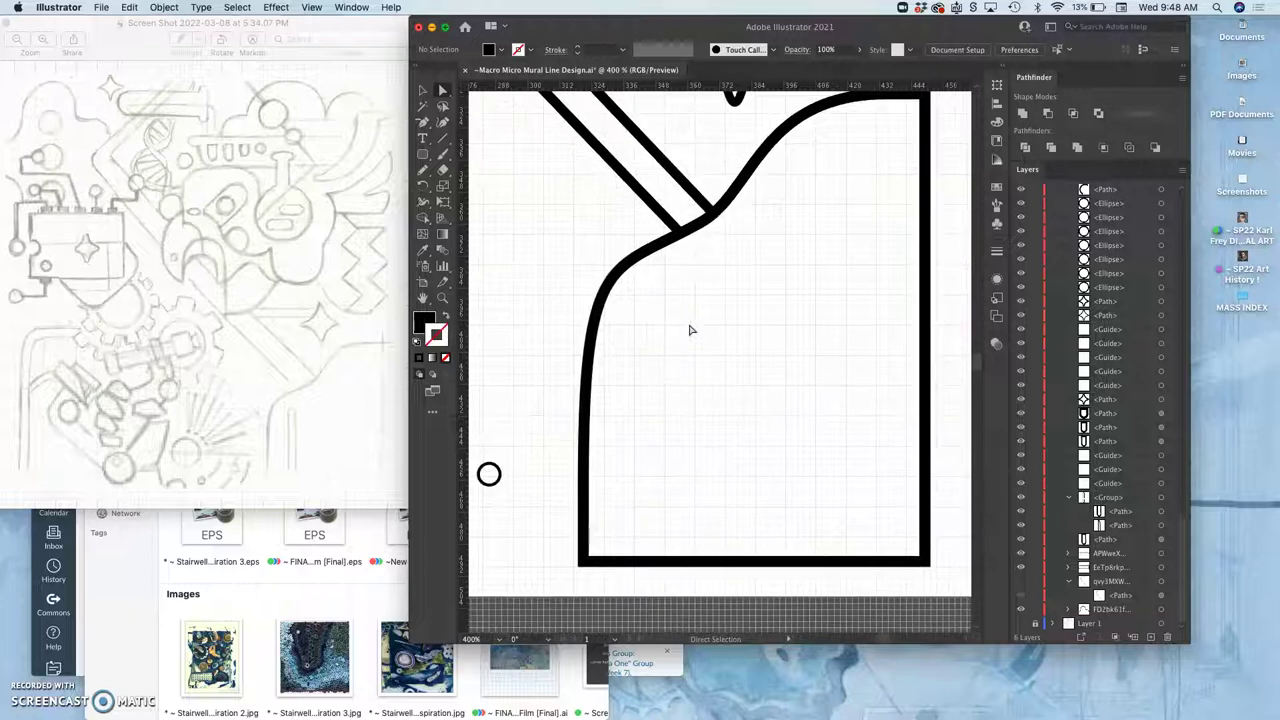
# Step: Apply Object > Path > Outline Stroke to the curved box, then deselect and switch to Direct Selection
pyautogui.click(587, 329)
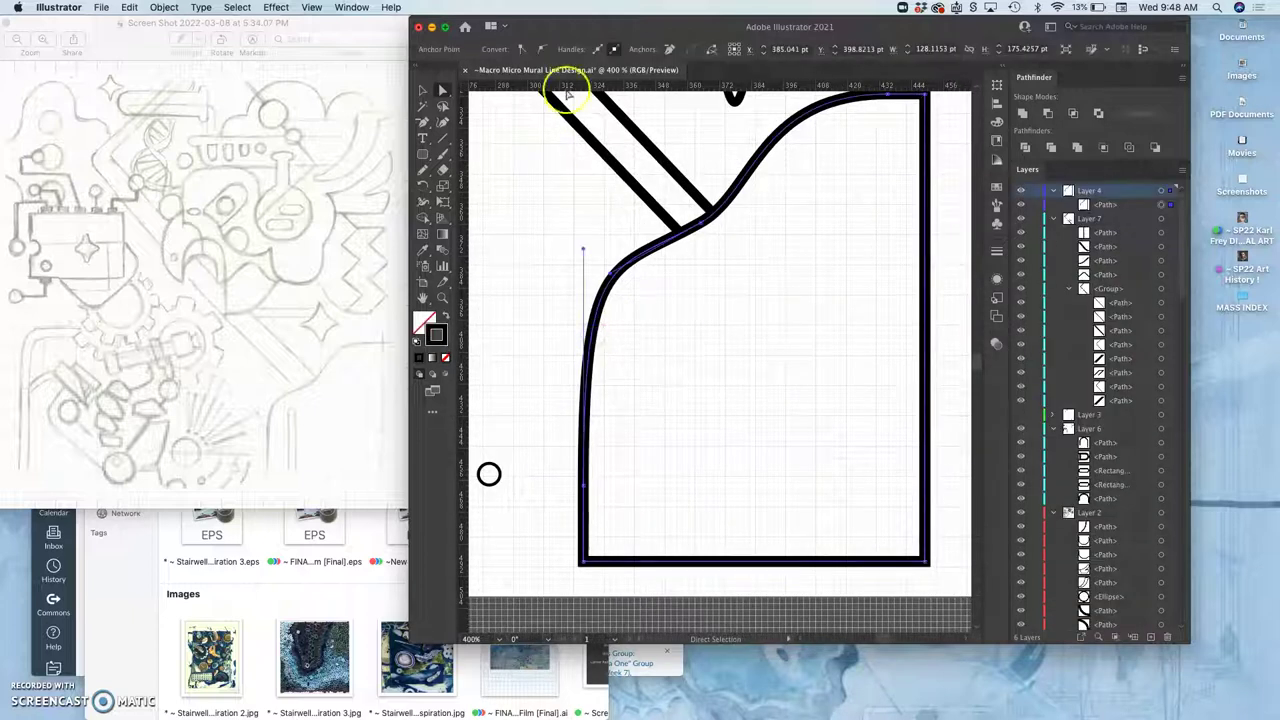
pyautogui.click(165, 8)
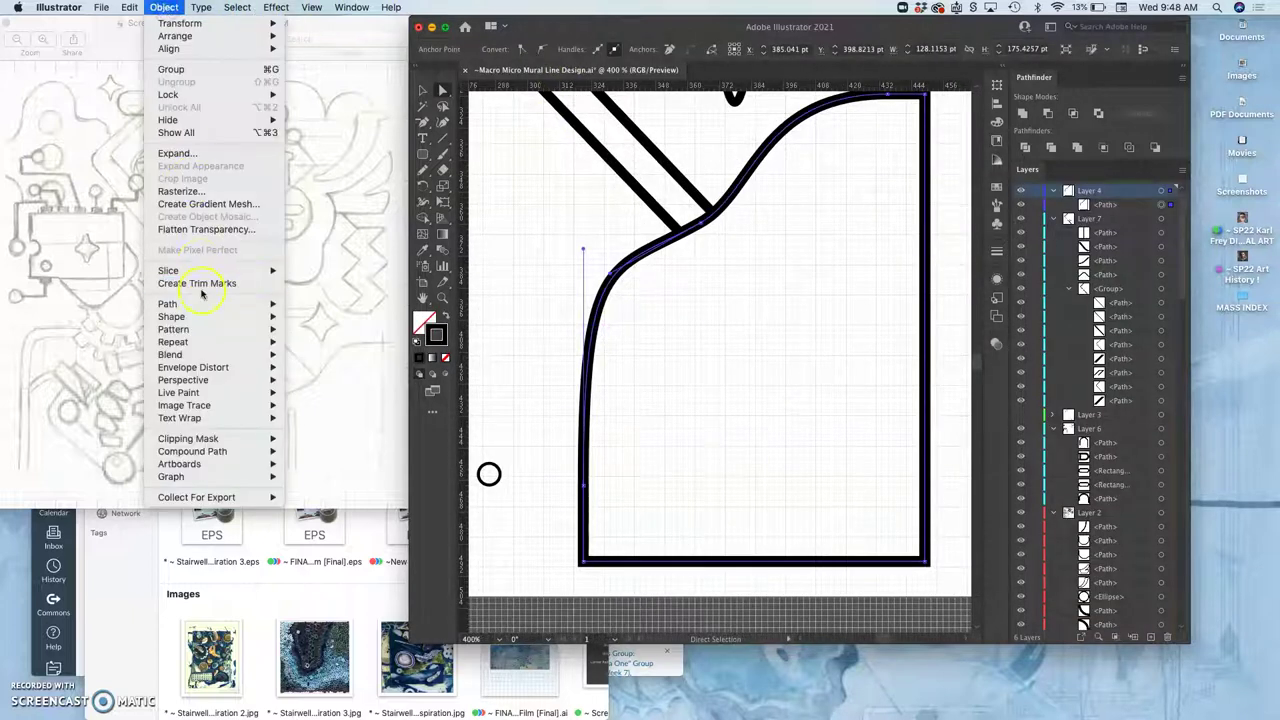
pyautogui.moveTo(212, 304)
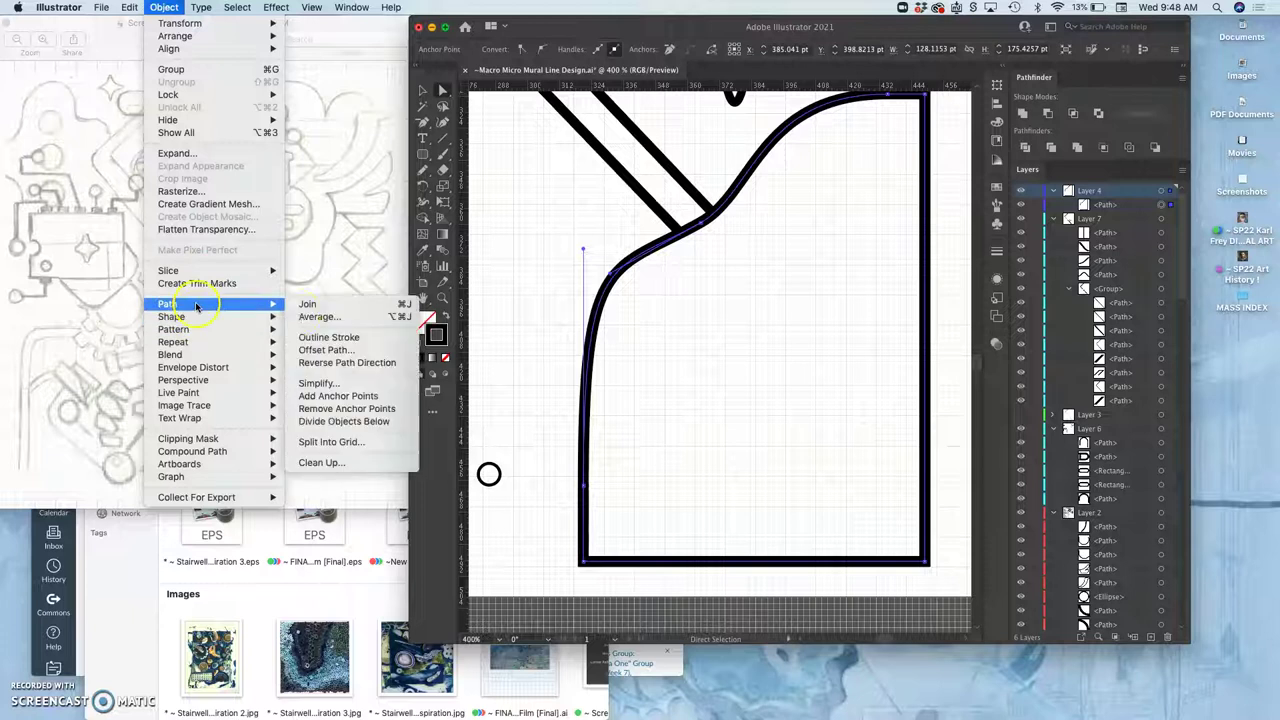
pyautogui.click(322, 342)
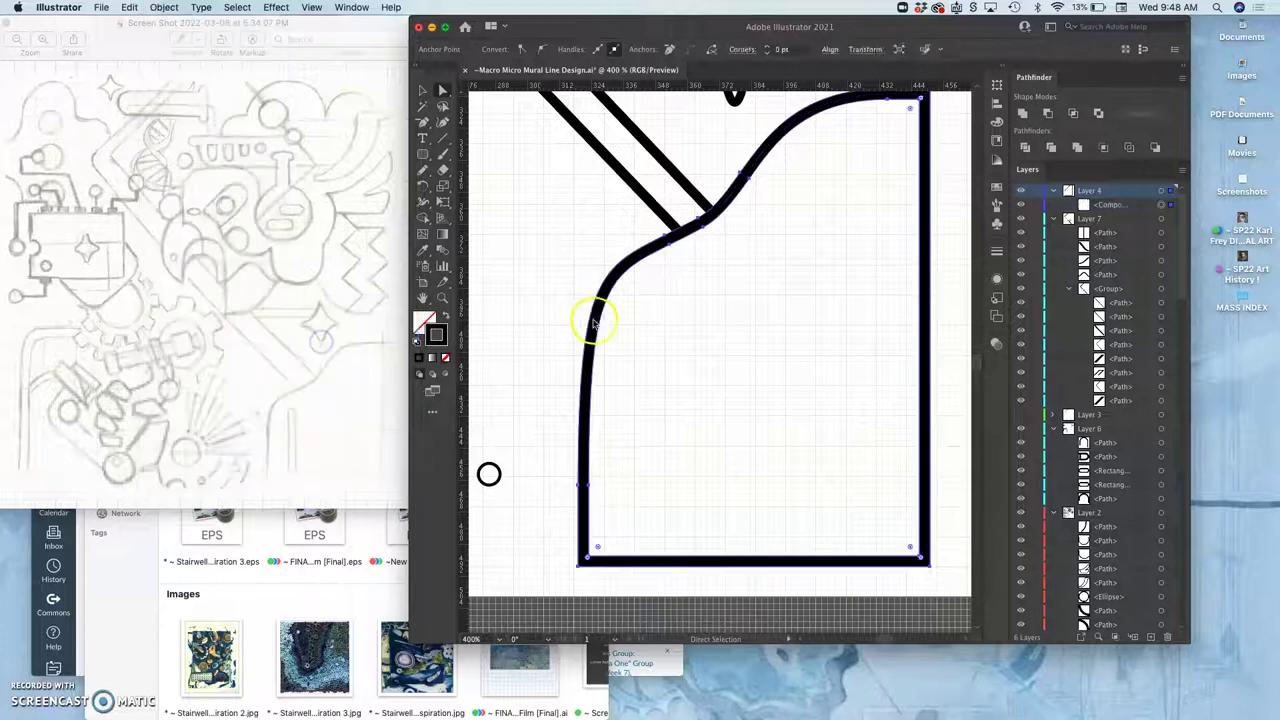
pyautogui.click(729, 349)
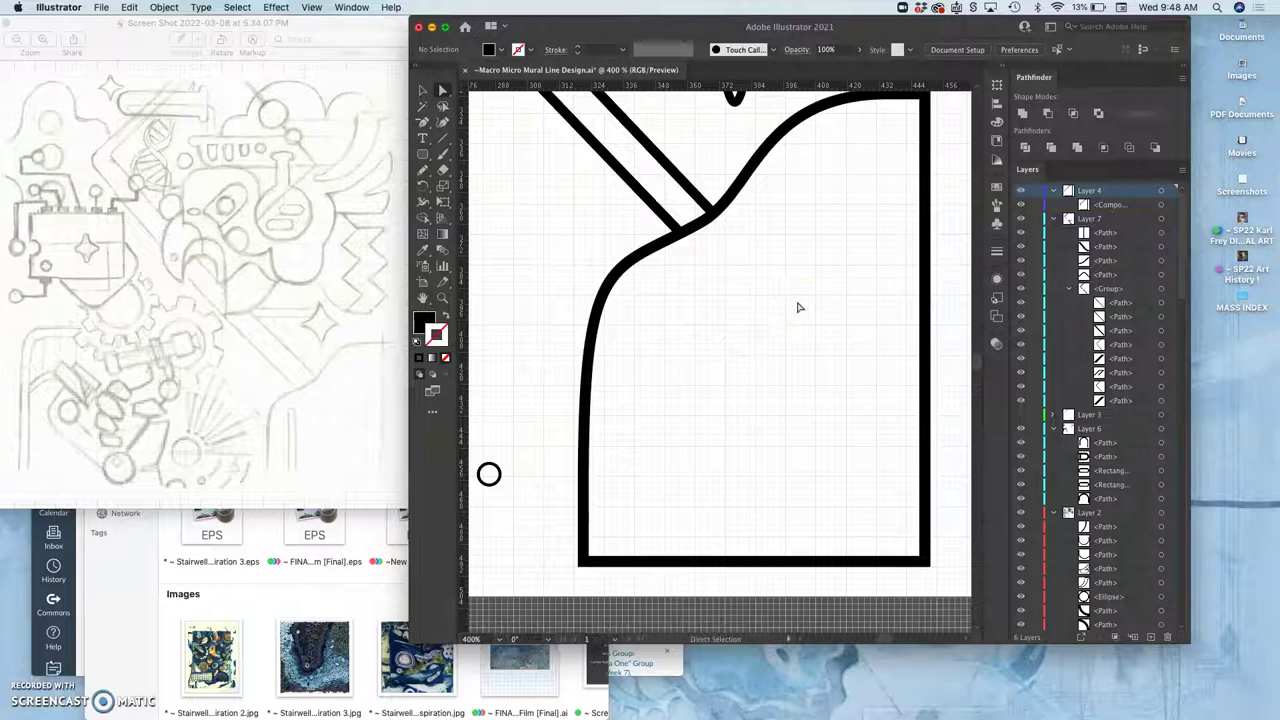
pyautogui.hscroll(-5, 781, 312)
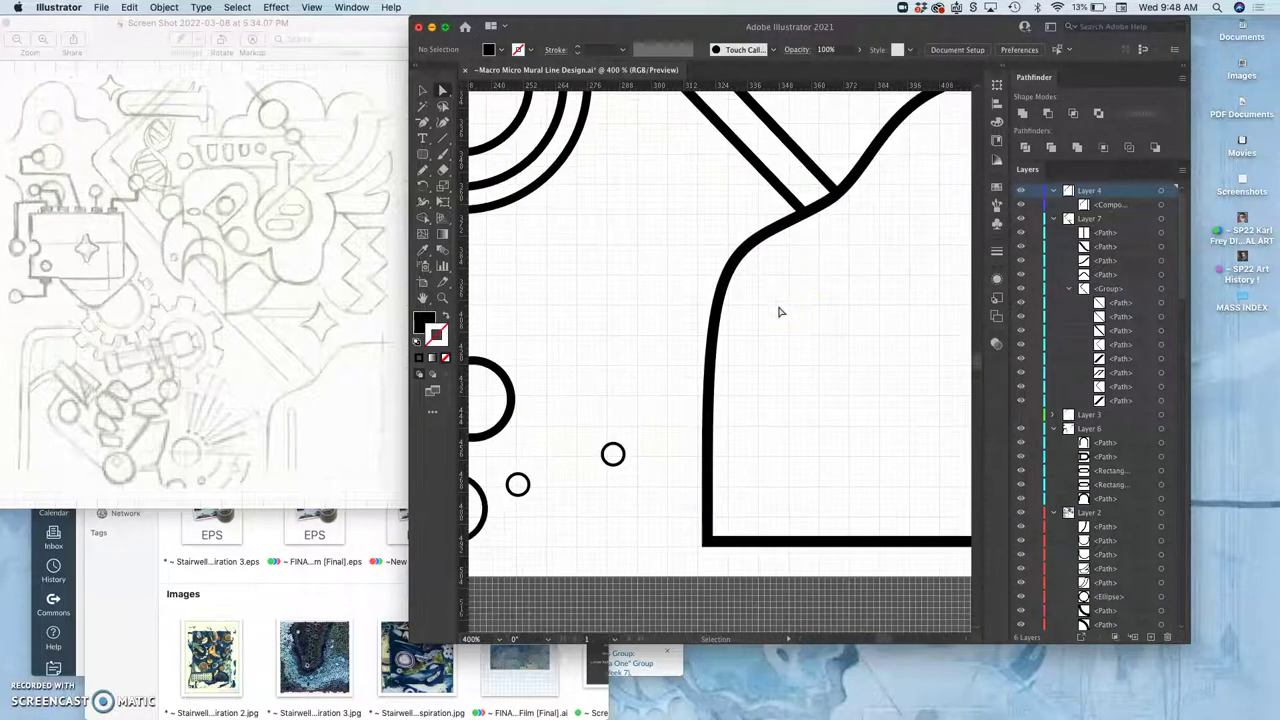
pyautogui.press('a')
pyautogui.click(831, 289)
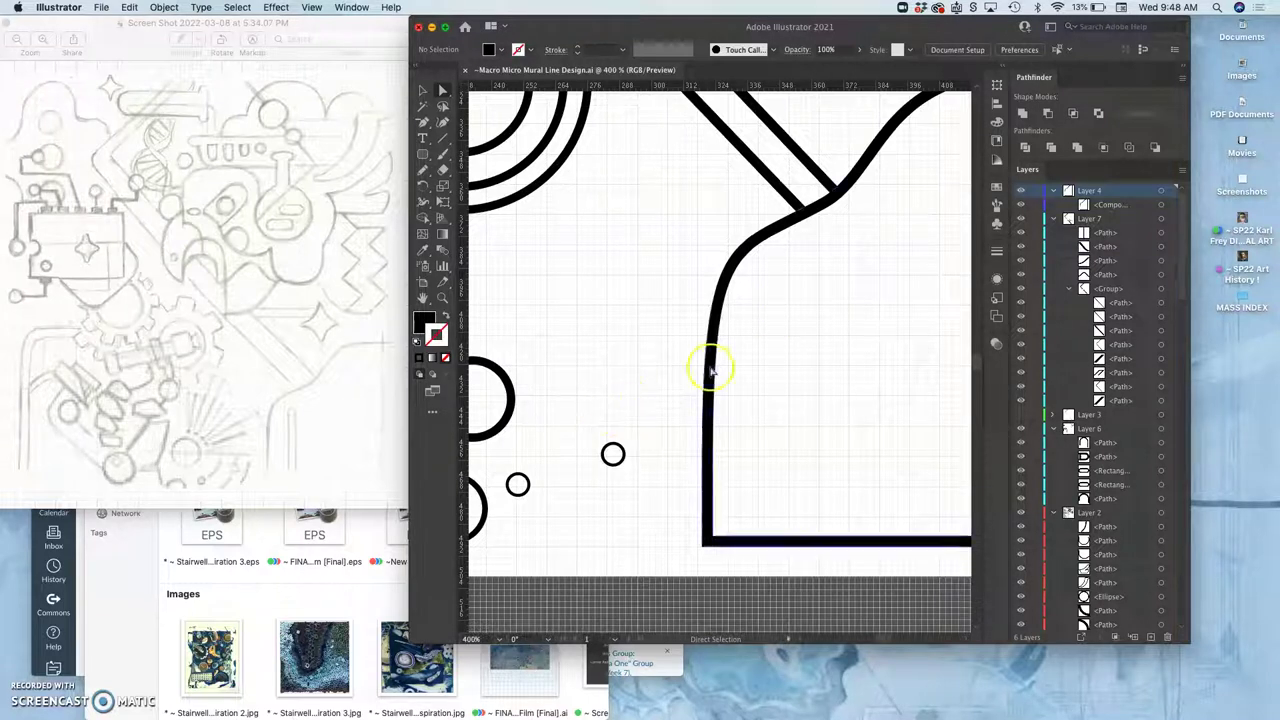
# Step: Open the vector logo .ai file from the course's Assignment #4 Vector Logo folder
pyautogui.click(1242, 218)
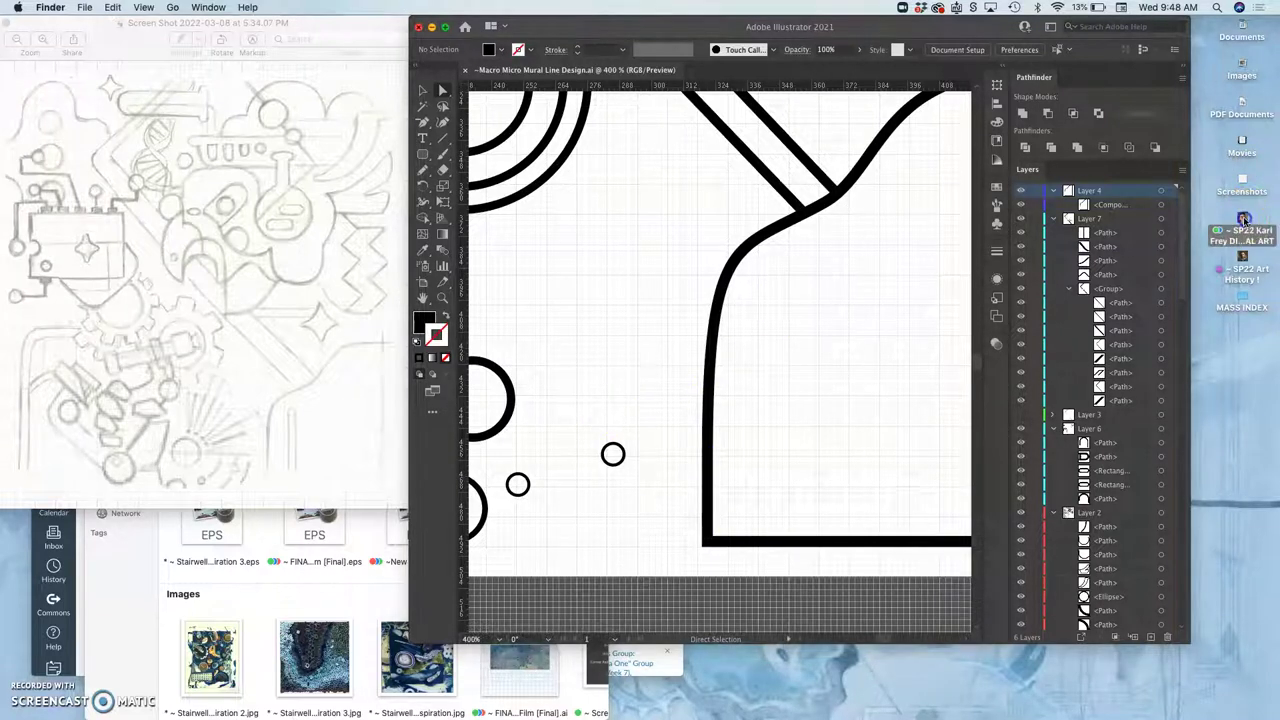
pyautogui.doubleClick(1242, 218)
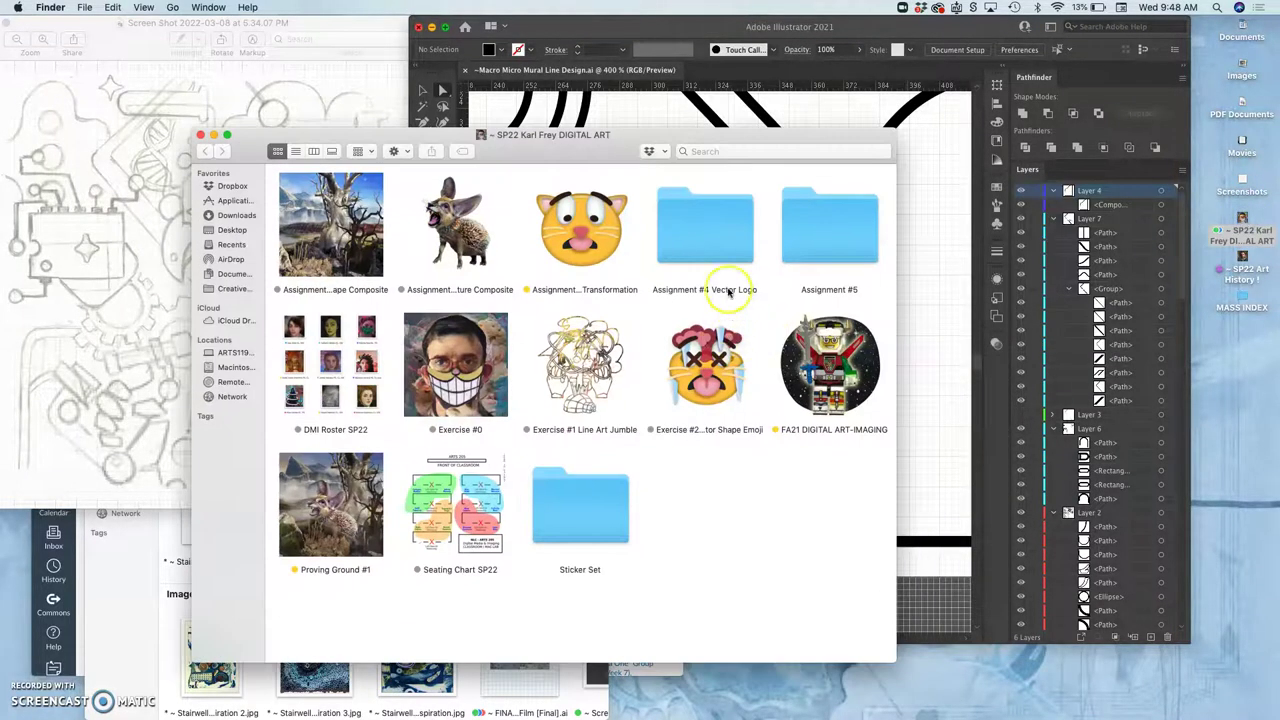
pyautogui.doubleClick(709, 240)
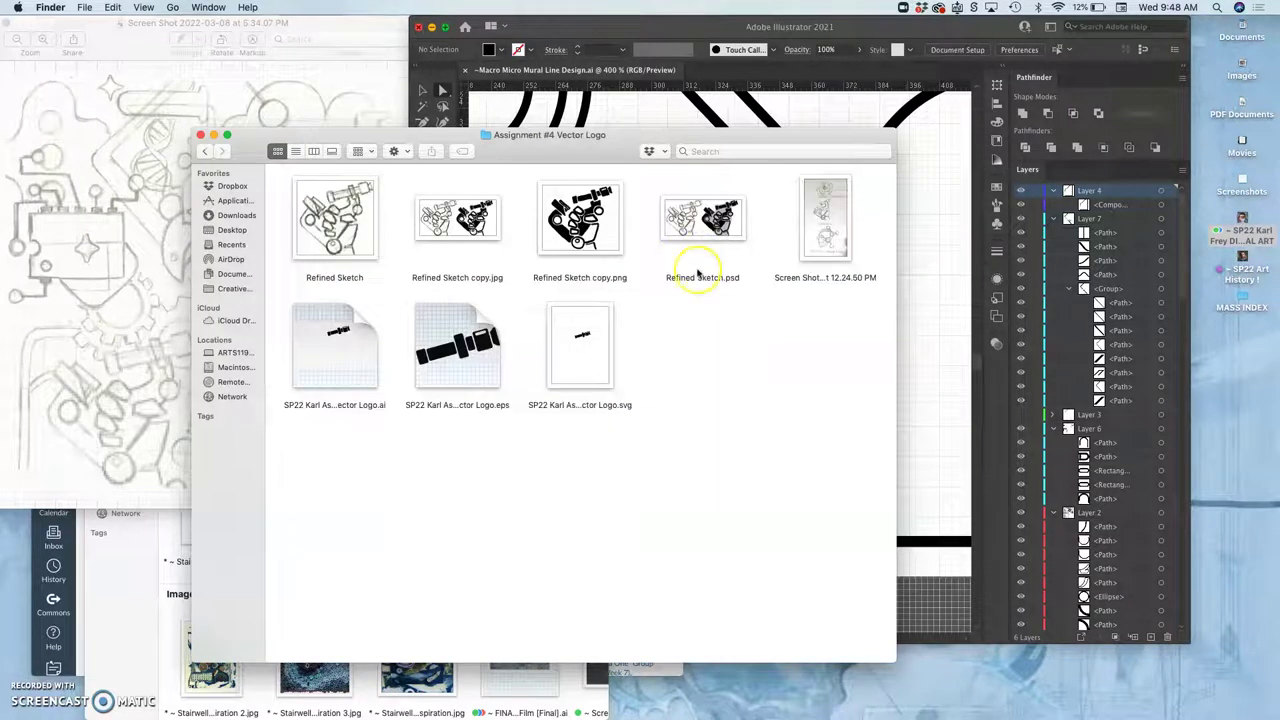
pyautogui.doubleClick(356, 372)
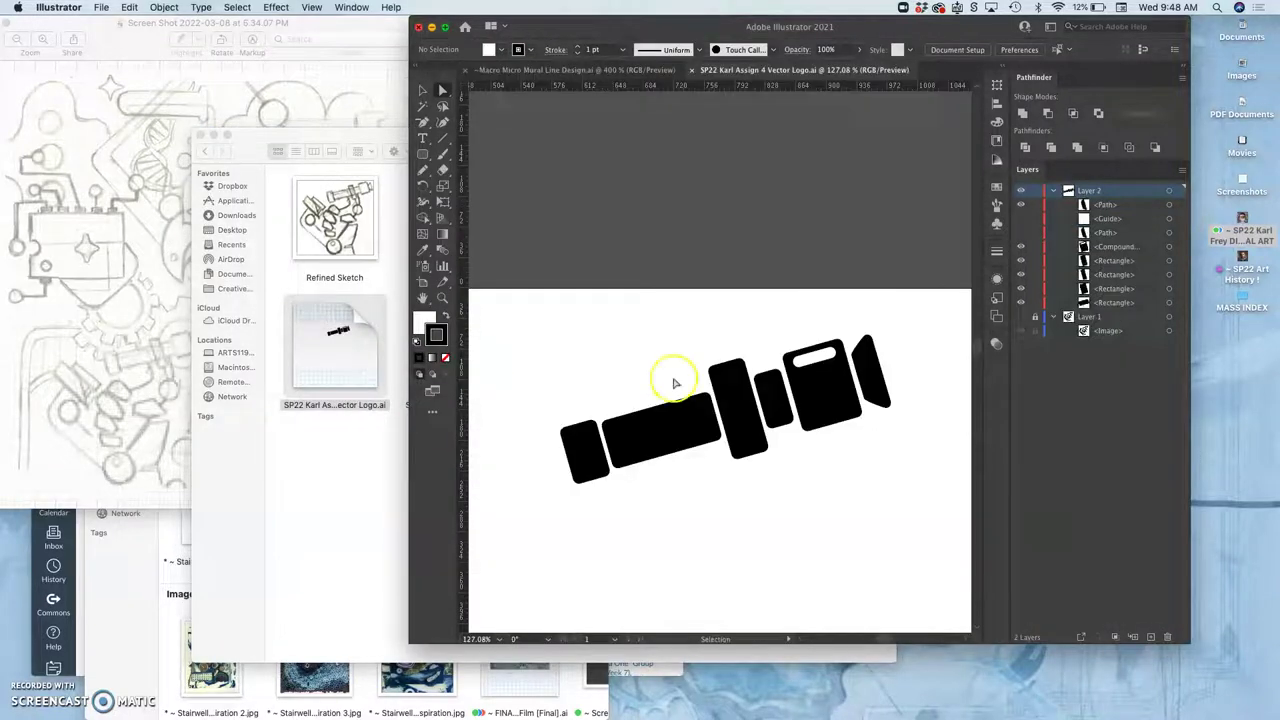
pyautogui.click(1020, 319)
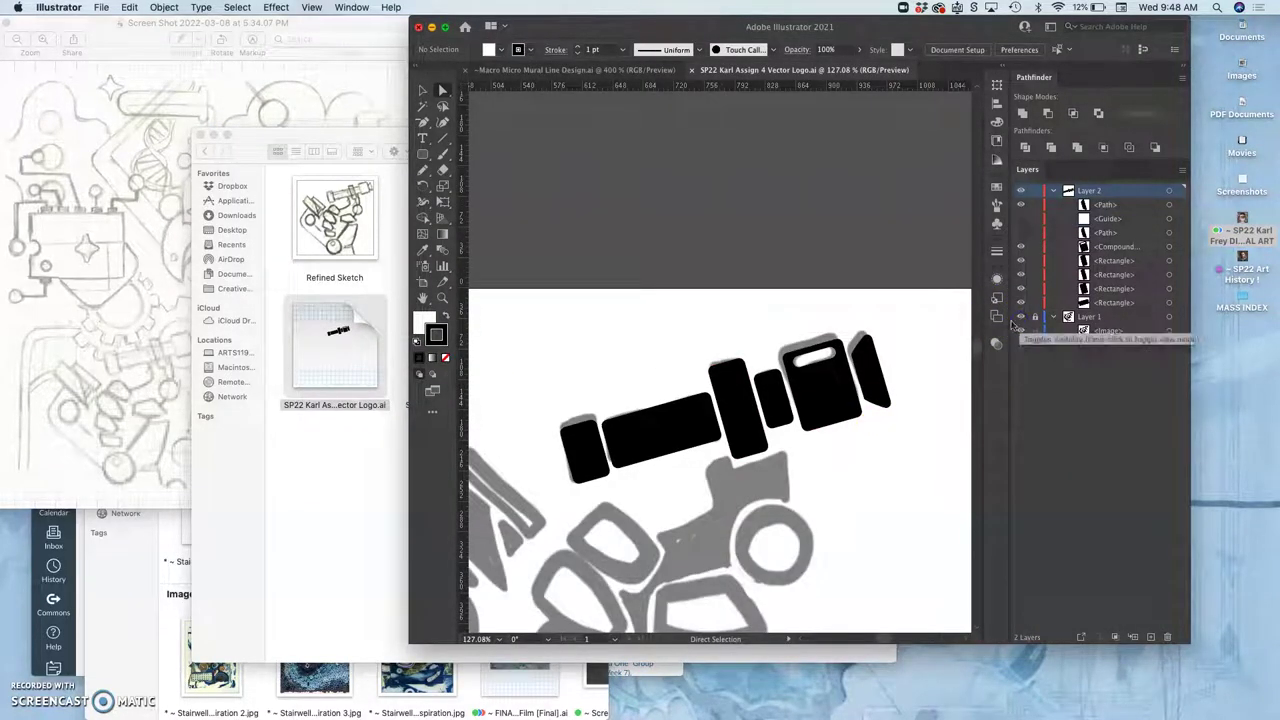
pyautogui.press('super+minus')
pyautogui.press('super+minus')
pyautogui.press('super+minus')
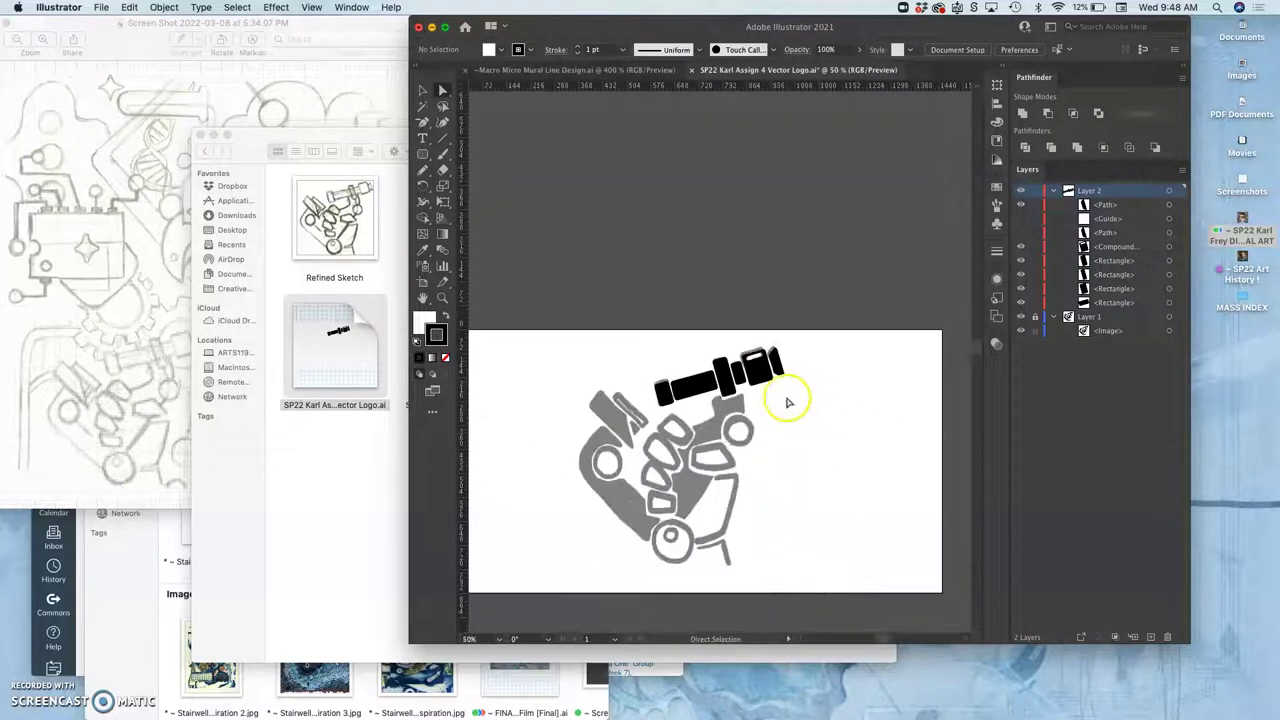
pyautogui.click(1020, 318)
pyautogui.press('super+plus')
pyautogui.press('super+plus')
pyautogui.press('super+plus')
pyautogui.press('super+plus')
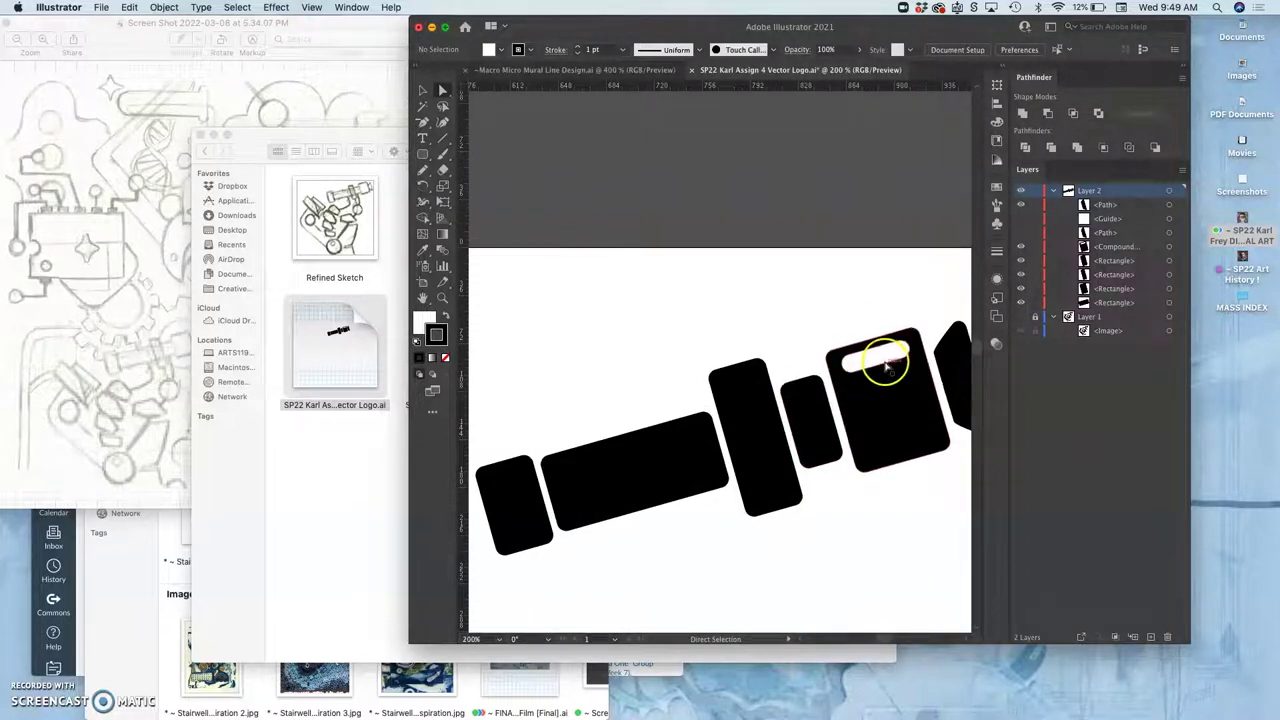
pyautogui.moveTo(883, 392); pyautogui.dragTo(694, 186)
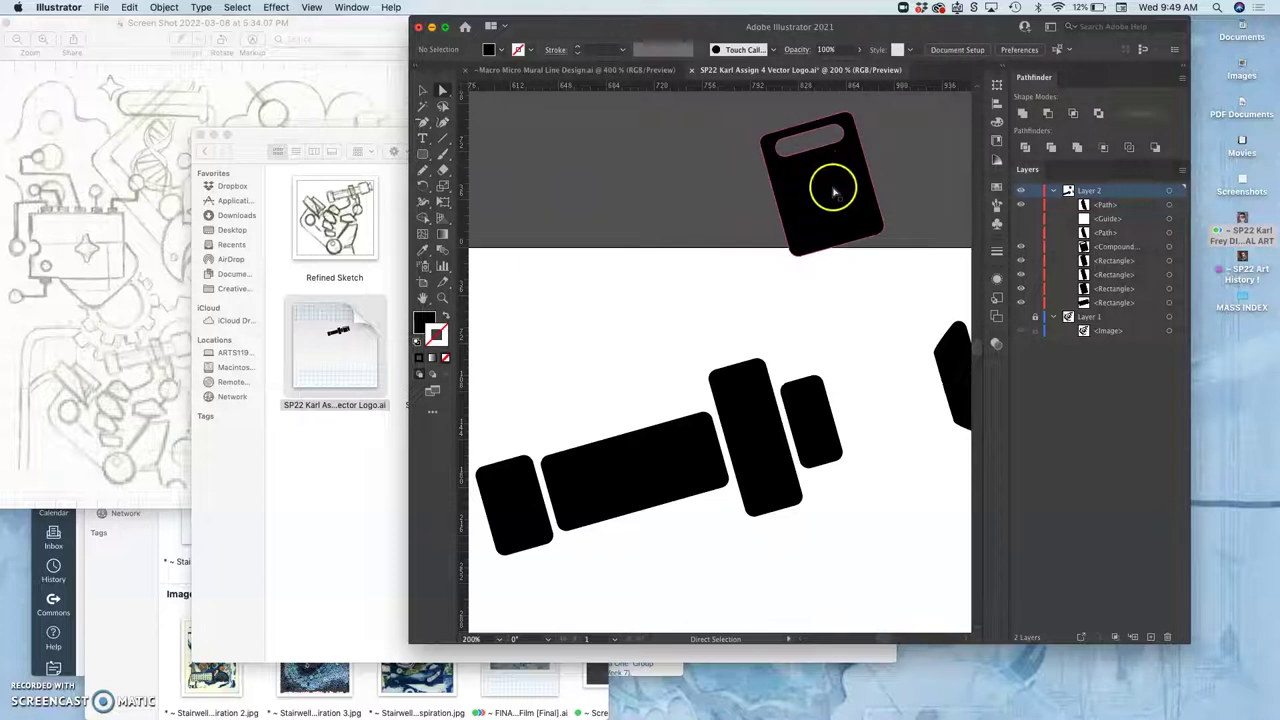
pyautogui.press('super+z')
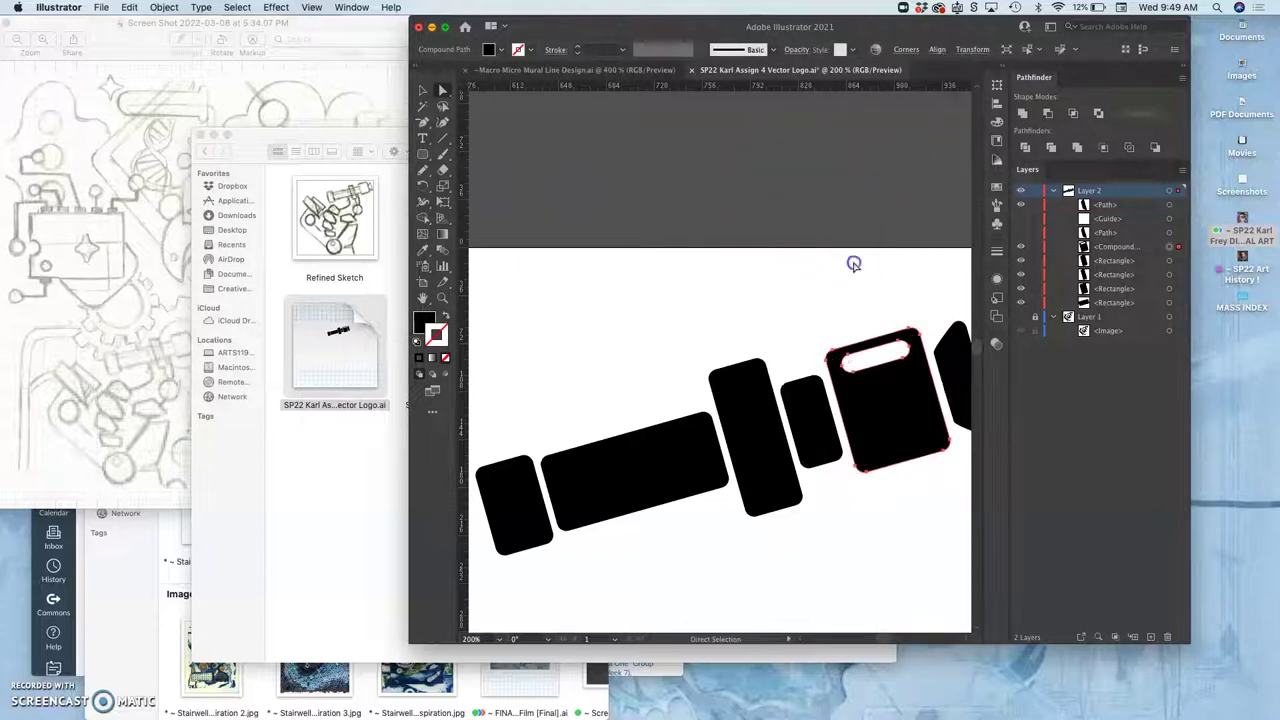
pyautogui.click(809, 358)
pyautogui.scroll(-3, 812, 360)
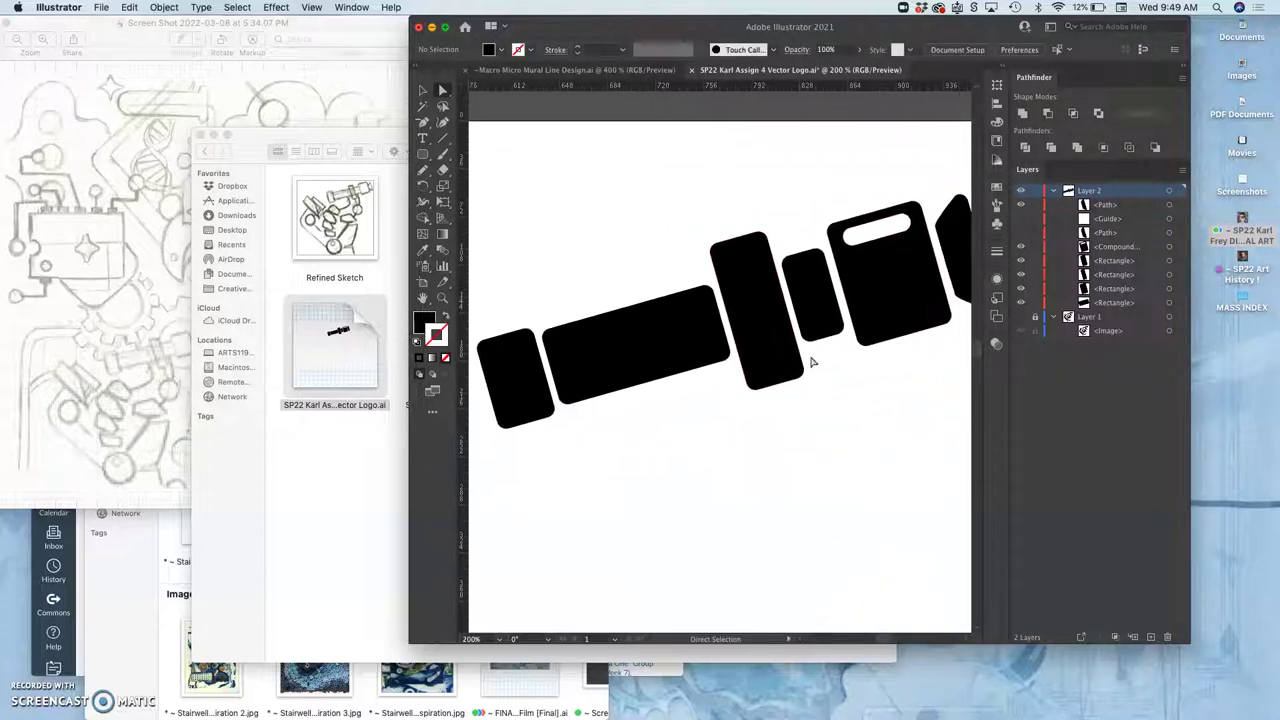
# Step: Pan to the tapered end cap and select it to inspect its anchor points
pyautogui.moveTo(814, 363)
pyautogui.mouseDown()
pyautogui.moveTo(794, 366)
pyautogui.moveTo(814, 371)
pyautogui.moveTo(781, 333)
pyautogui.mouseUp()
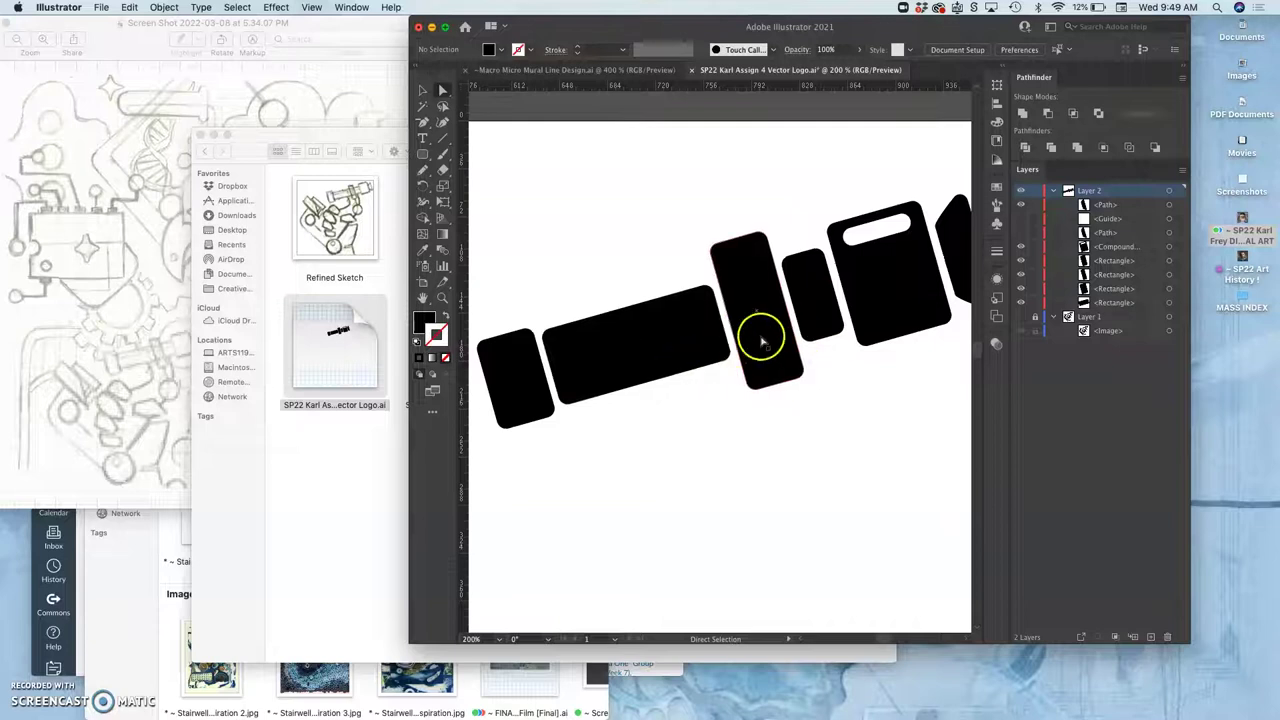
pyautogui.hscroll(2, 754, 337)
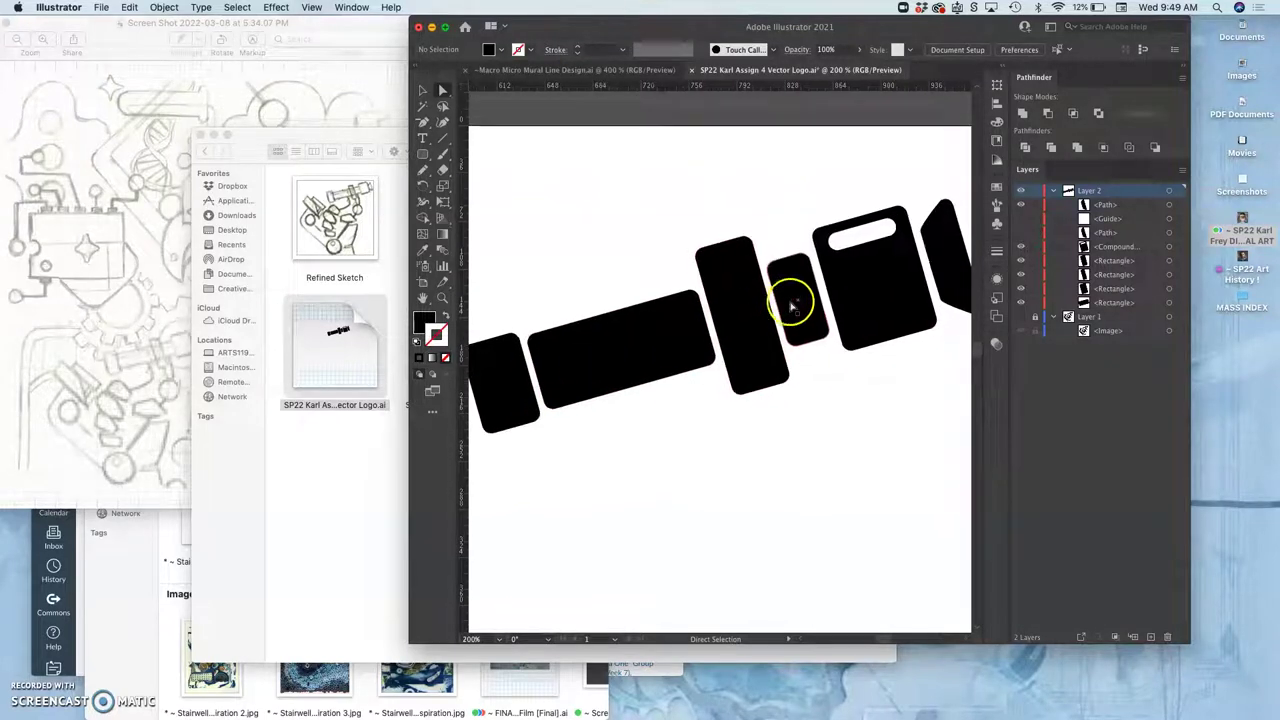
pyautogui.hscroll(5, 794, 294)
pyautogui.scroll(2, 794, 294)
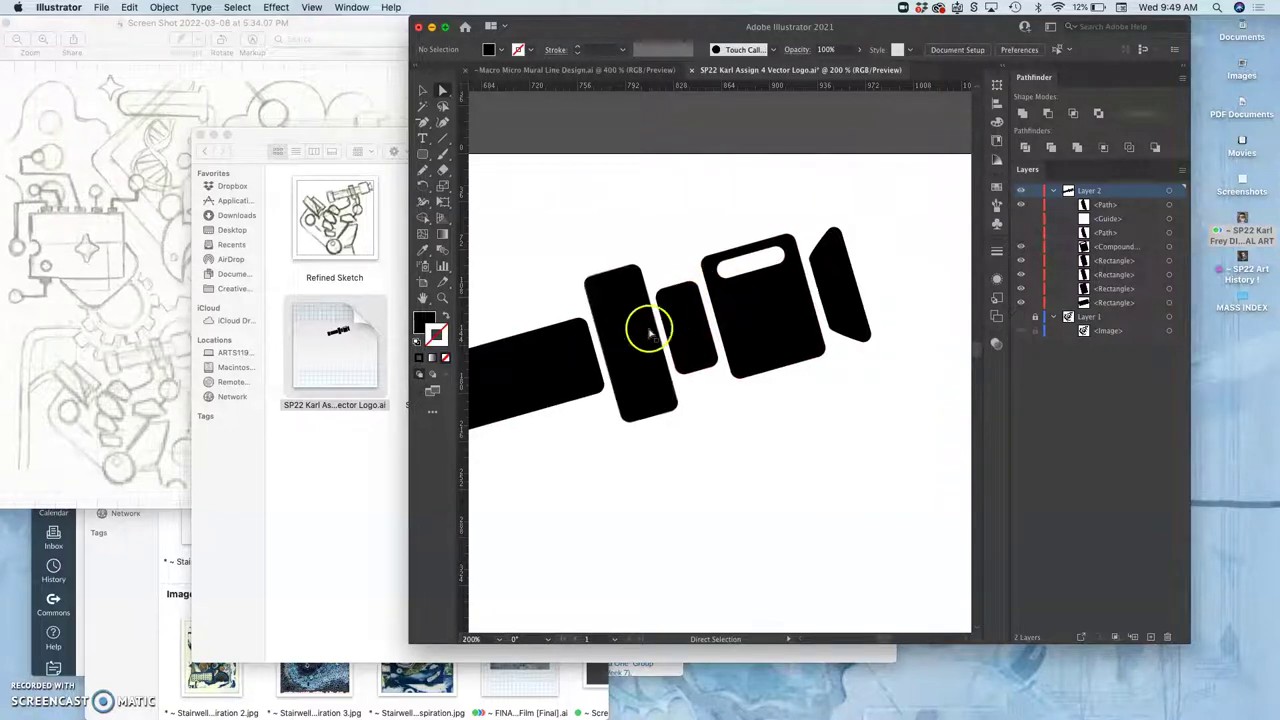
pyautogui.click(839, 286)
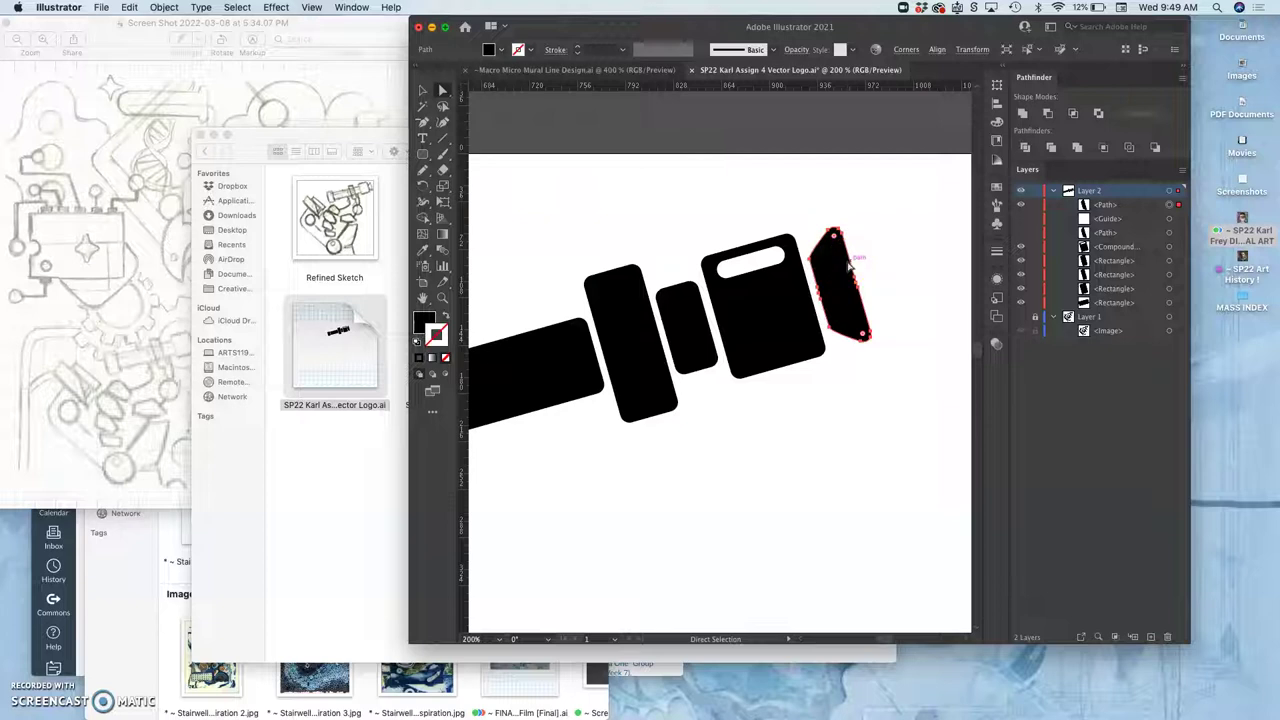
pyautogui.click(872, 338)
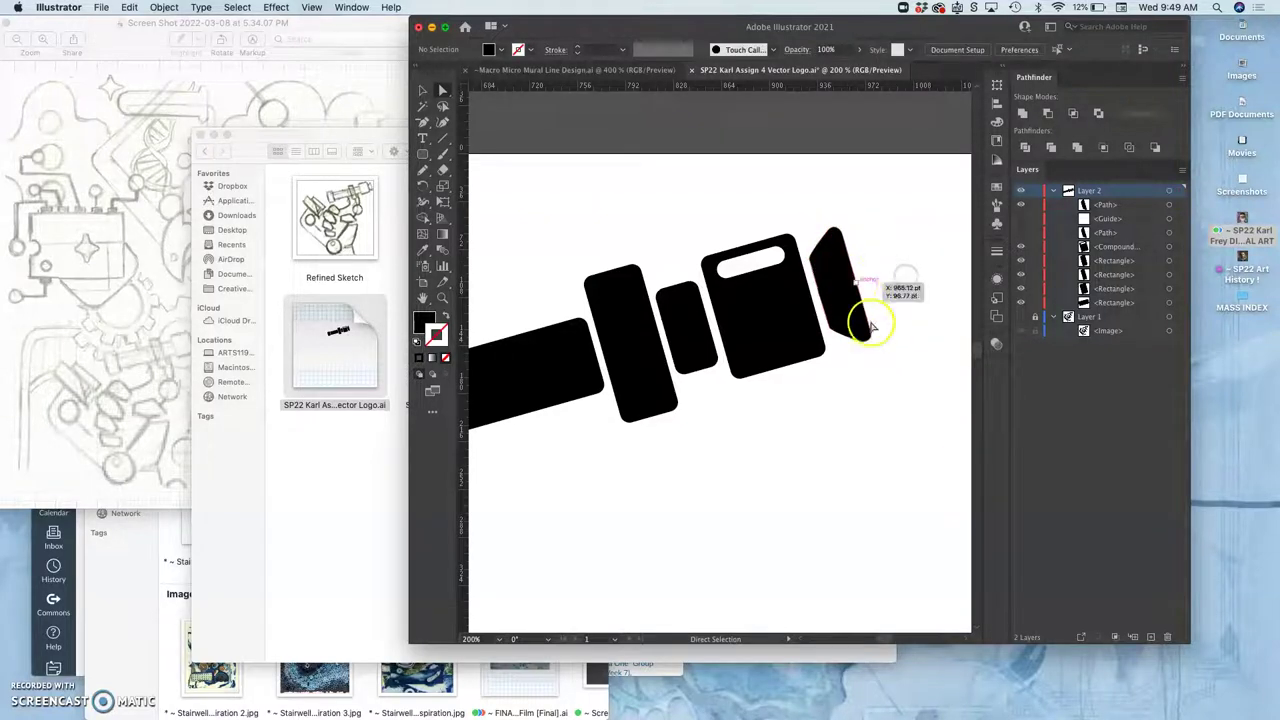
# Step: Zoom out and make the grey sketch layer, Layer 1, visible again
pyautogui.press('super+minus')
pyautogui.press('super+minus')
pyautogui.press('super+minus')
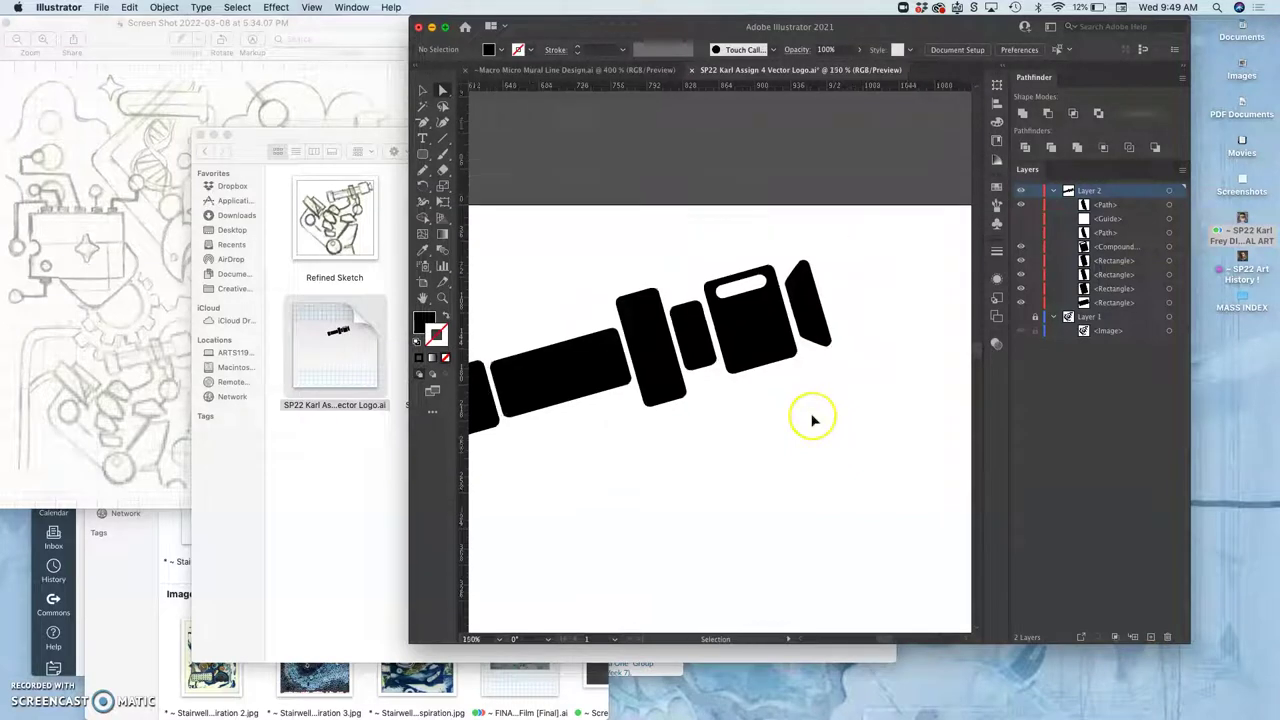
pyautogui.scroll(-5, 826, 363)
pyautogui.hscroll(-3, 826, 363)
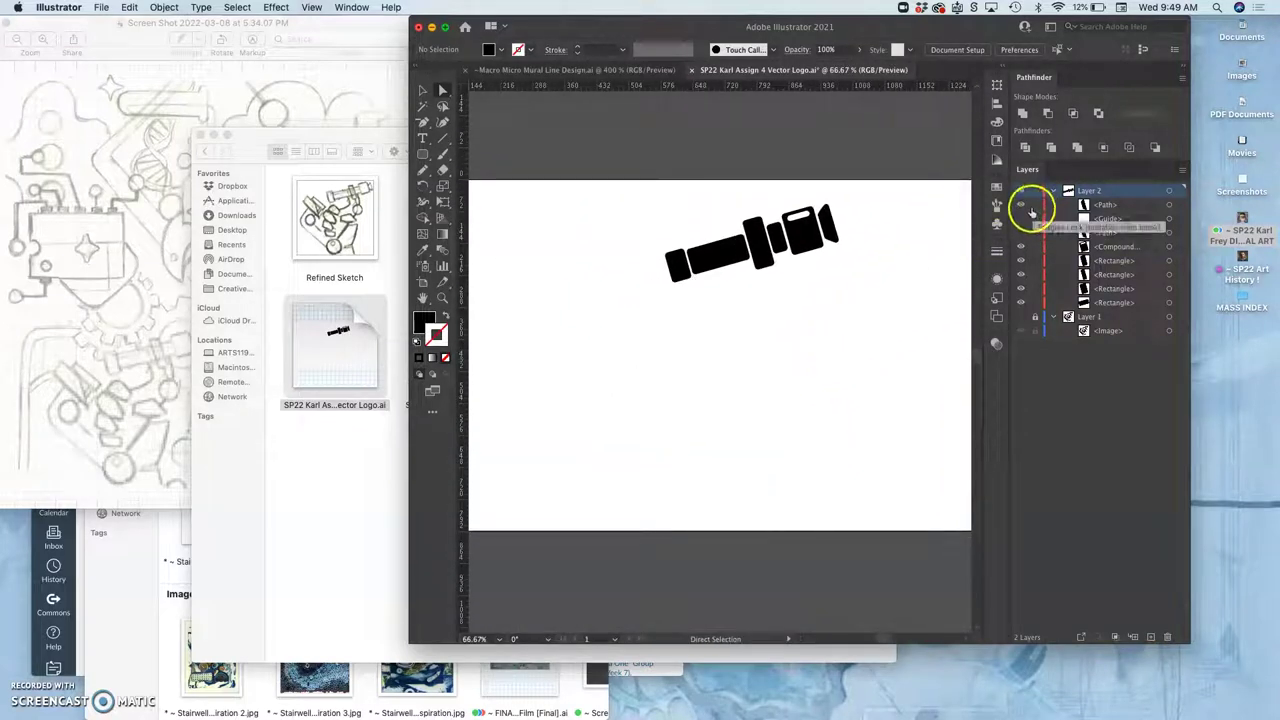
pyautogui.click(1021, 317)
# Step: Draw a solid black 90 pt circle over the sketched ring and nudge it left into place
pyautogui.click(777, 392)
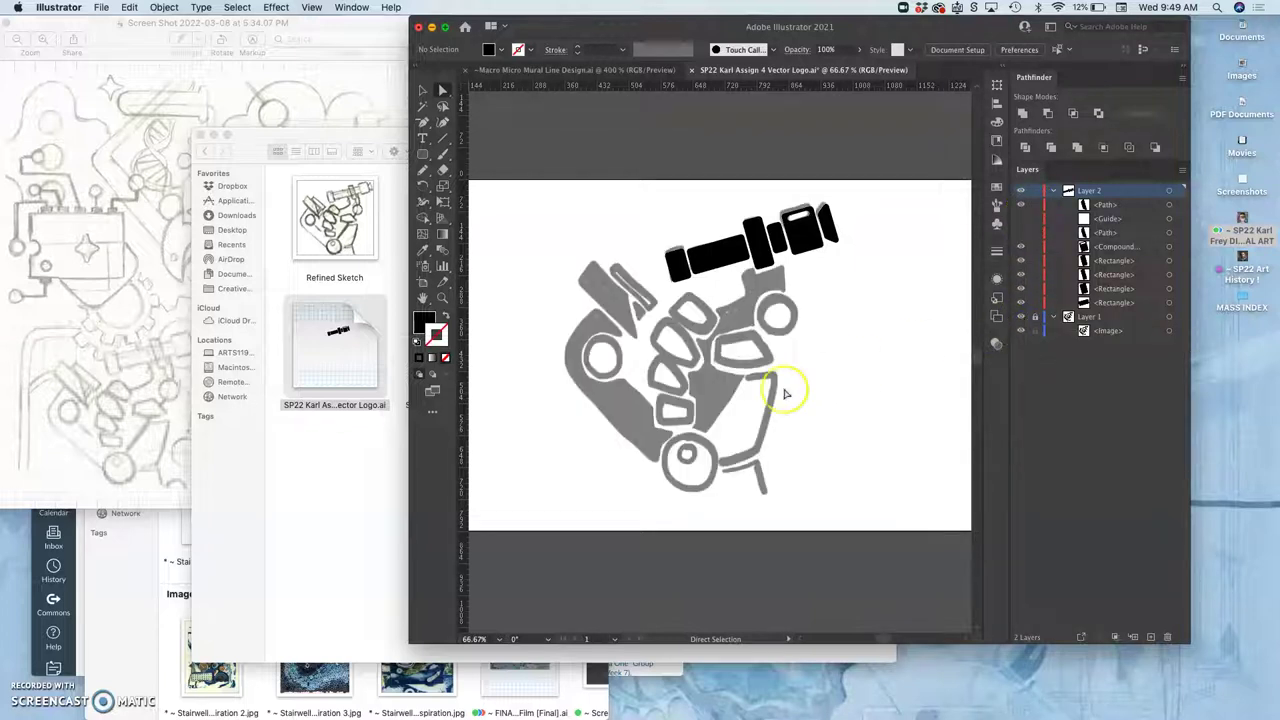
pyautogui.click(697, 381)
pyautogui.click(770, 315)
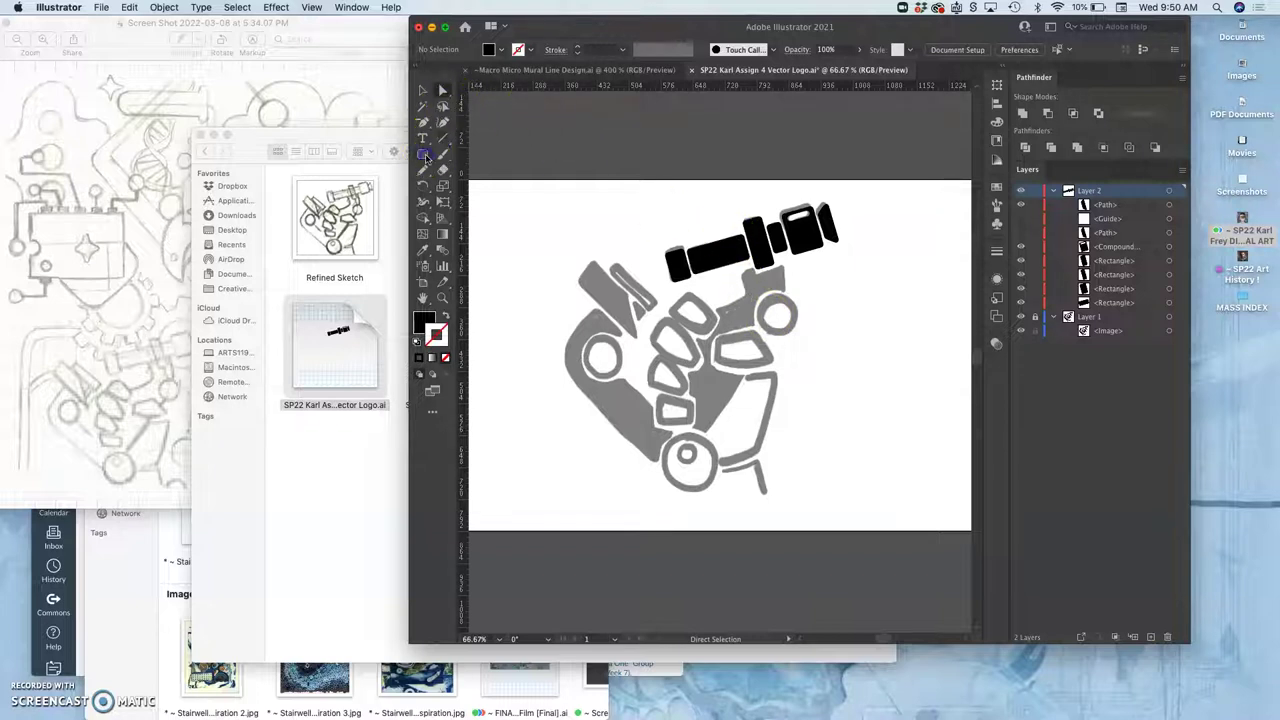
pyautogui.moveTo(425, 155); pyautogui.dragTo(468, 188)
pyautogui.moveTo(772, 297)
pyautogui.mouseDown()
pyautogui.moveTo(766, 309)
pyautogui.moveTo(762, 296)
pyautogui.mouseUp()
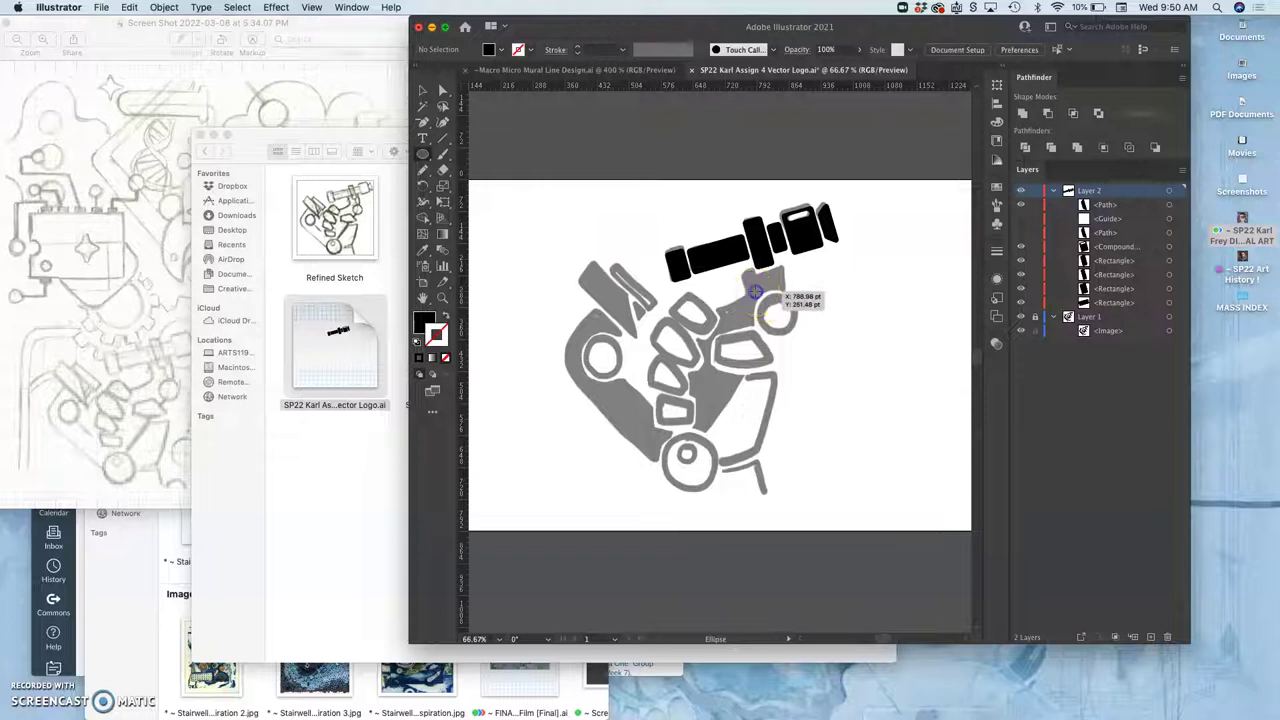
pyautogui.moveTo(755, 291); pyautogui.dragTo(785, 327)
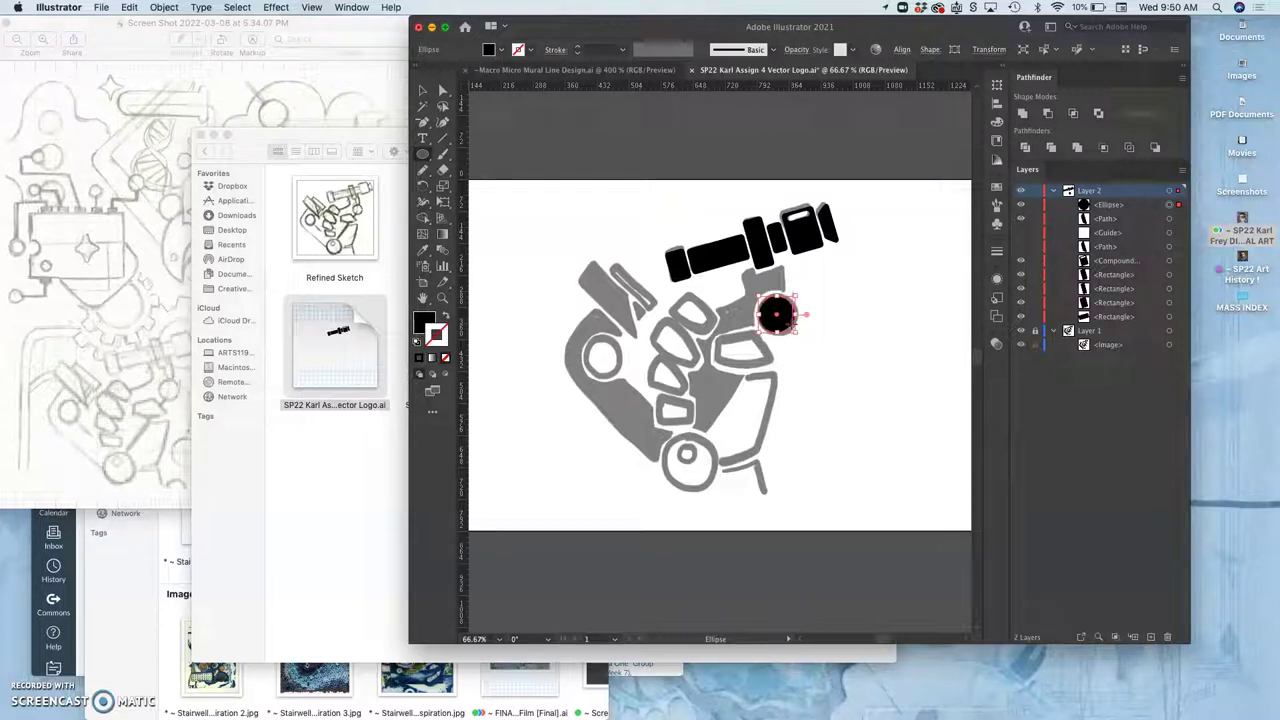
pyautogui.press('super+equal')
pyautogui.press('super+equal')
pyautogui.press('super+equal')
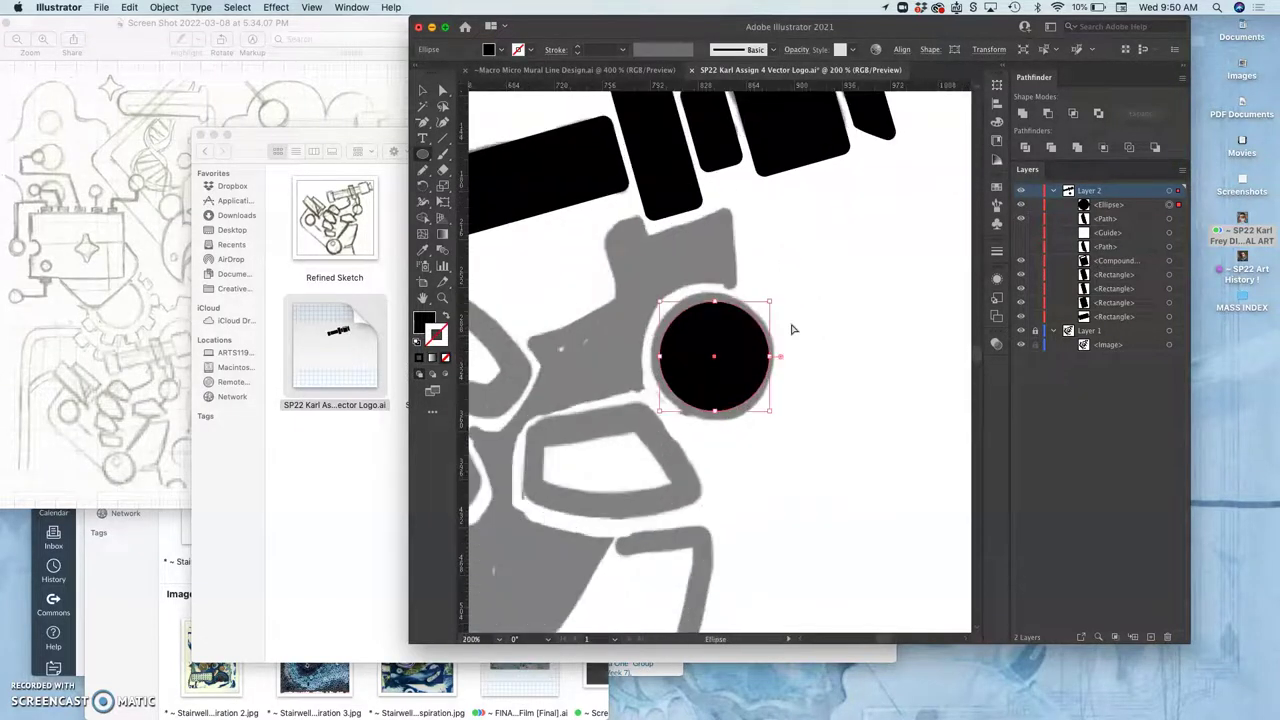
pyautogui.press('Left')
pyautogui.press('Left')
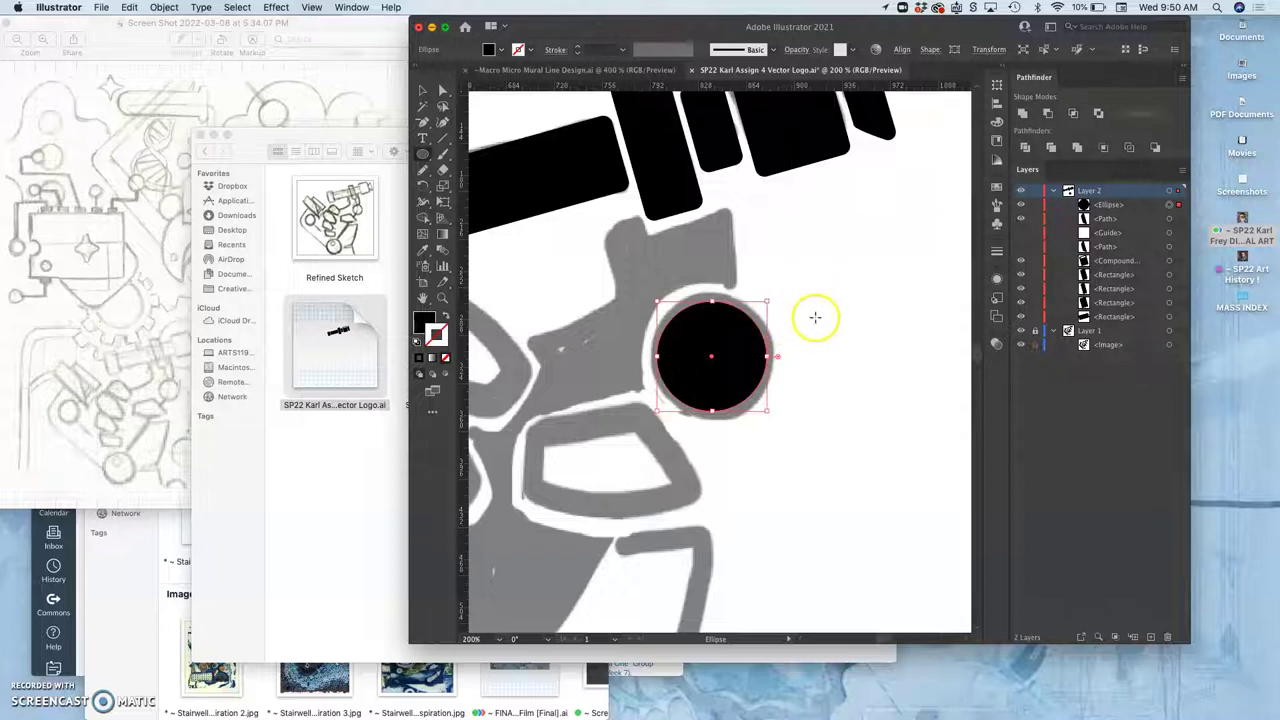
# Step: Swap the circle's fill and stroke and set its stroke weight to 14 pt
pyautogui.click(446, 318)
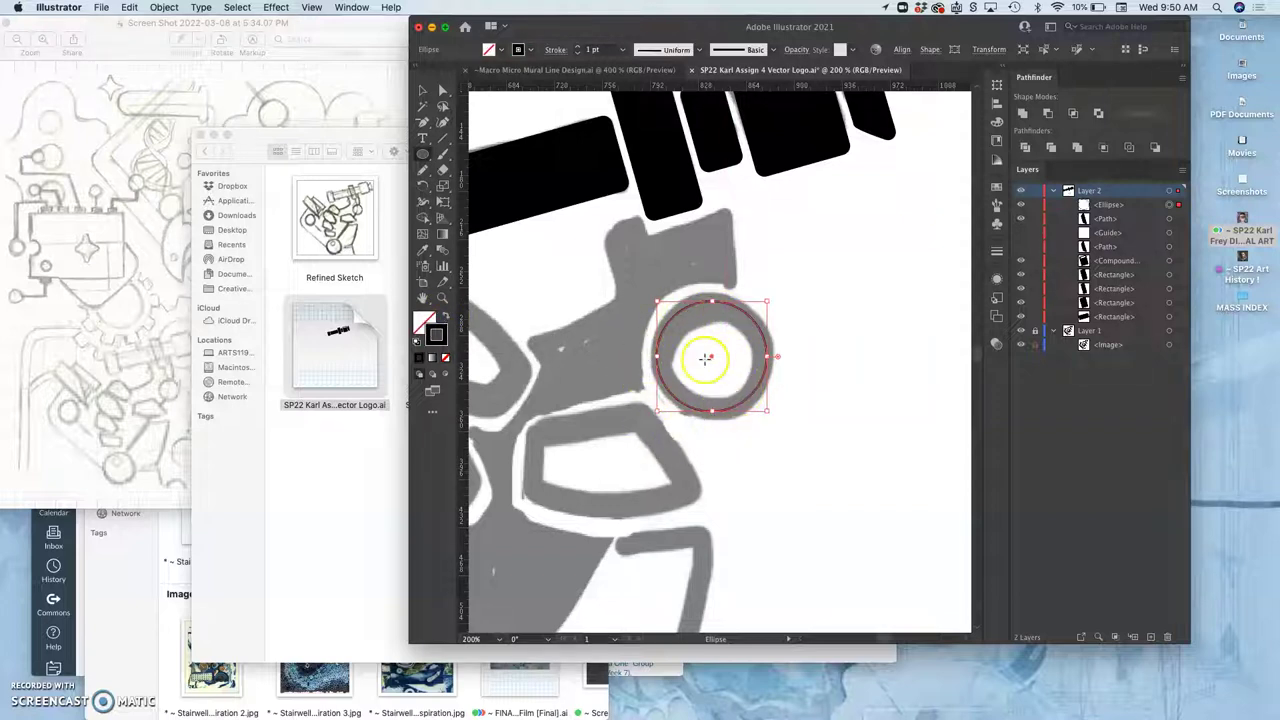
pyautogui.press('a')
pyautogui.click(577, 50)
pyautogui.click(577, 50)
pyautogui.click(577, 50)
pyautogui.click(577, 50)
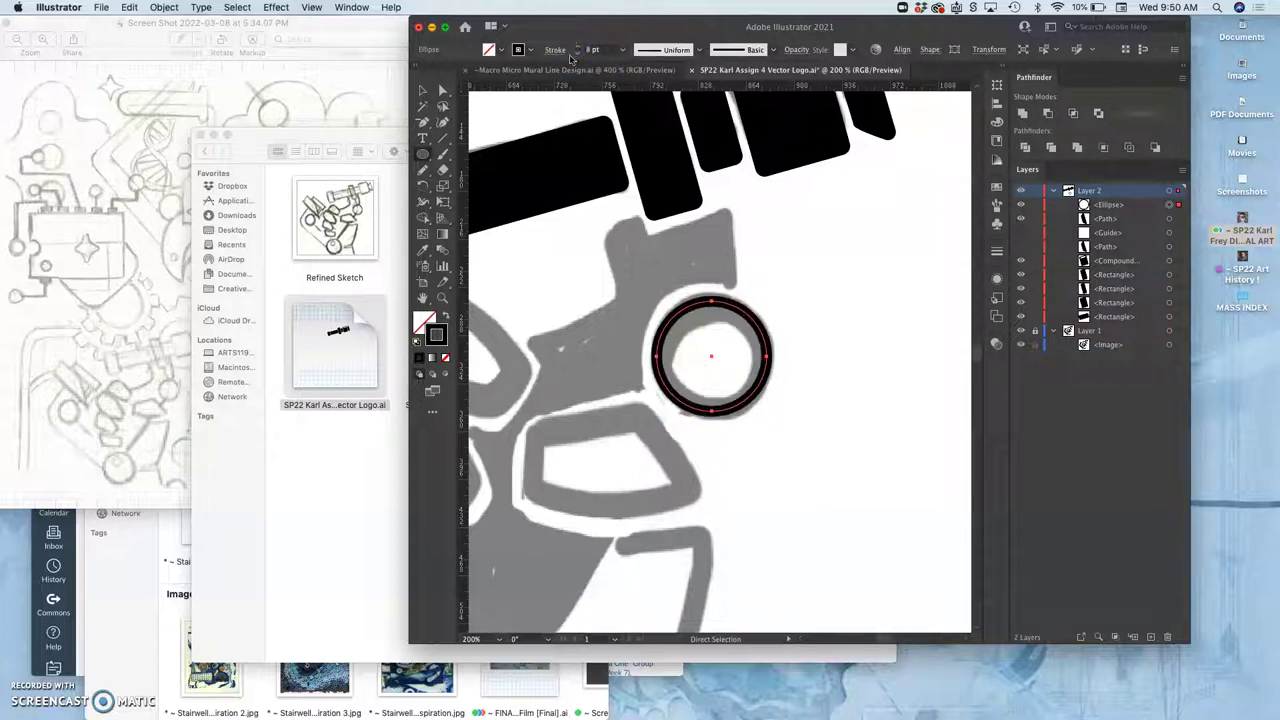
pyautogui.click(577, 50)
pyautogui.click(577, 50)
pyautogui.click(577, 50)
pyautogui.click(577, 50)
pyautogui.click(577, 50)
pyautogui.click(577, 50)
pyautogui.click(577, 50)
pyautogui.click(577, 50)
pyautogui.click(577, 50)
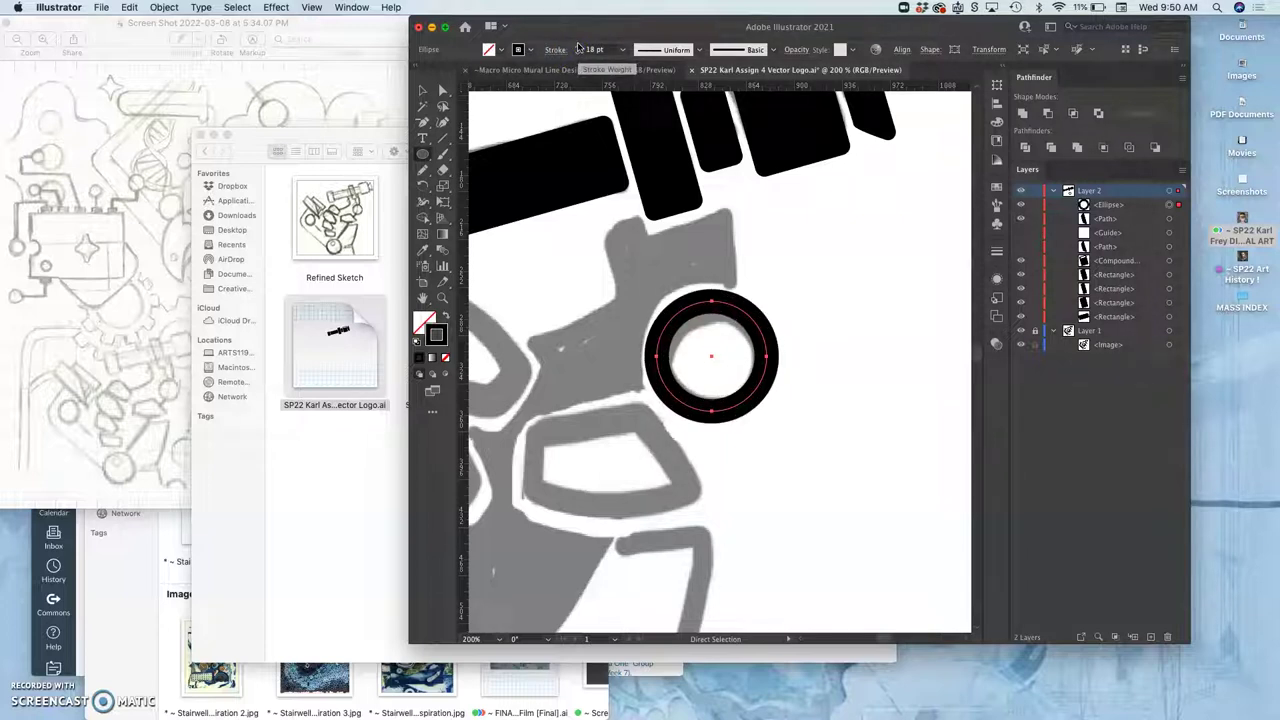
pyautogui.click(577, 50)
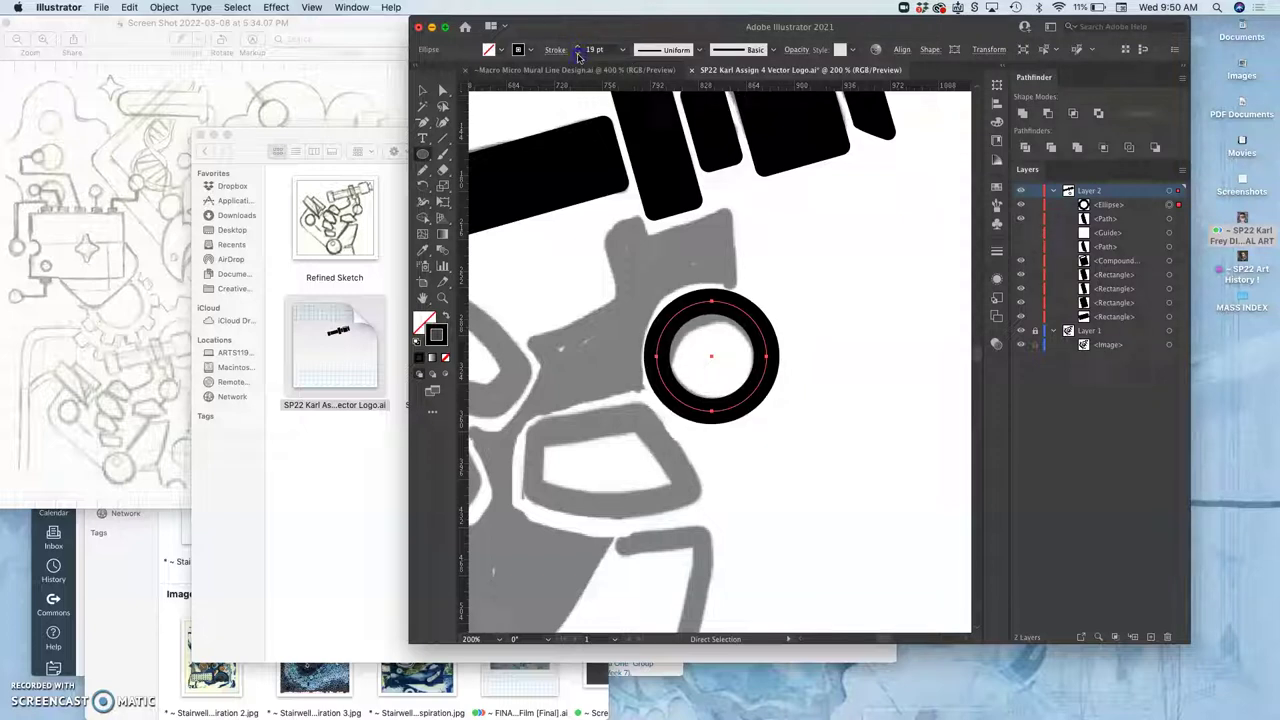
pyautogui.click(577, 54)
pyautogui.click(577, 54)
pyautogui.click(577, 54)
pyautogui.click(577, 54)
pyautogui.click(577, 54)
pyautogui.press('l')
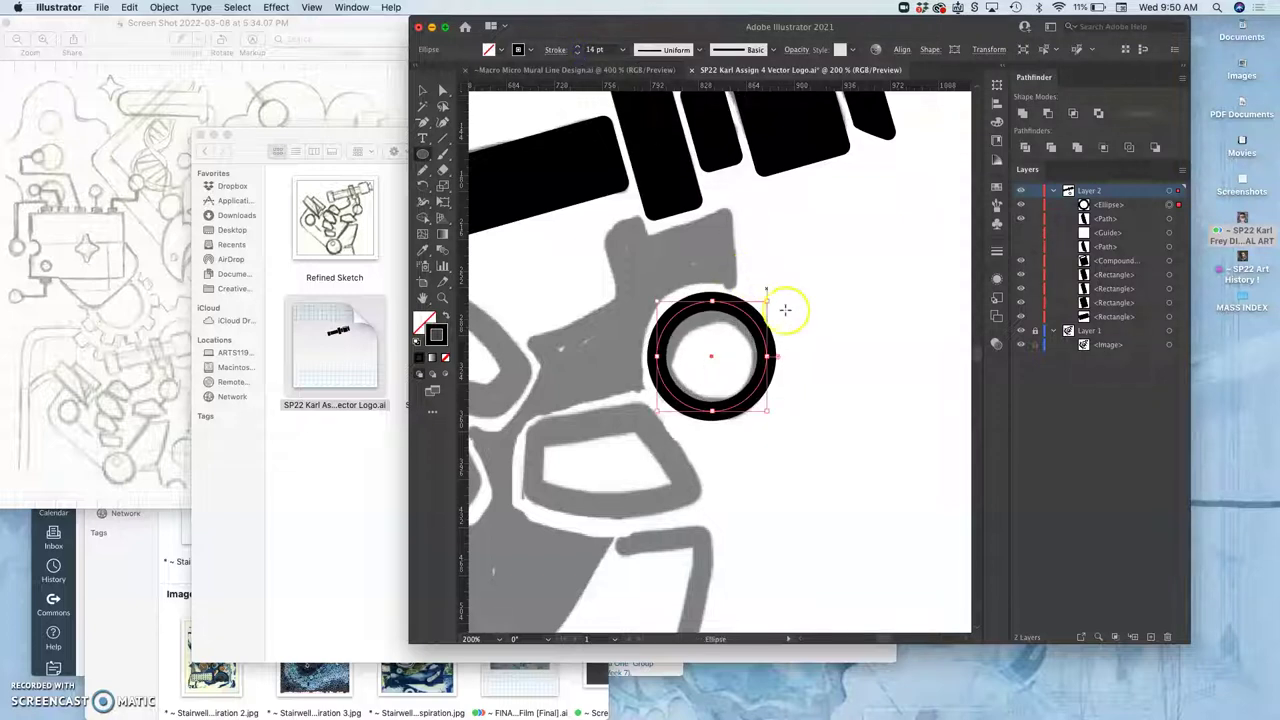
# Step: Shrink the ring to fit the sketched ring and raise its stroke to 21 pt
pyautogui.click(423, 90)
pyautogui.click(423, 90)
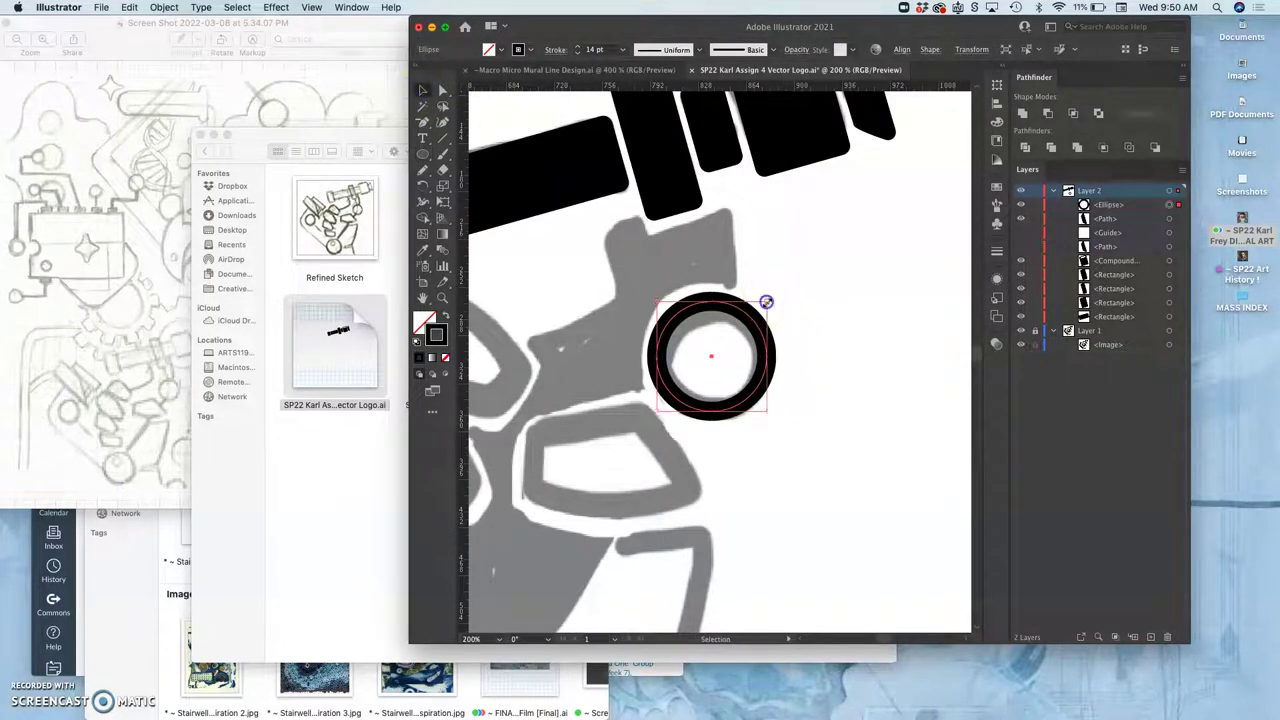
pyautogui.moveTo(766, 301); pyautogui.dragTo(759, 302)
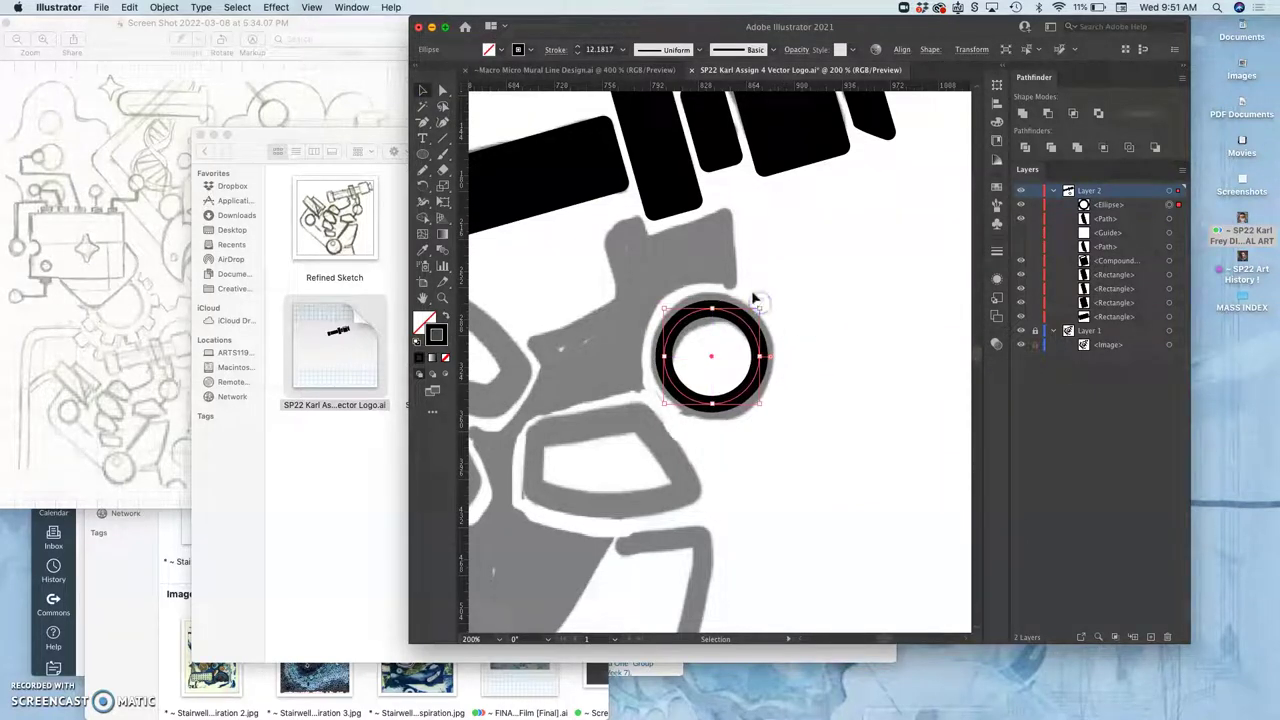
pyautogui.click(577, 47)
pyautogui.click(577, 47)
pyautogui.click(577, 47)
pyautogui.click(577, 47)
pyautogui.click(577, 47)
pyautogui.click(577, 48)
pyautogui.click(577, 48)
pyautogui.click(577, 48)
pyautogui.click(577, 48)
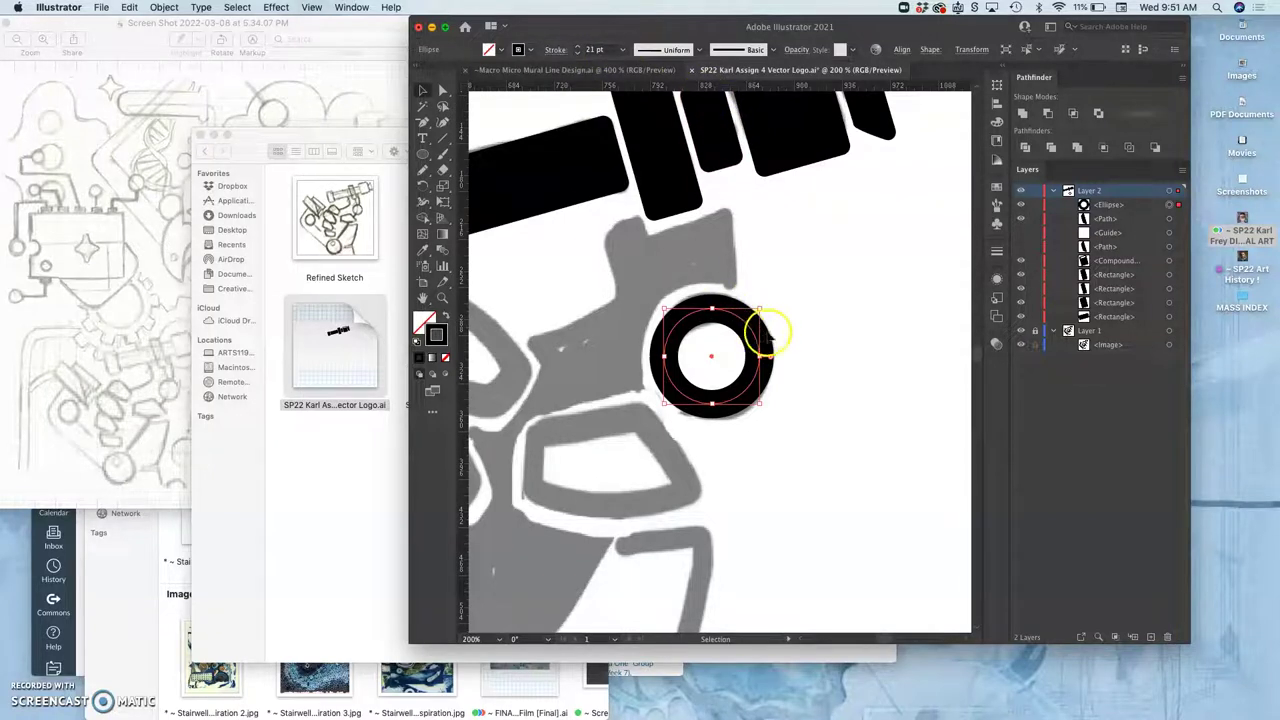
pyautogui.click(800, 323)
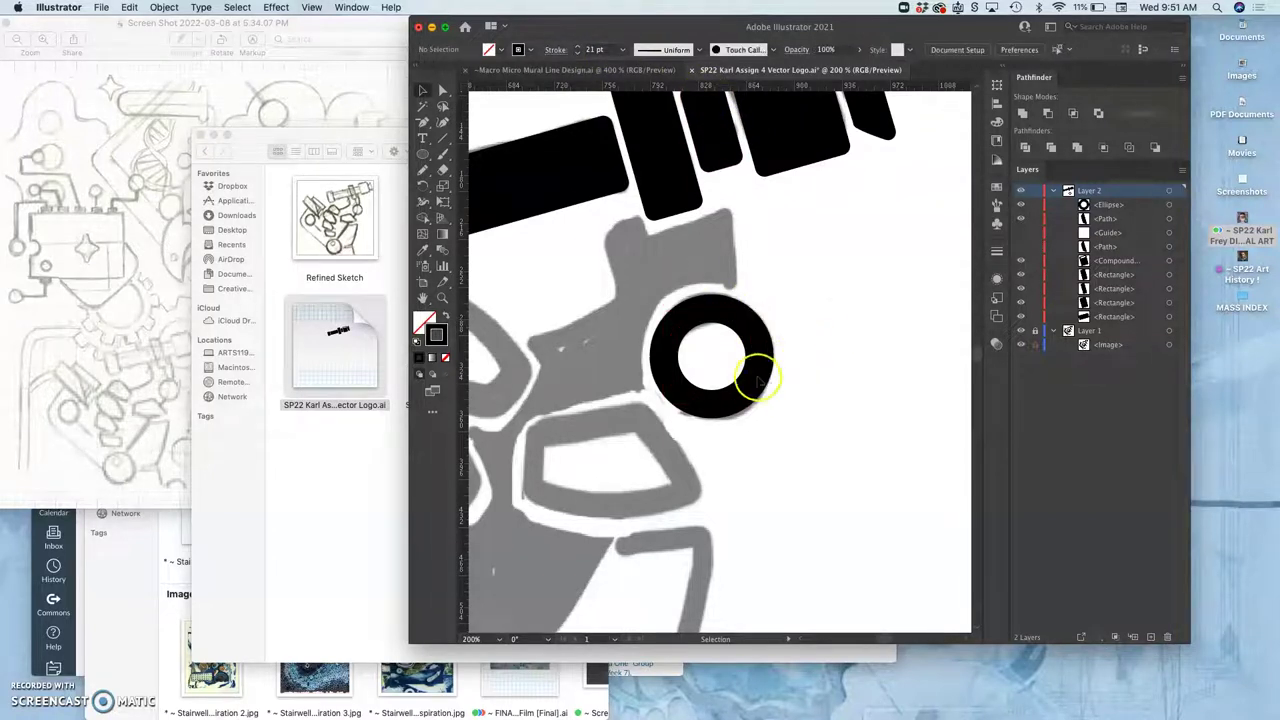
# Step: Copy the black ring and position the copy over the sketch's left circle
pyautogui.press('super+minus')
pyautogui.press('super+minus')
pyautogui.press('super+minus')
pyautogui.press('super+minus')
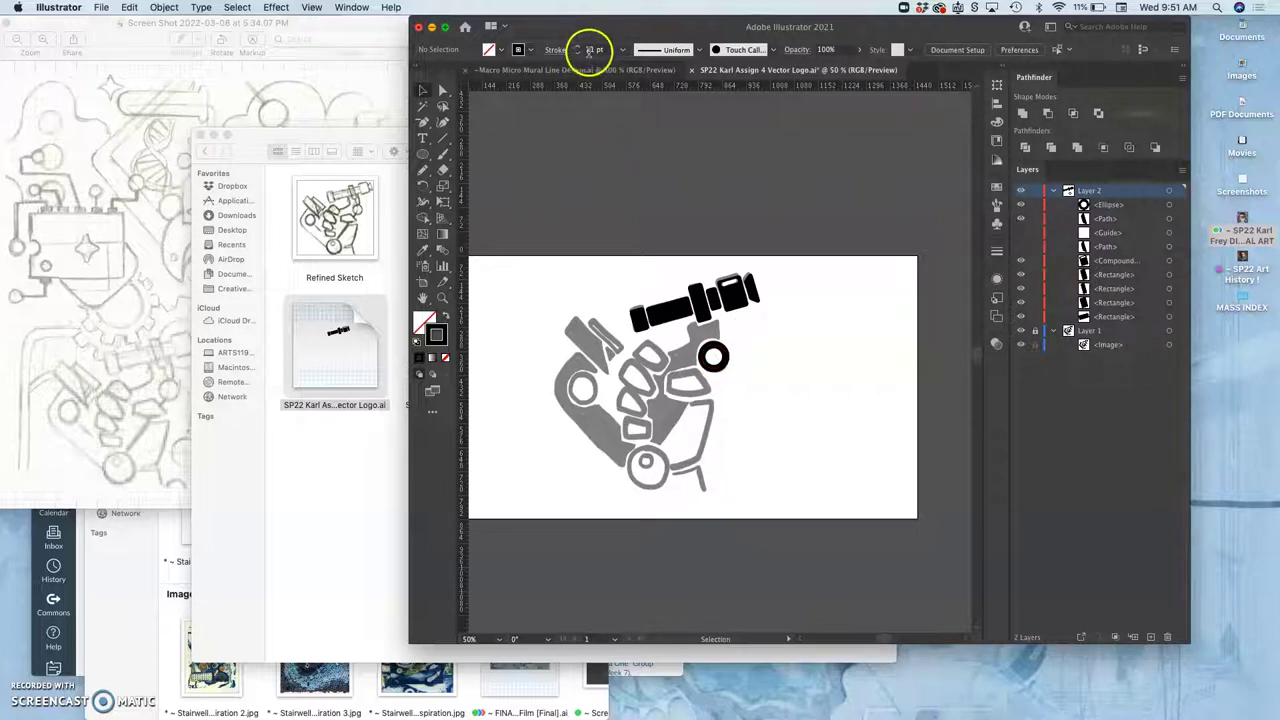
pyautogui.click(716, 364)
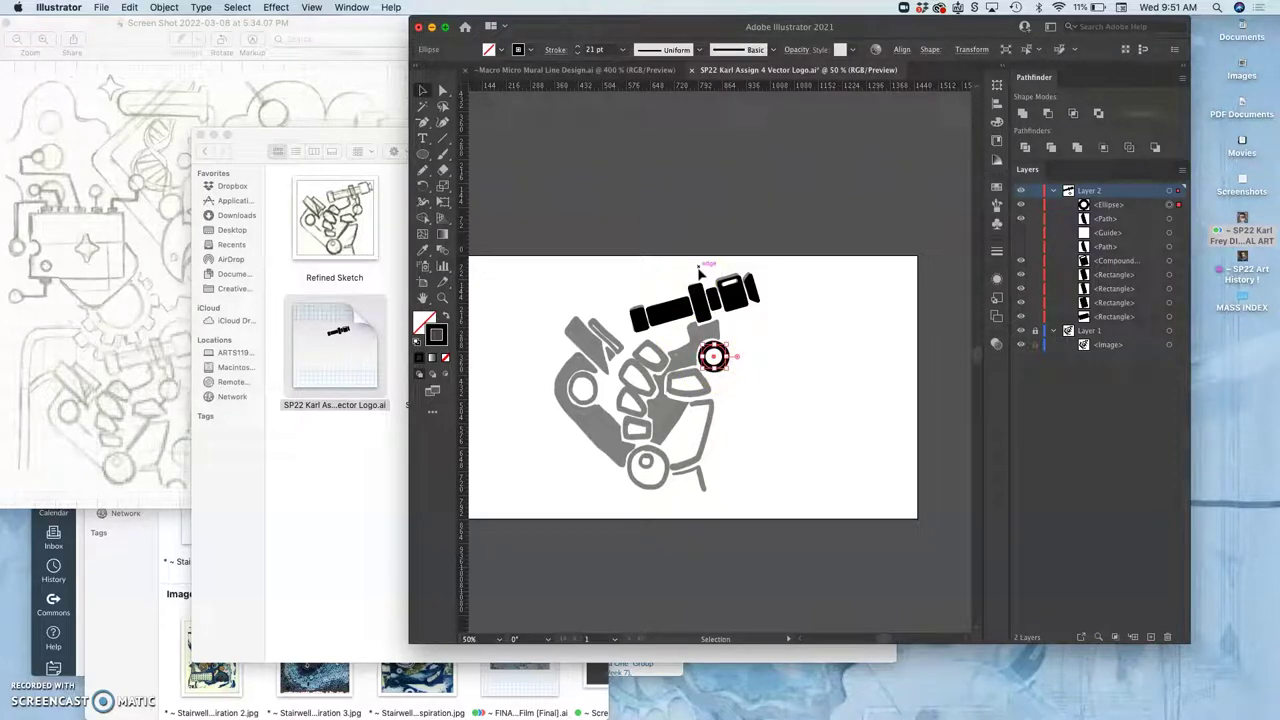
pyautogui.press('a')
pyautogui.press('super+c')
pyautogui.press('super+f')
pyautogui.press('v')
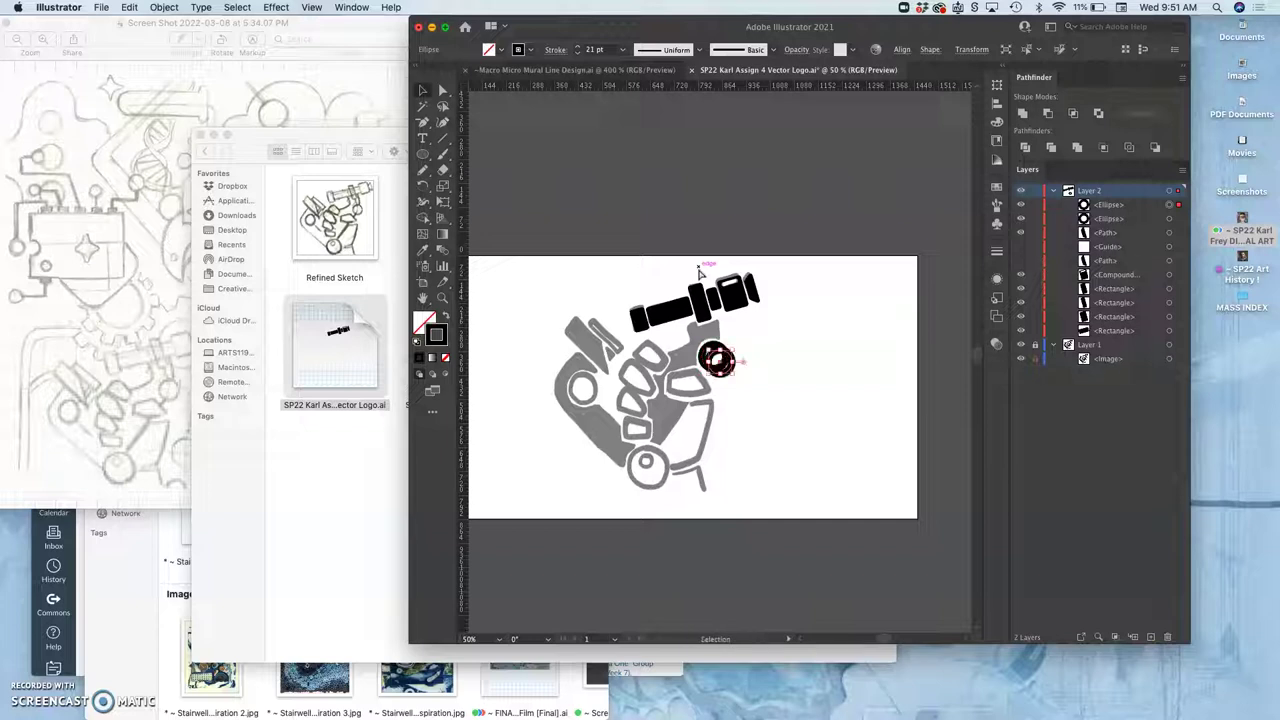
pyautogui.moveTo(737, 371); pyautogui.dragTo(592, 396)
pyautogui.press('super+equal')
pyautogui.press('super+equal')
pyautogui.press('super+equal')
pyautogui.press('super+equal')
pyautogui.press('super+equal')
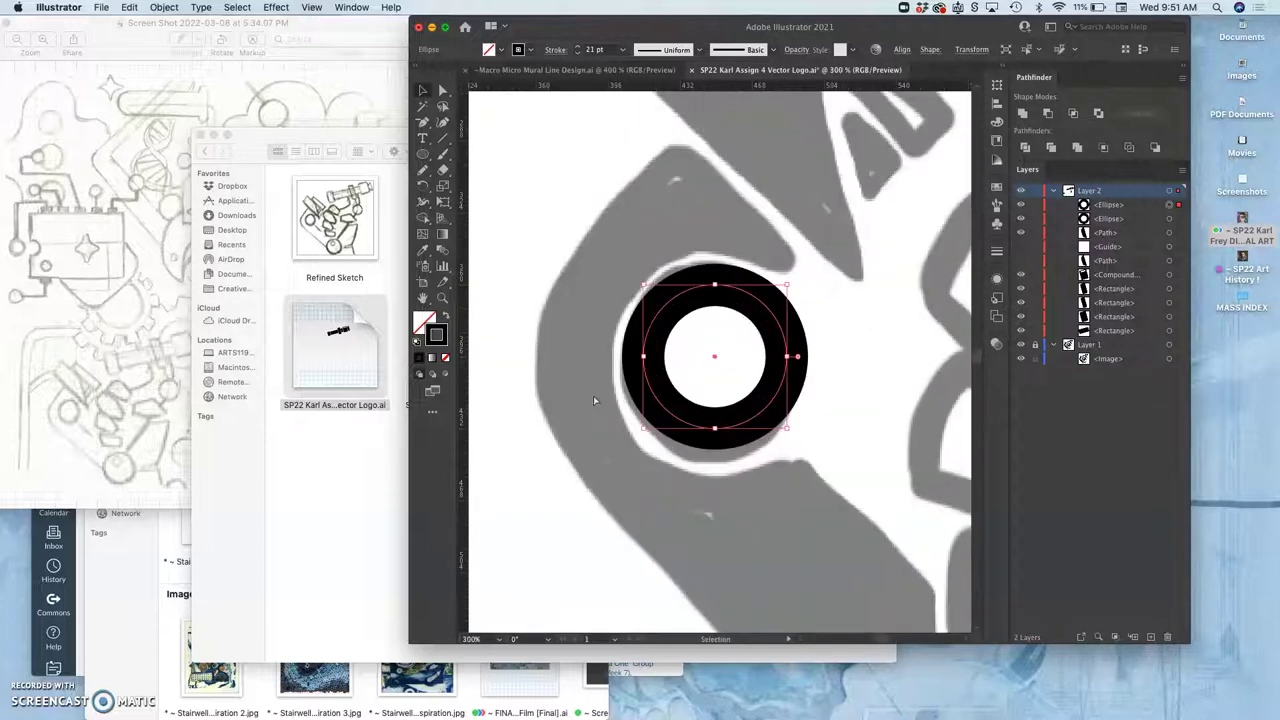
pyautogui.click(670, 397)
pyautogui.moveTo(670, 397); pyautogui.dragTo(671, 399)
pyautogui.press('Right')
pyautogui.press('Down')
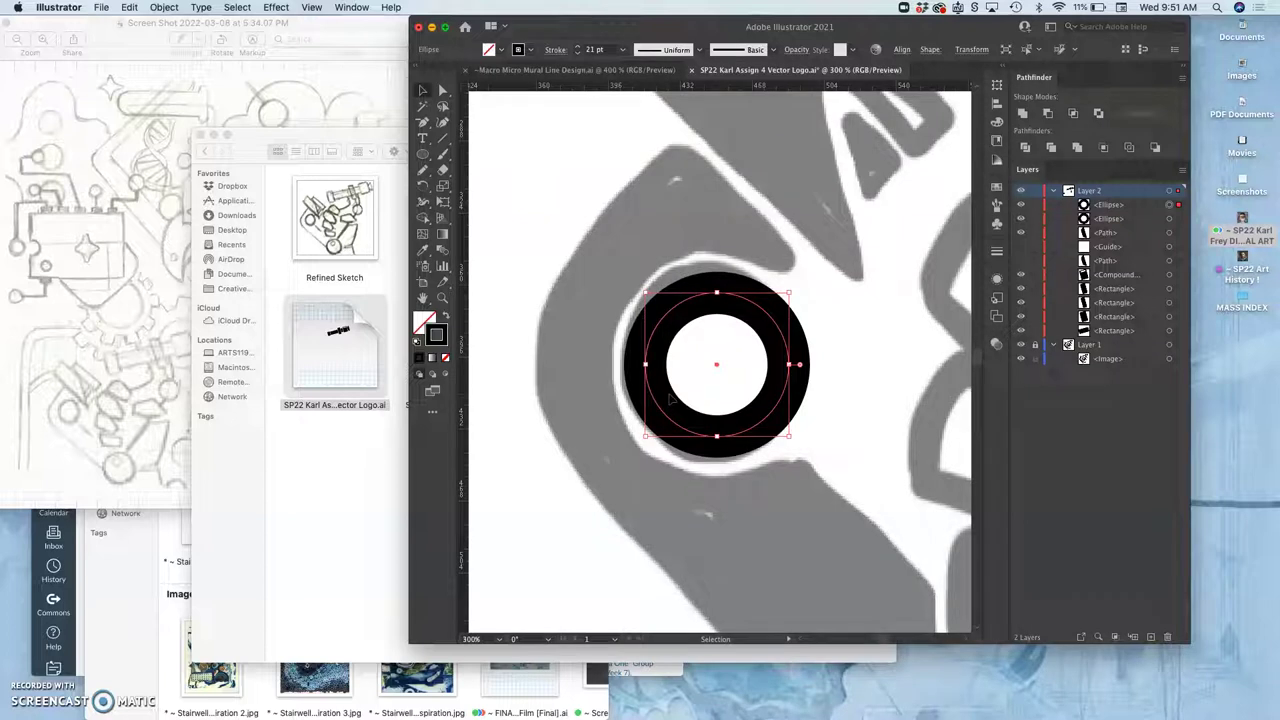
pyautogui.scroll(-4, 670, 399)
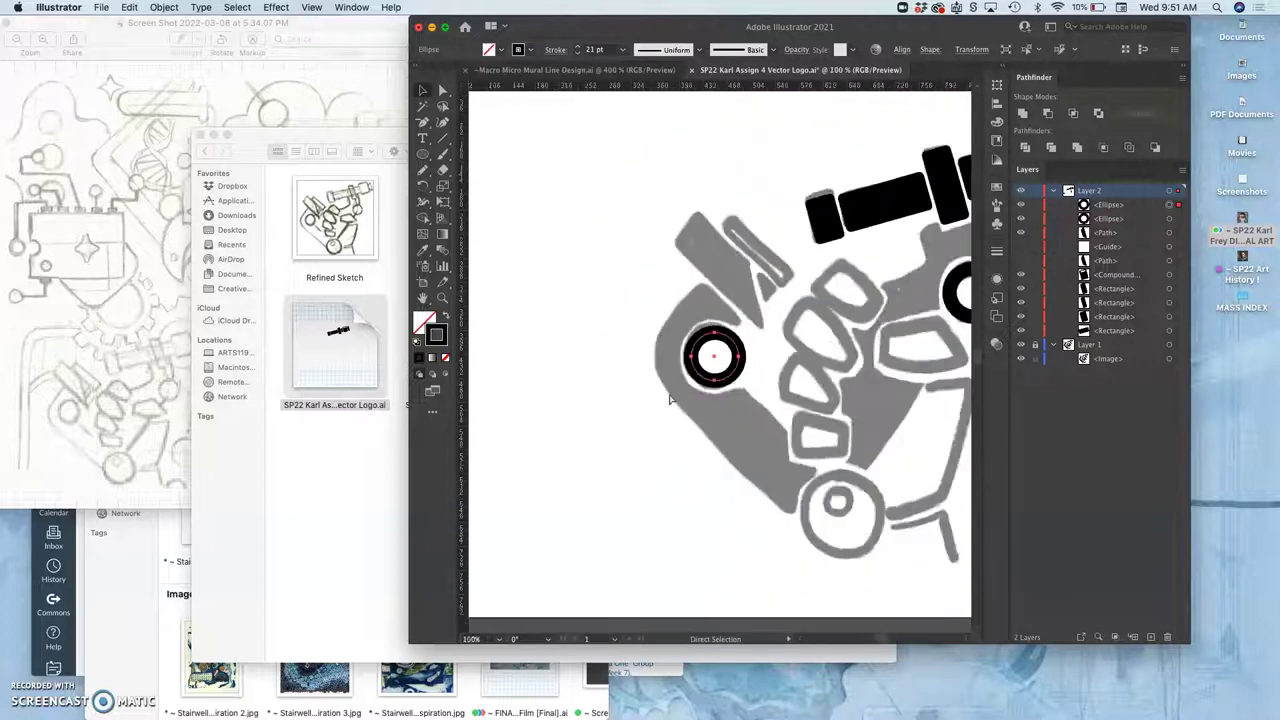
# Step: Duplicate the ring onto the bottom sketched circle and enlarge it to cover the outline
pyautogui.click(711, 396)
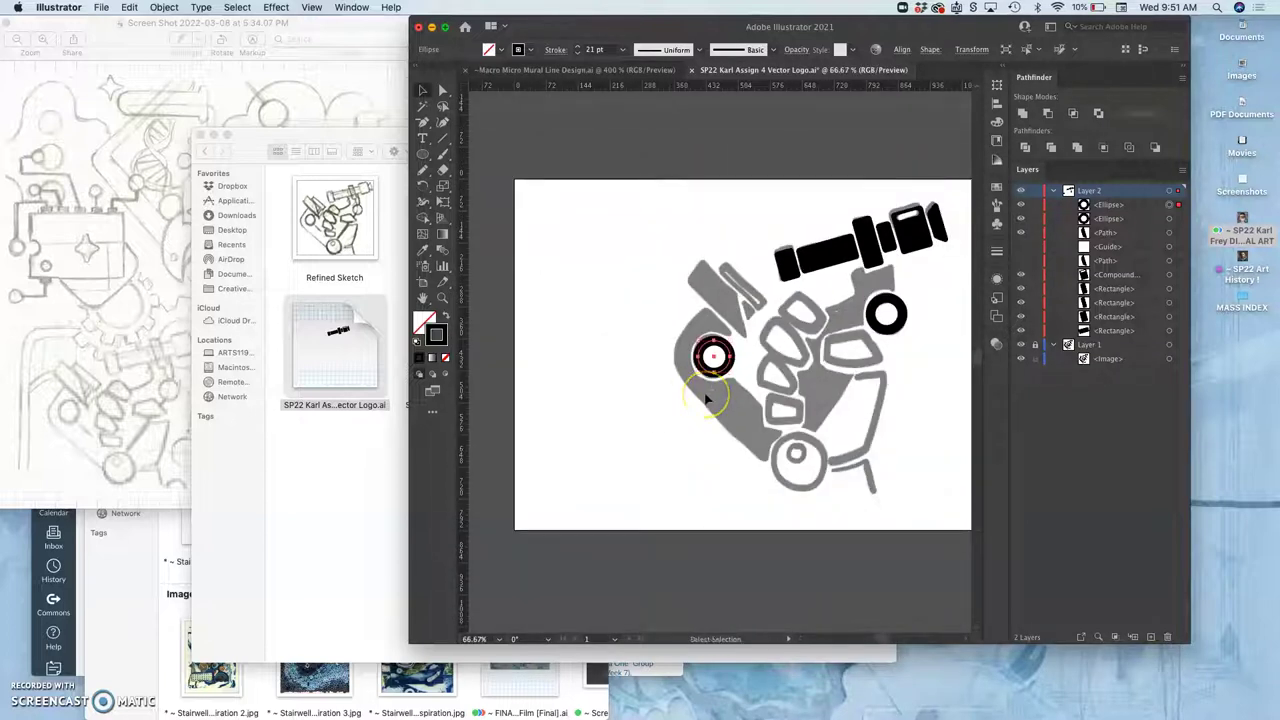
pyautogui.press('v')
pyautogui.moveTo(714, 370); pyautogui.dragTo(808, 474)
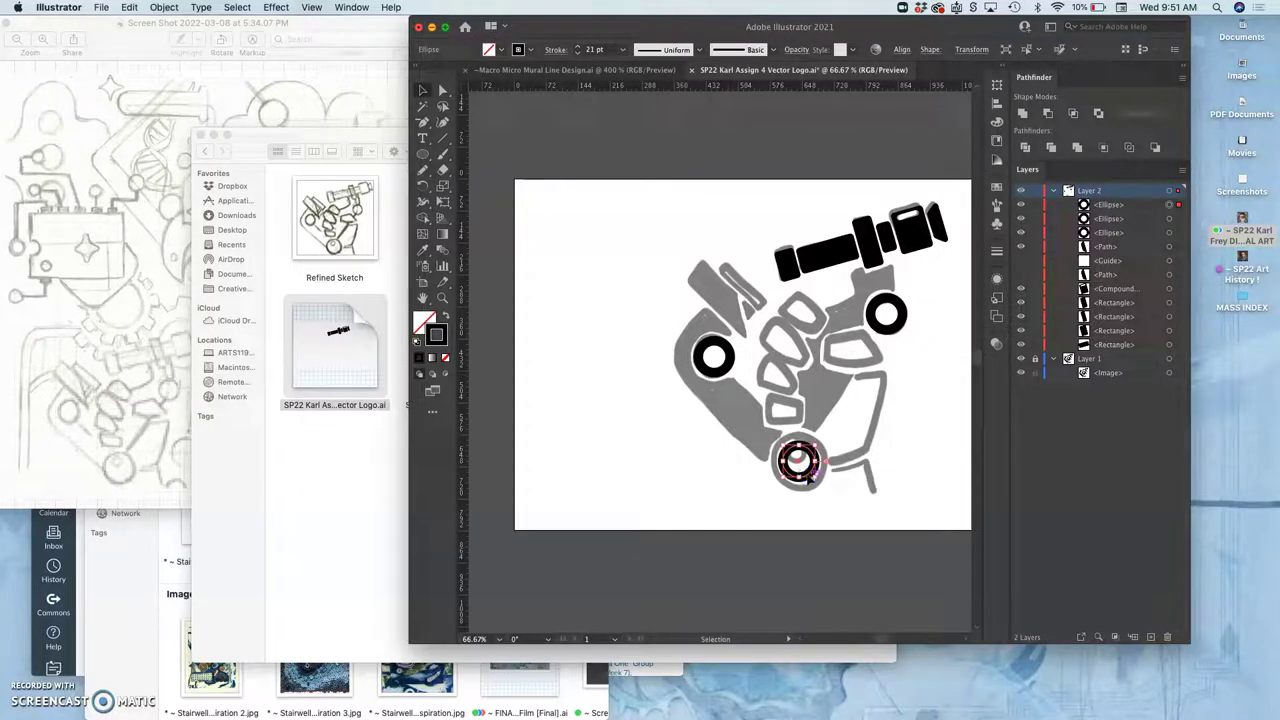
pyautogui.press('super+equal')
pyautogui.press('super+equal')
pyautogui.press('super+equal')
pyautogui.press('super+equal')
pyautogui.press('super+equal')
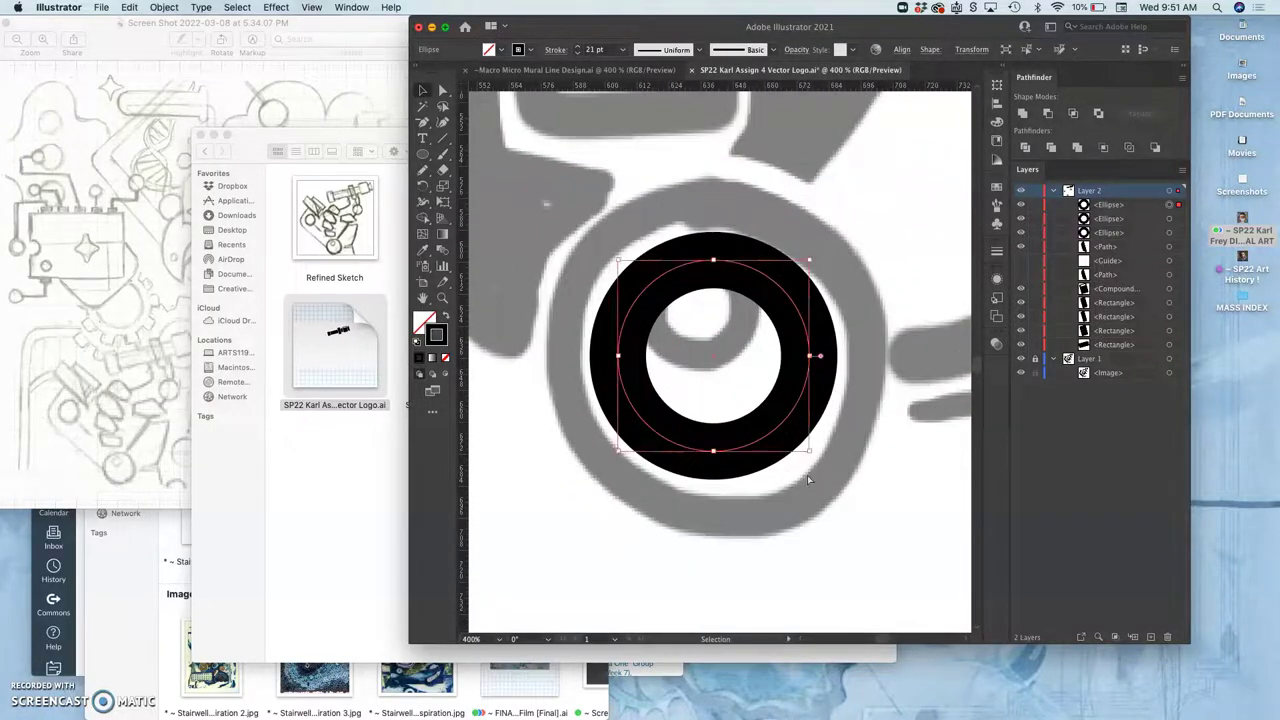
pyautogui.click(815, 448)
pyautogui.moveTo(810, 450)
pyautogui.mouseDown()
pyautogui.moveTo(851, 513)
pyautogui.moveTo(842, 508)
pyautogui.mouseUp()
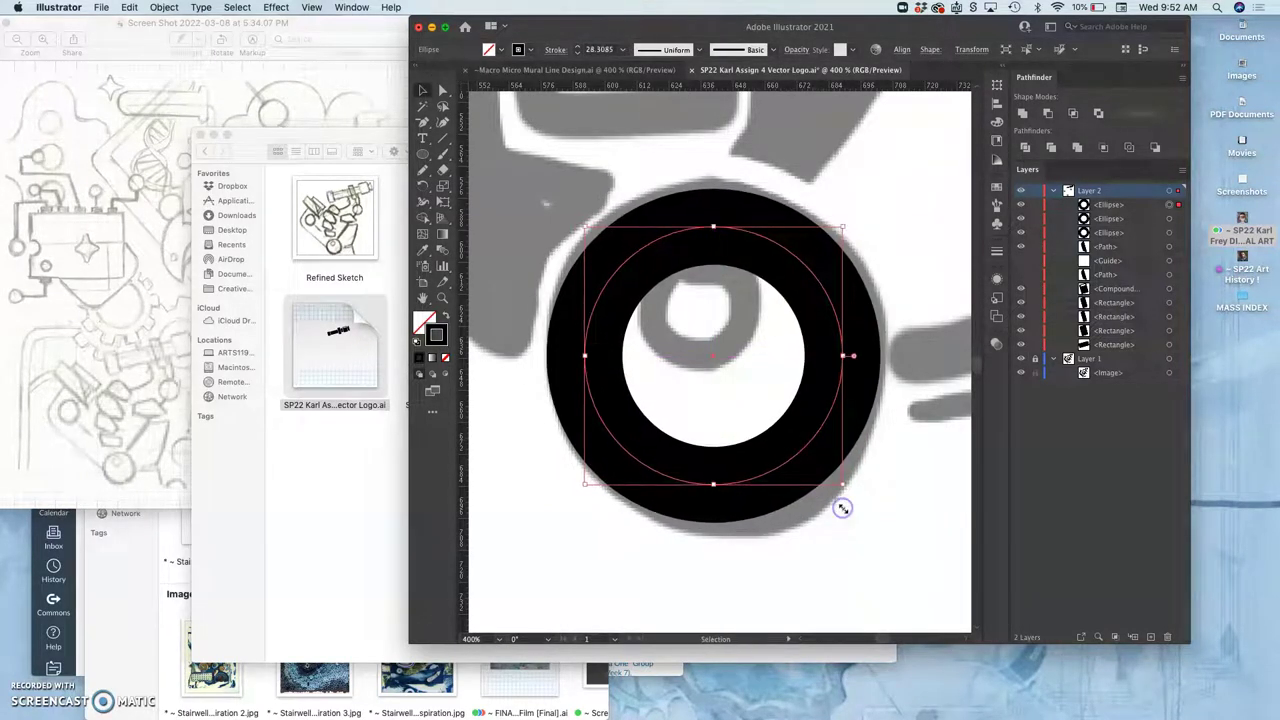
# Step: Set the bottom ring's stroke to 21 pt and resize it to the sketched outline
pyautogui.click(577, 53)
pyautogui.click(577, 53)
pyautogui.click(577, 53)
pyautogui.click(577, 53)
pyautogui.click(577, 53)
pyautogui.click(577, 53)
pyautogui.click(577, 53)
pyautogui.click(577, 53)
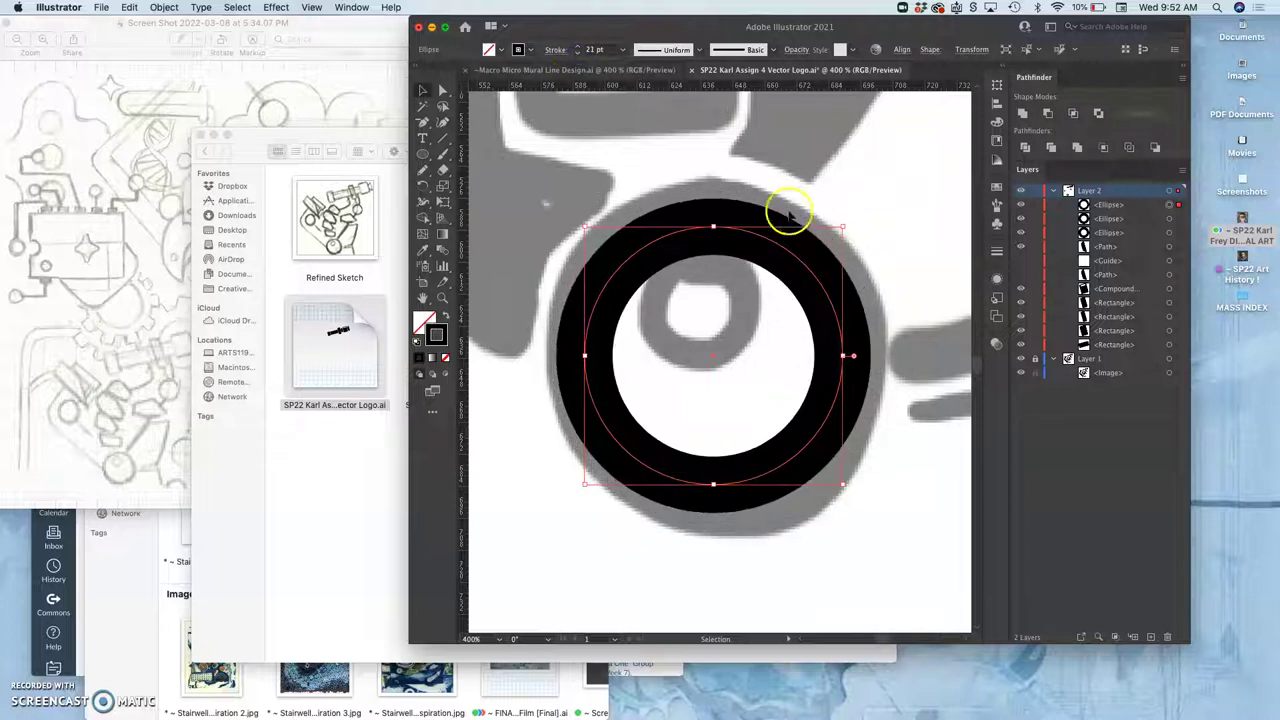
pyautogui.moveTo(843, 228); pyautogui.dragTo(860, 201)
pyautogui.click(578, 54)
pyautogui.click(578, 54)
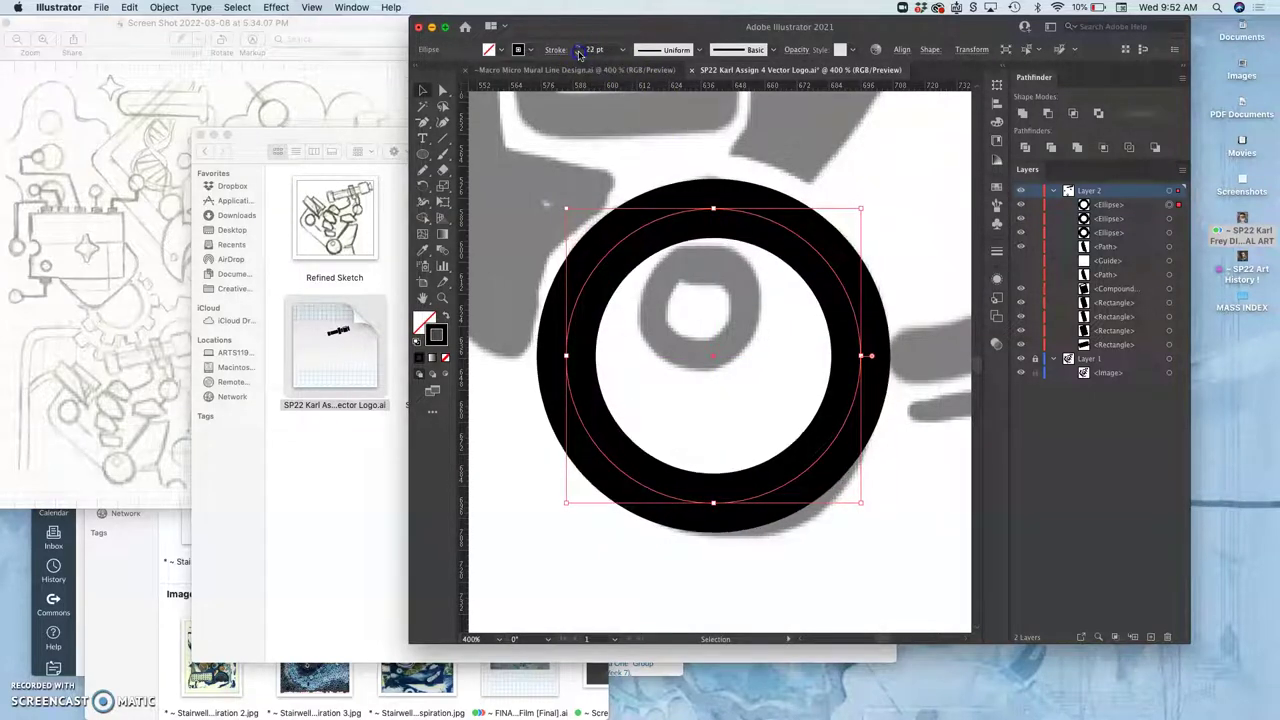
pyautogui.click(578, 54)
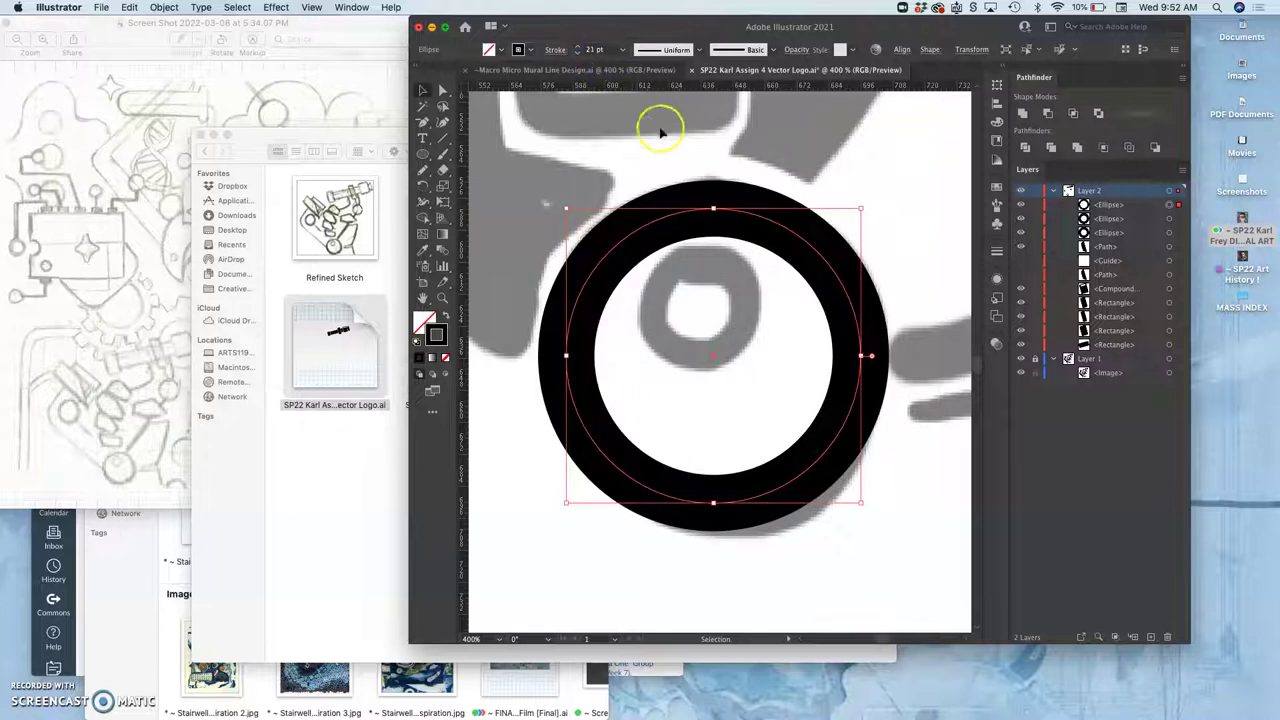
# Step: Fine-tune the bottom ring's size and position, keeping its stroke at 21 pt
pyautogui.moveTo(859, 208); pyautogui.dragTo(855, 211)
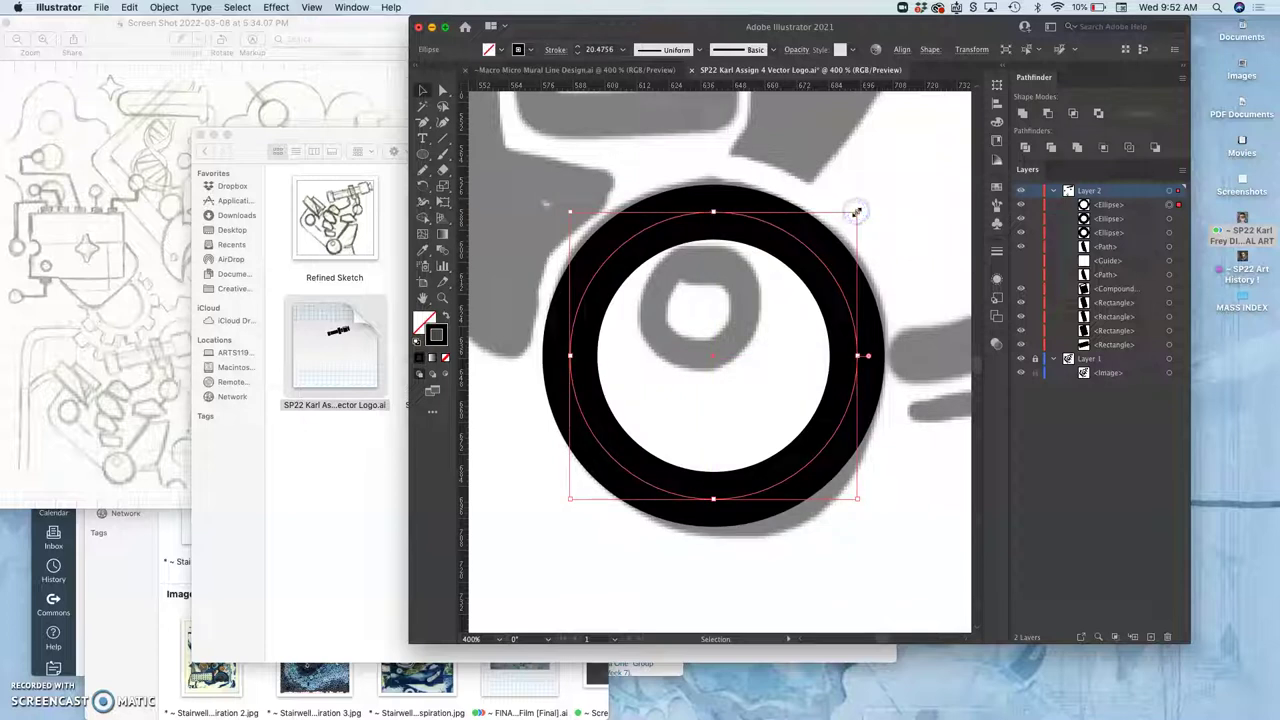
pyautogui.press('Down')
pyautogui.press('Down')
pyautogui.press('Down')
pyautogui.press('Up')
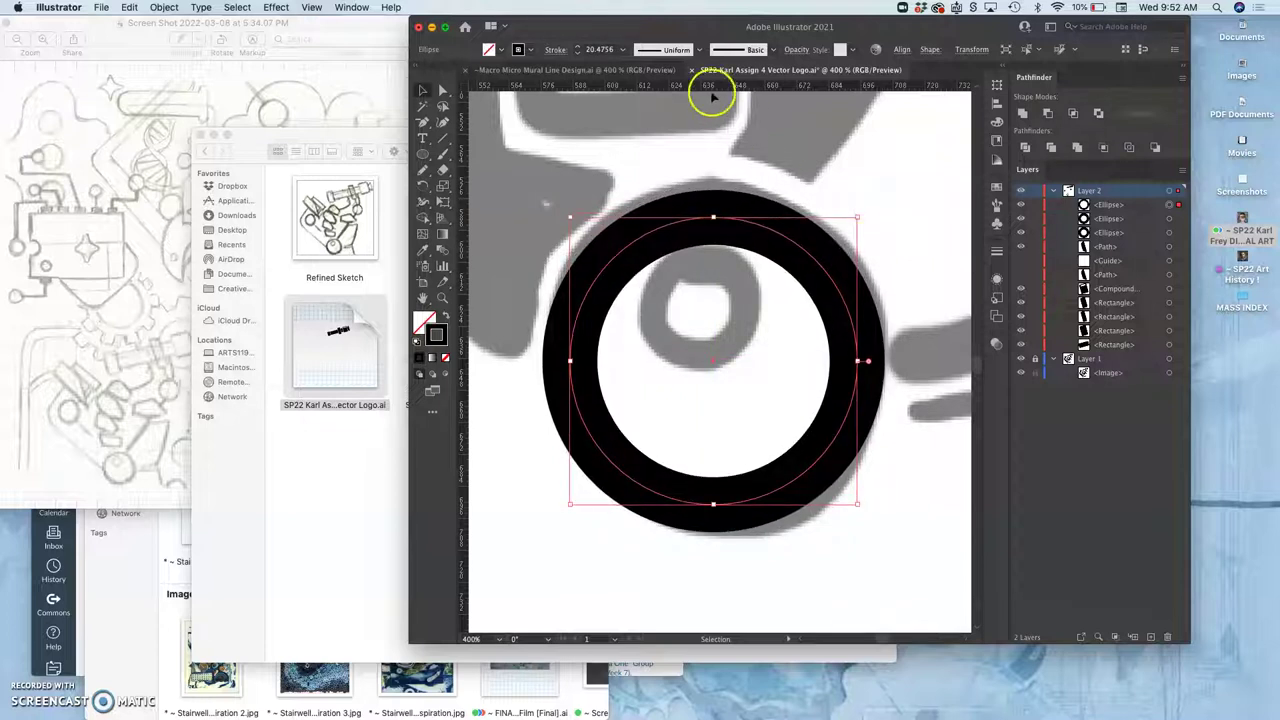
pyautogui.click(577, 47)
pyautogui.press('Left')
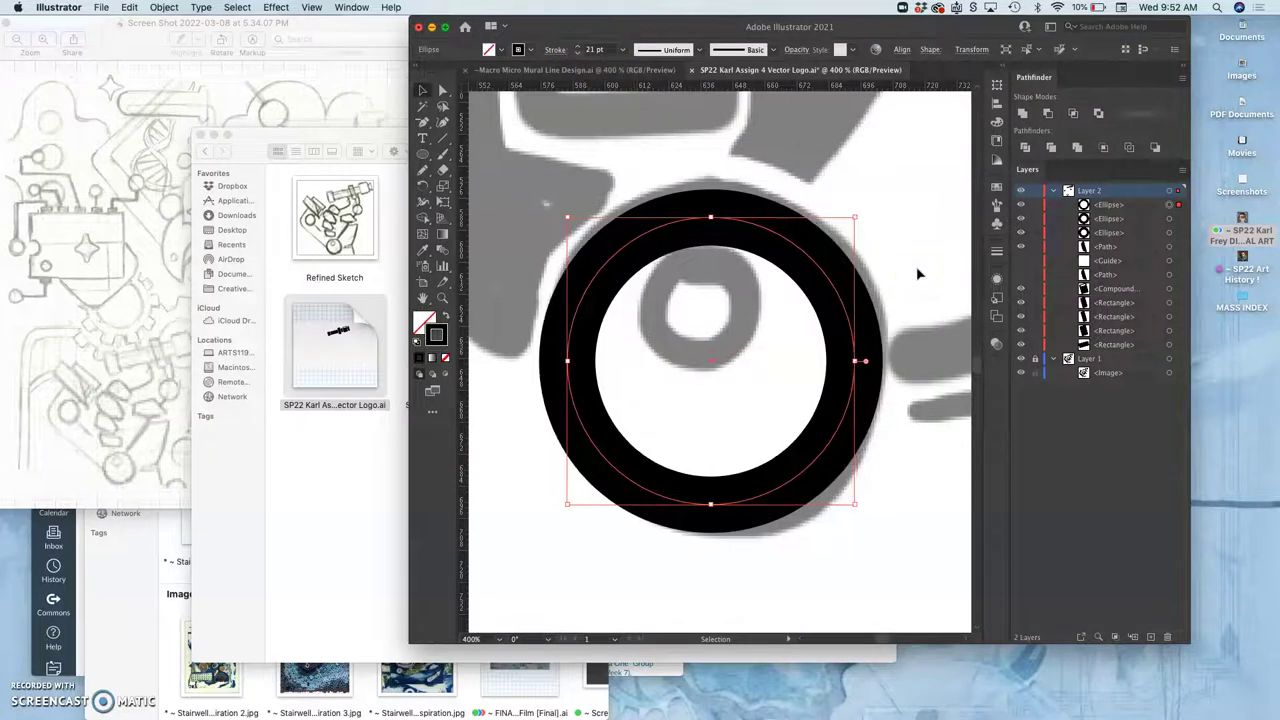
pyautogui.click(928, 264)
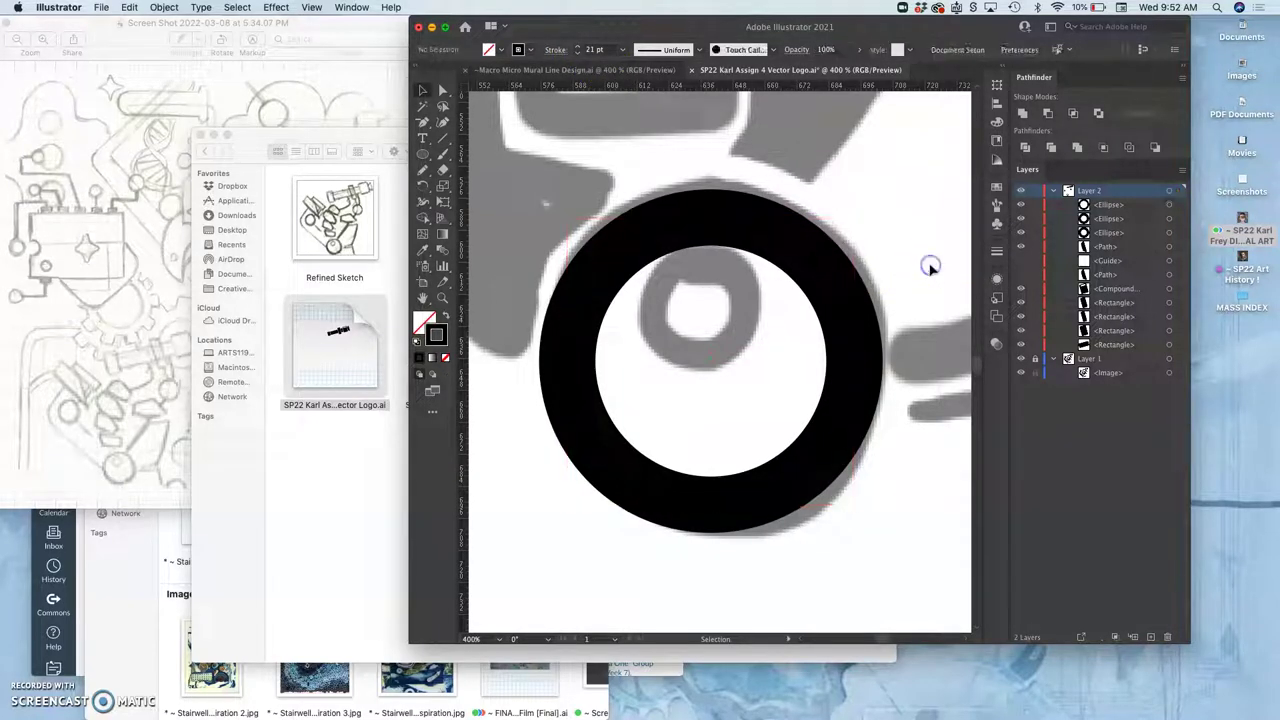
pyautogui.click(930, 318)
pyautogui.press('super+minus')
pyautogui.press('super+minus')
pyautogui.press('super+minus')
pyautogui.press('super+minus')
pyautogui.press('super+minus')
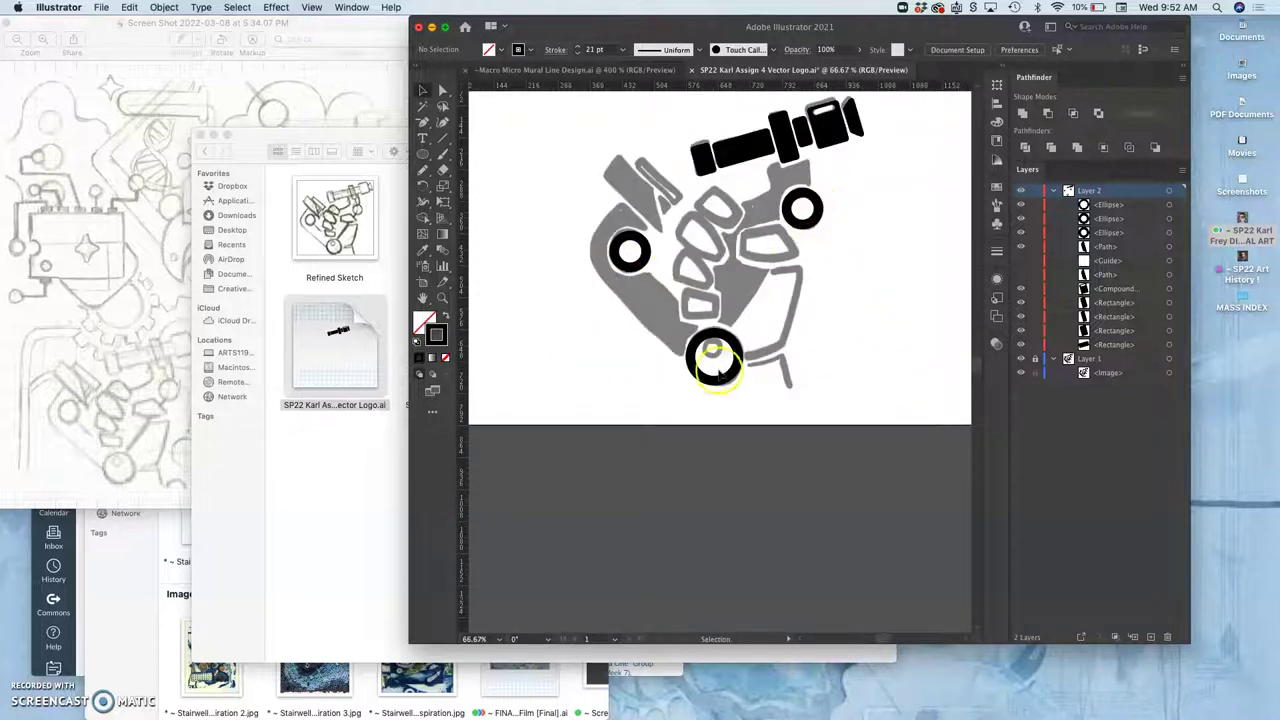
# Step: Hide the grey sketch layer so only the black rings and scope blocks show
pyautogui.click(1021, 358)
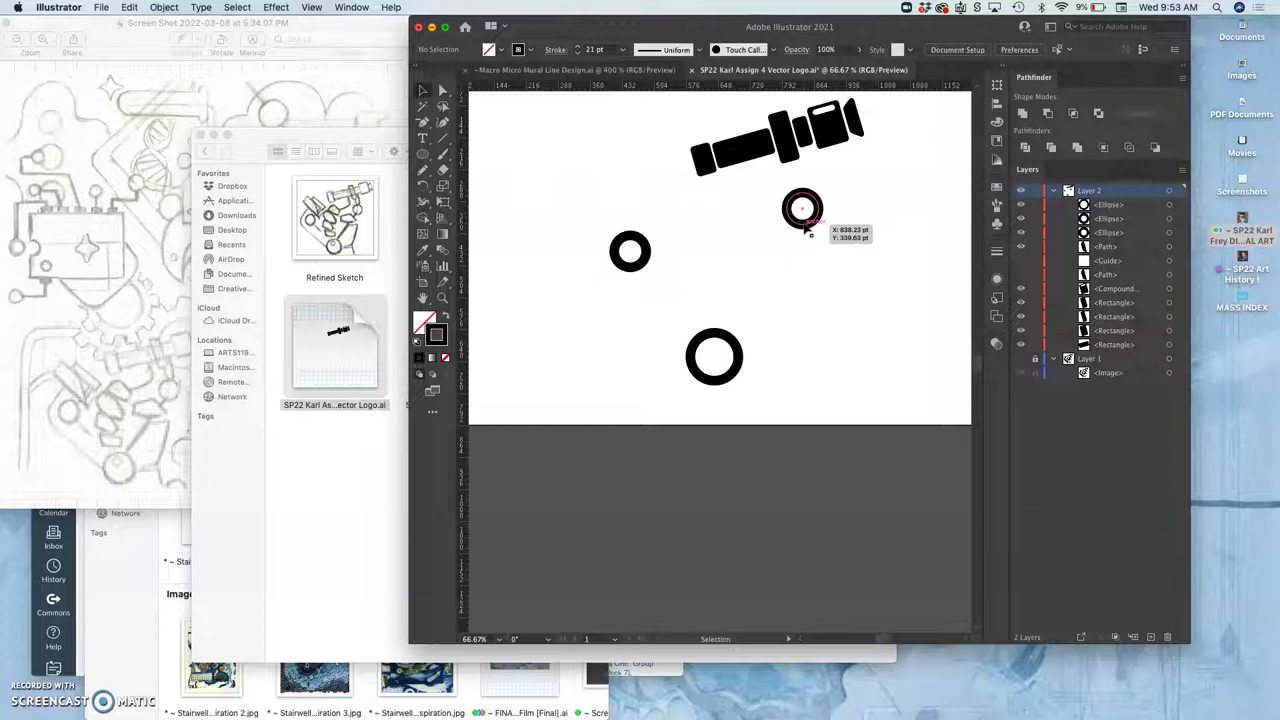
# Step: Convert the three ring circles' strokes to filled outlines with Outline Stroke, then show Layer 1's sketch
pyautogui.click(806, 228)
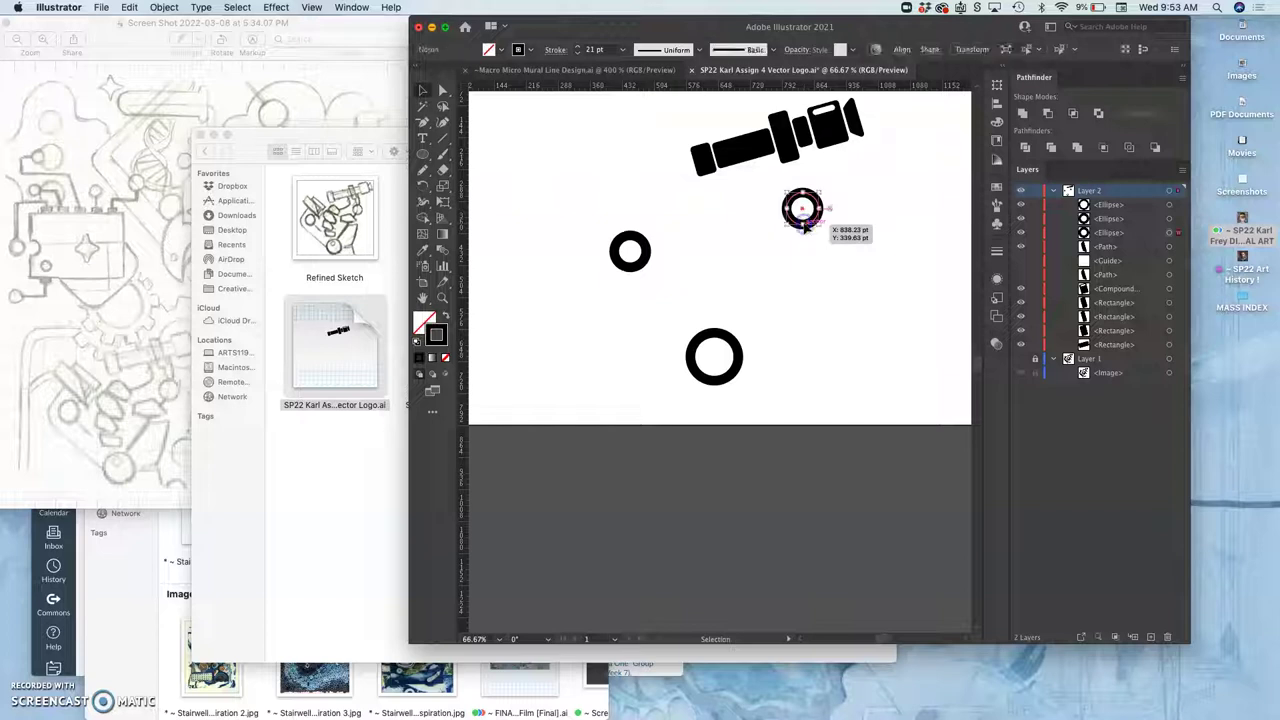
pyautogui.keyDown('shift'); pyautogui.click(652, 257); pyautogui.keyUp('shift')
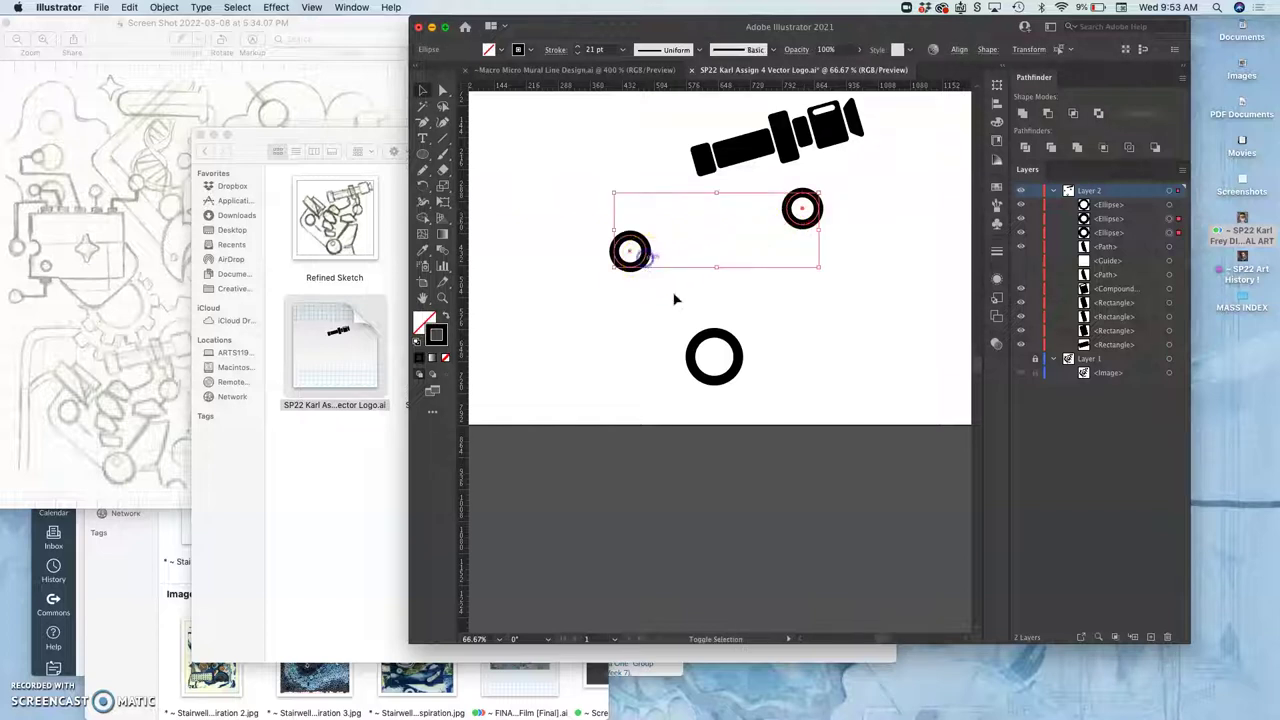
pyautogui.keyDown('shift'); pyautogui.click(703, 349); pyautogui.keyUp('shift')
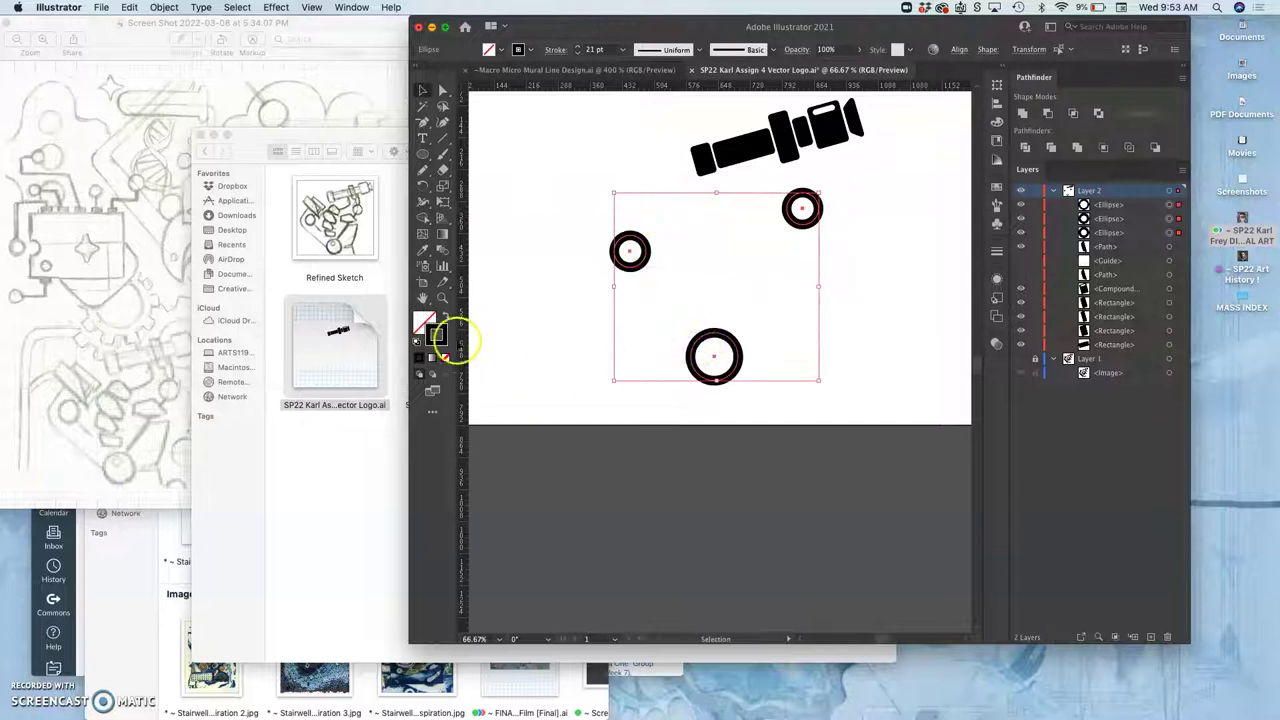
pyautogui.click(445, 326)
pyautogui.click(165, 8)
pyautogui.moveTo(226, 306)
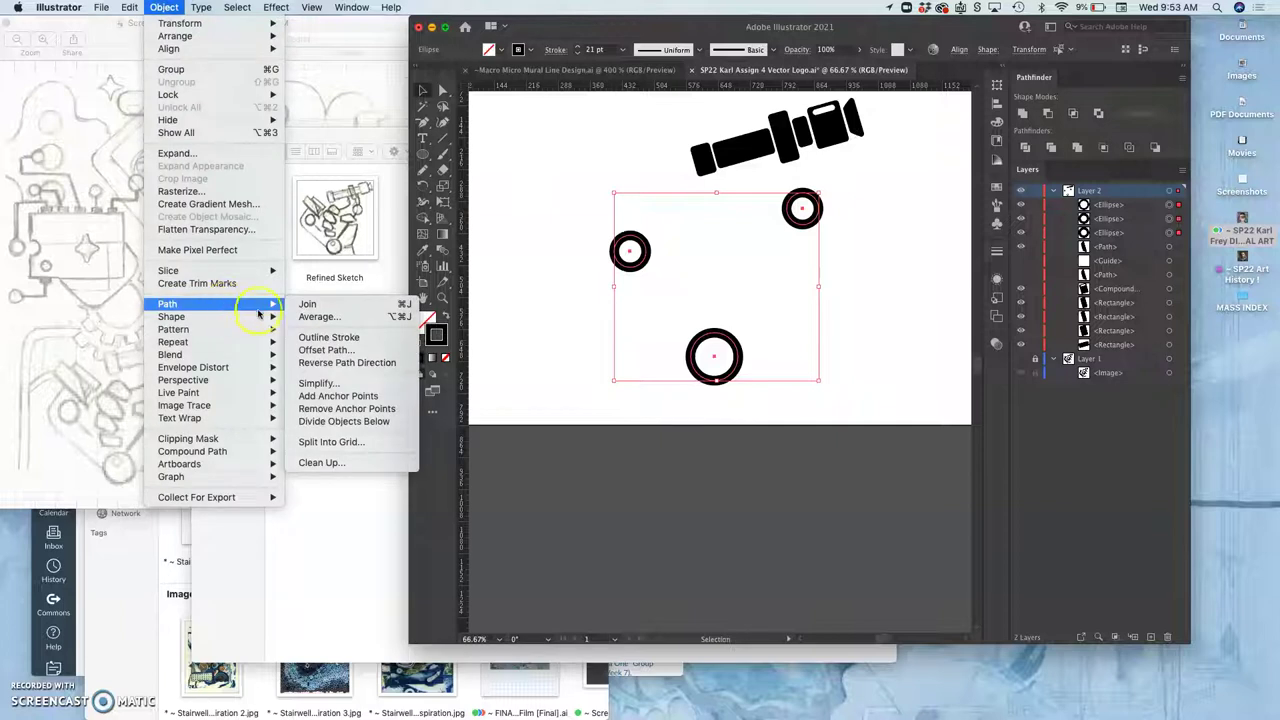
pyautogui.click(322, 337)
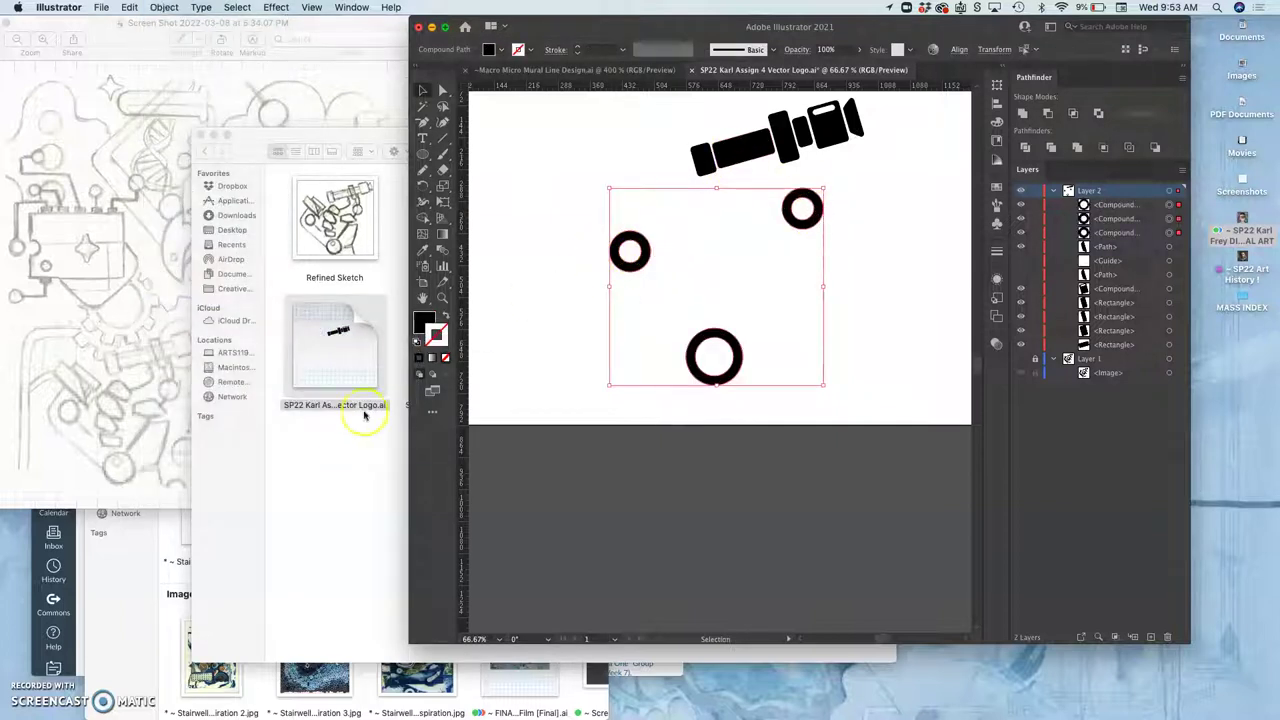
pyautogui.click(869, 261)
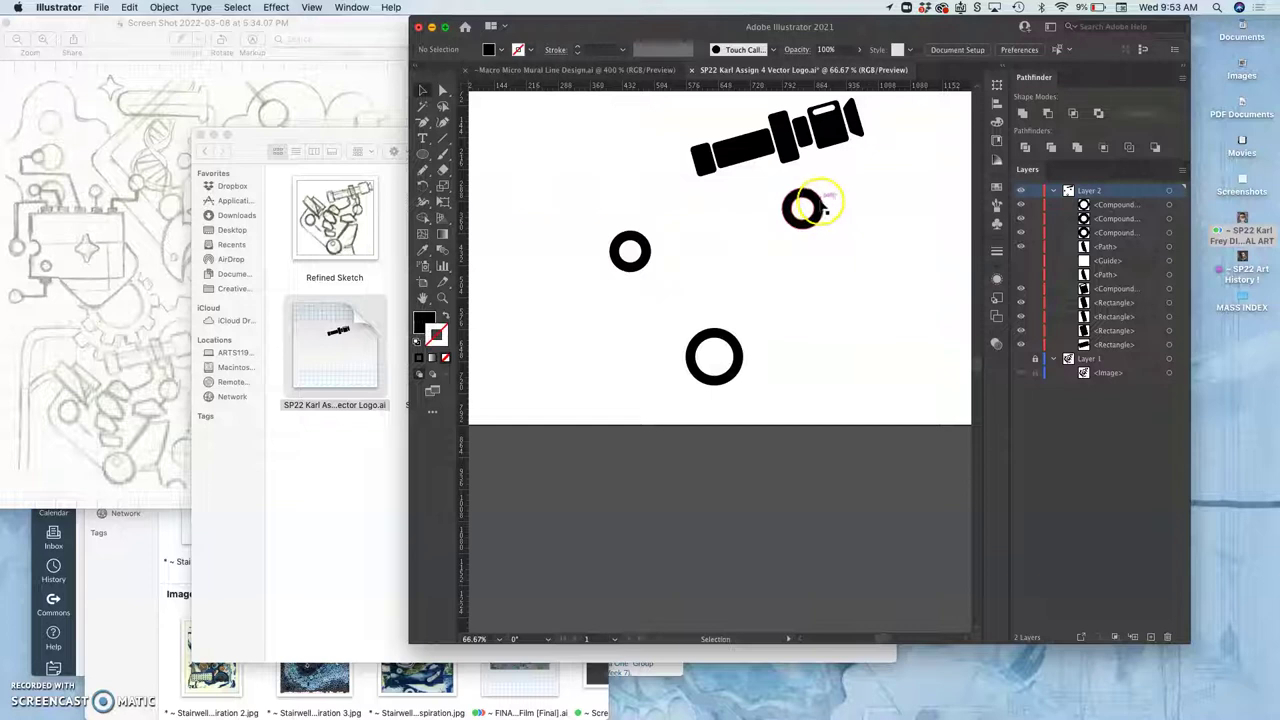
pyautogui.click(1020, 359)
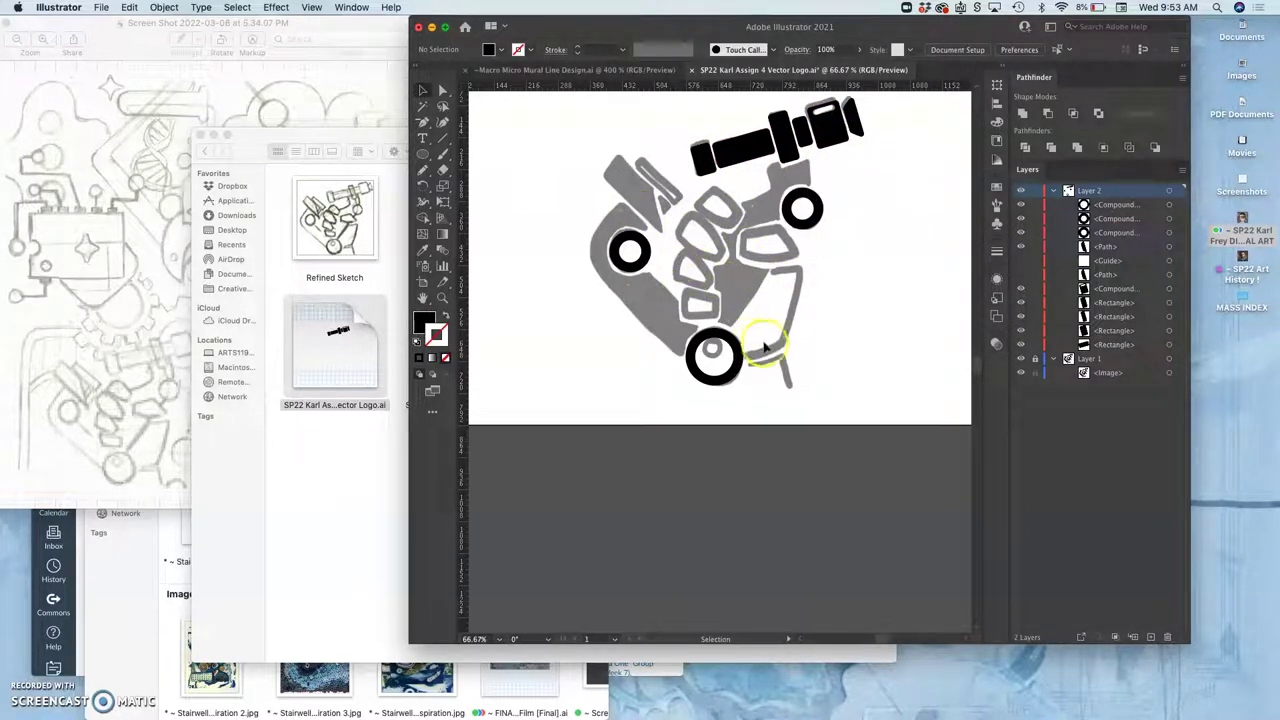
# Step: At 200% zoom, draw a small circle inside the bottom ring with a black 13 pt stroke
pyautogui.press('super+equal')
pyautogui.press('super+equal')
pyautogui.press('super+equal')
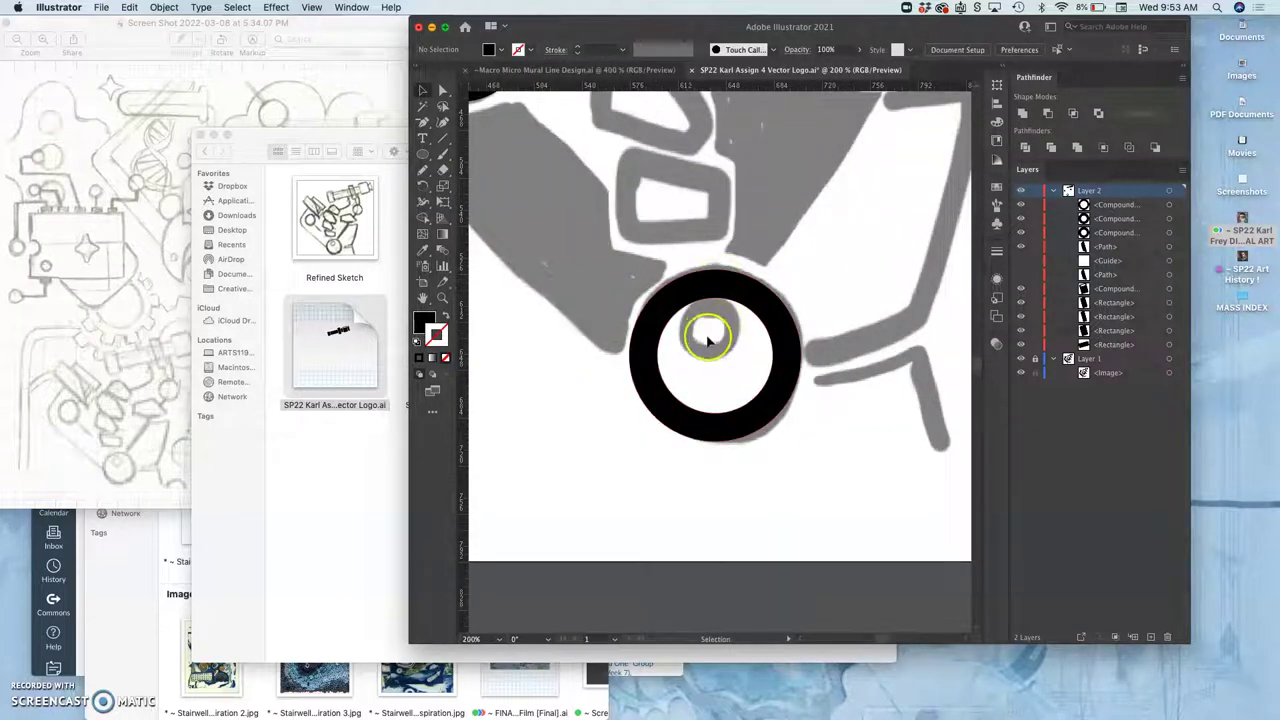
pyautogui.hscroll(3, 705, 332)
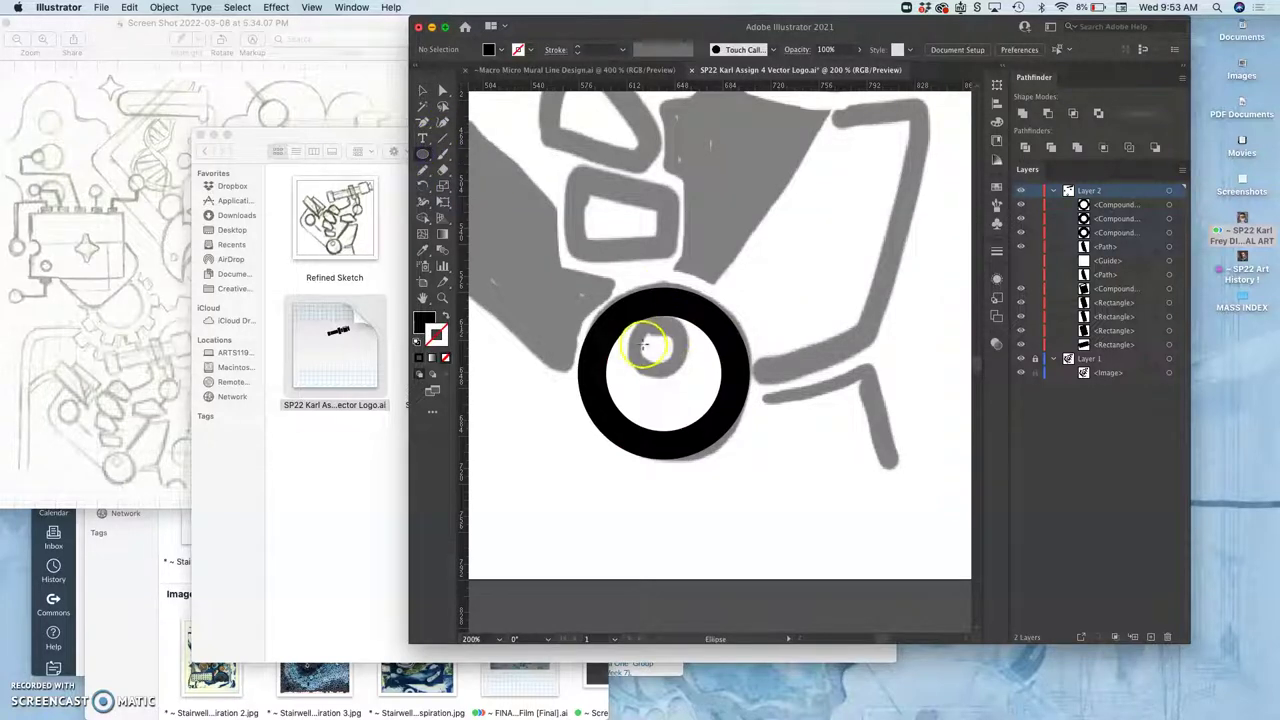
pyautogui.moveTo(638, 337); pyautogui.dragTo(690, 390)
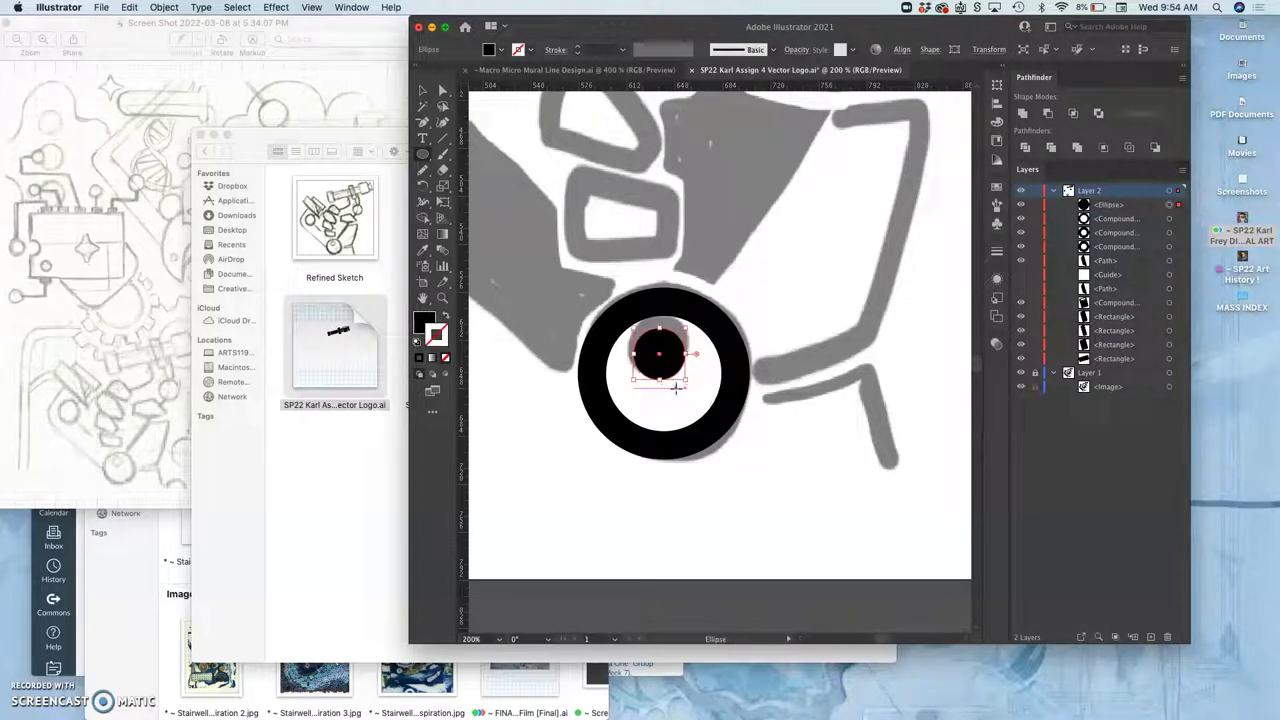
pyautogui.press('v')
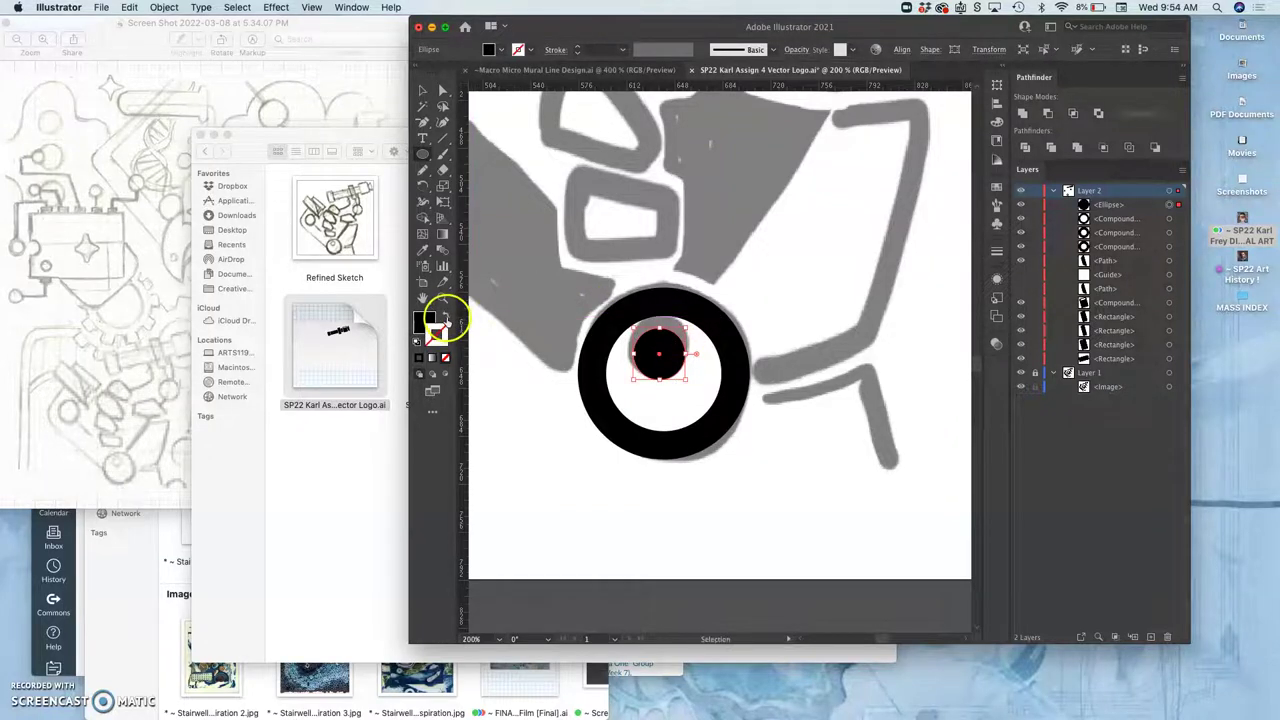
pyautogui.click(446, 318)
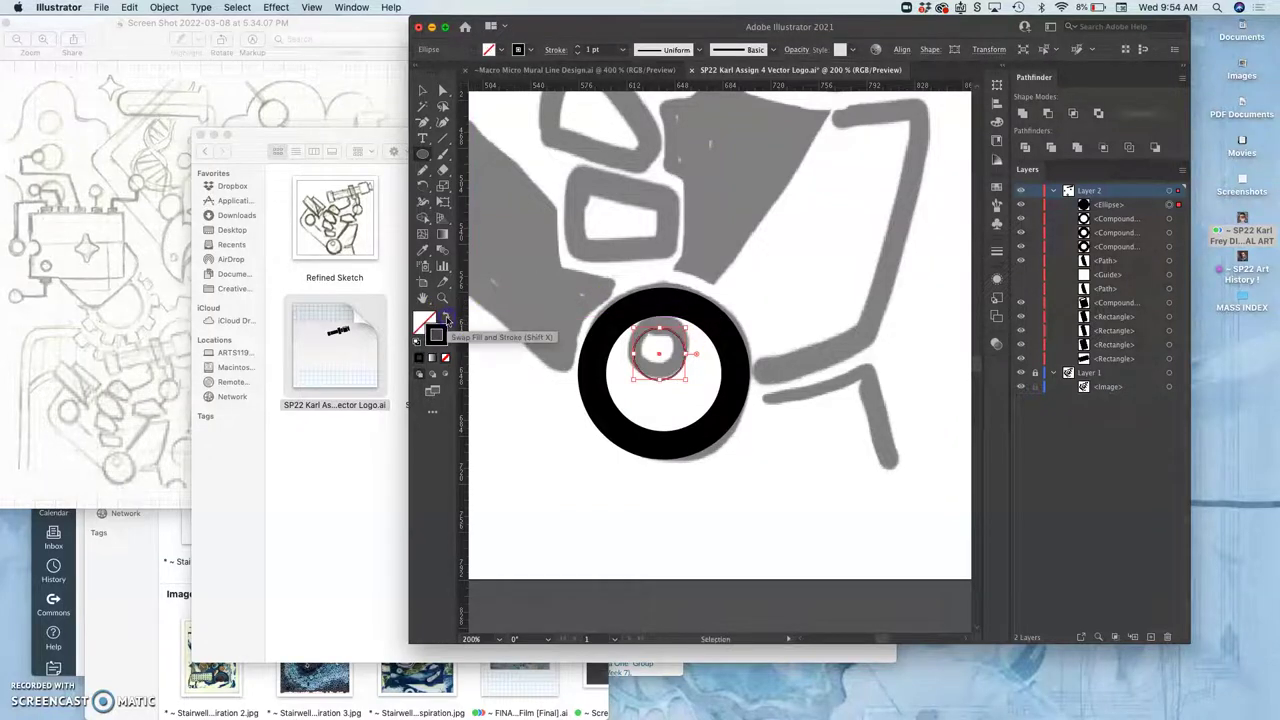
pyautogui.click(579, 47)
pyautogui.click(579, 47)
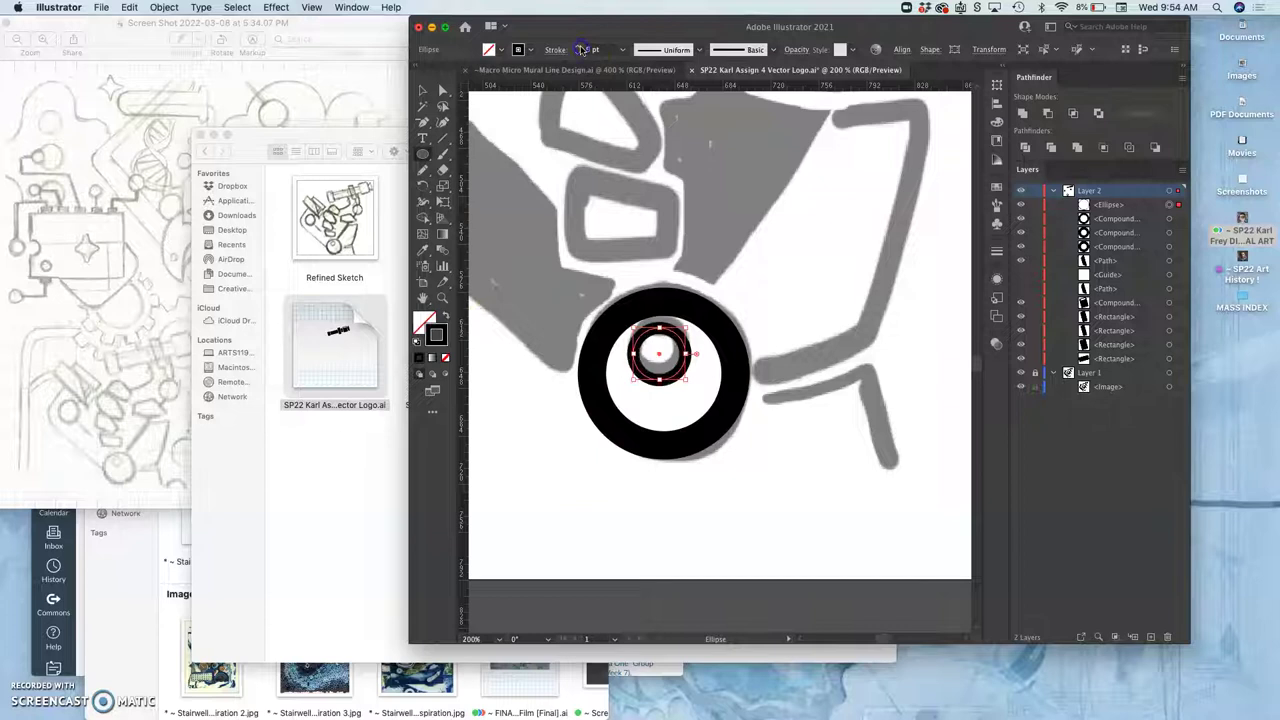
pyautogui.click(579, 47)
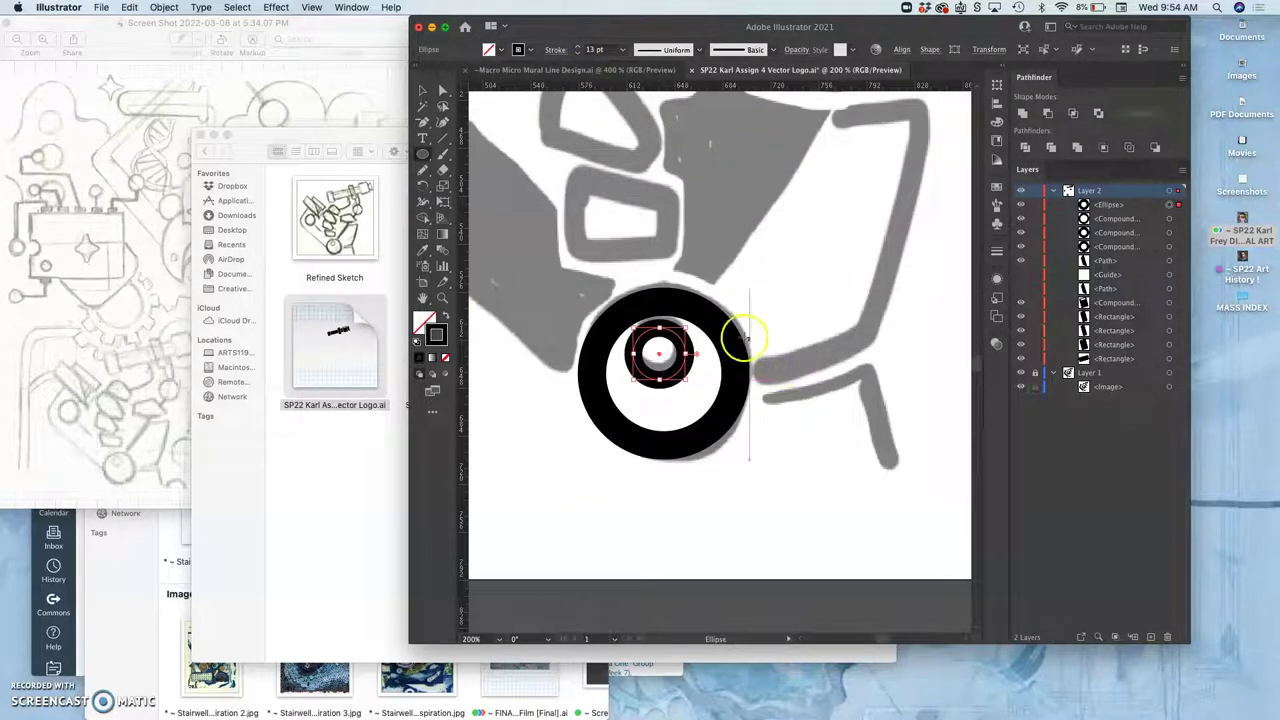
pyautogui.moveTo(687, 329); pyautogui.dragTo(684, 331)
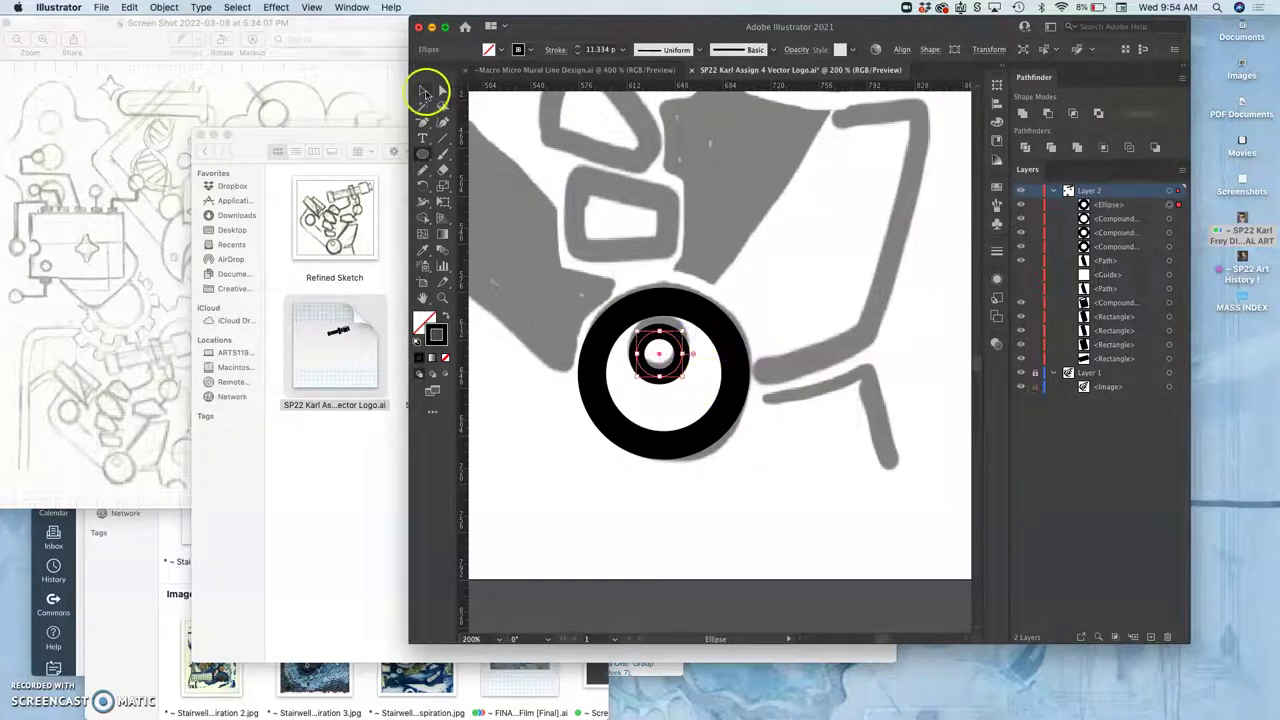
# Step: Hide the grey sketch layer and nudge the small ring up and to the left
pyautogui.click(422, 90)
pyautogui.click(565, 383)
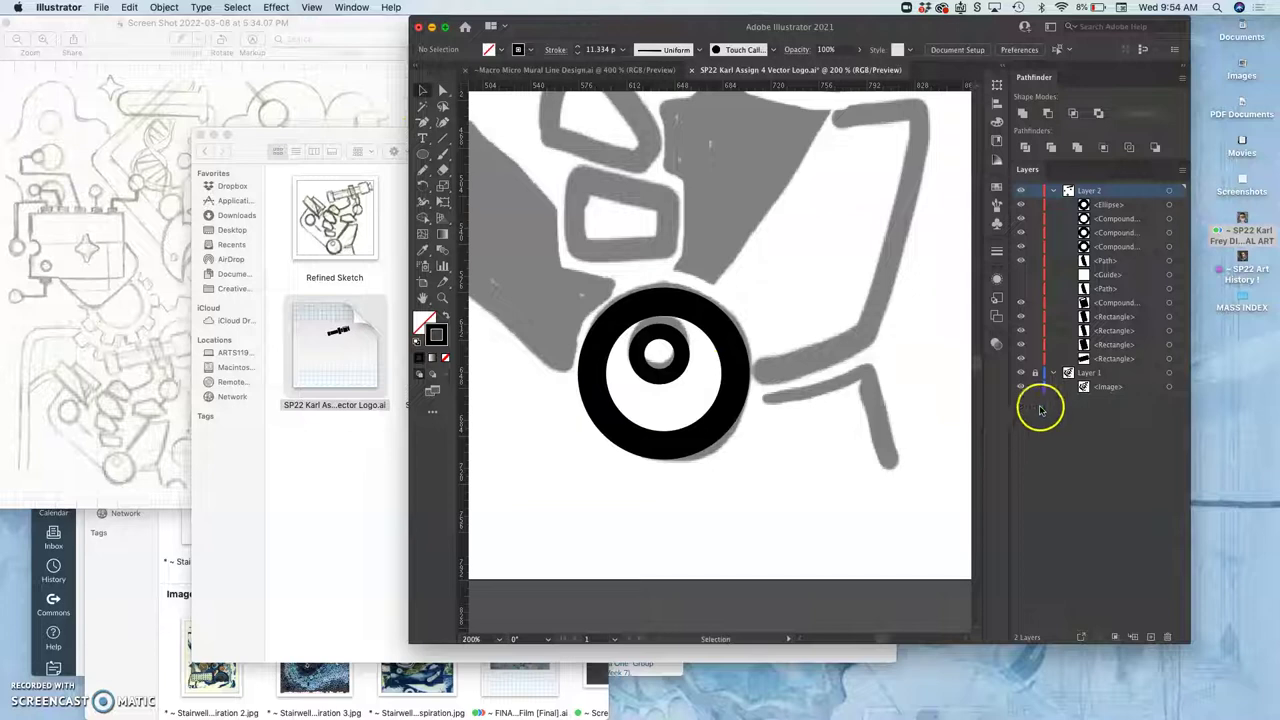
pyautogui.click(1021, 372)
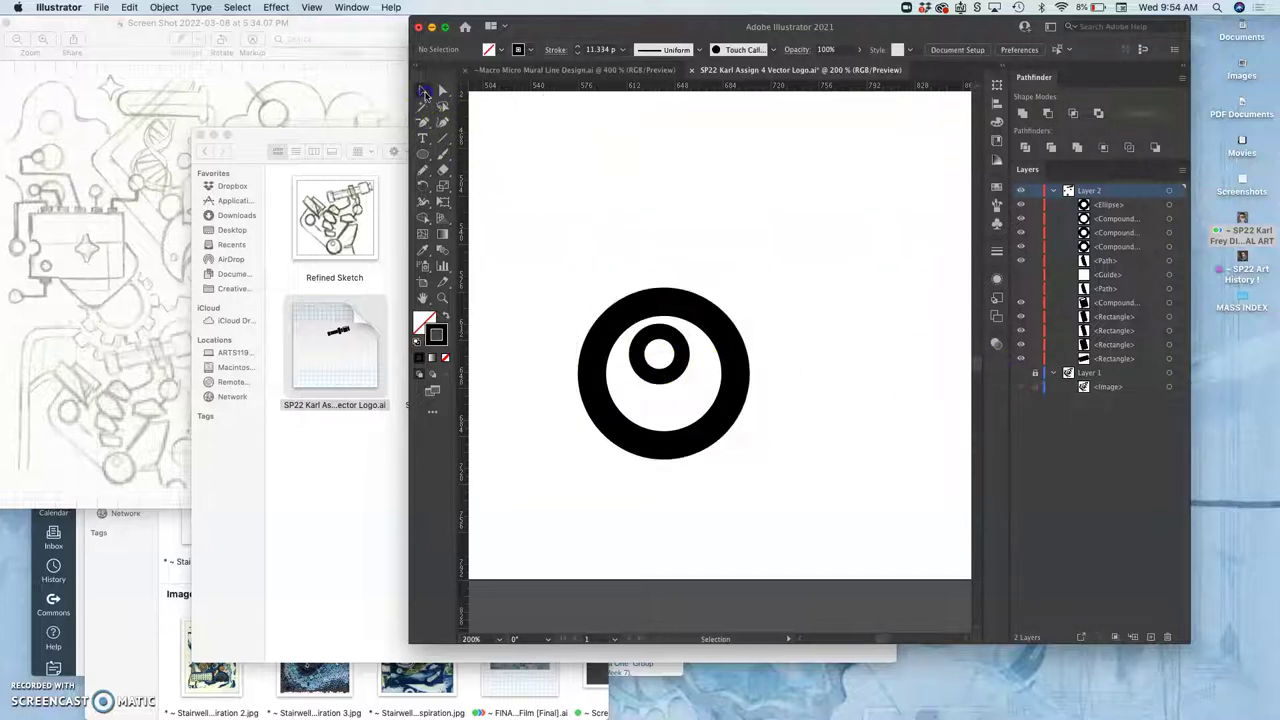
pyautogui.click(686, 362)
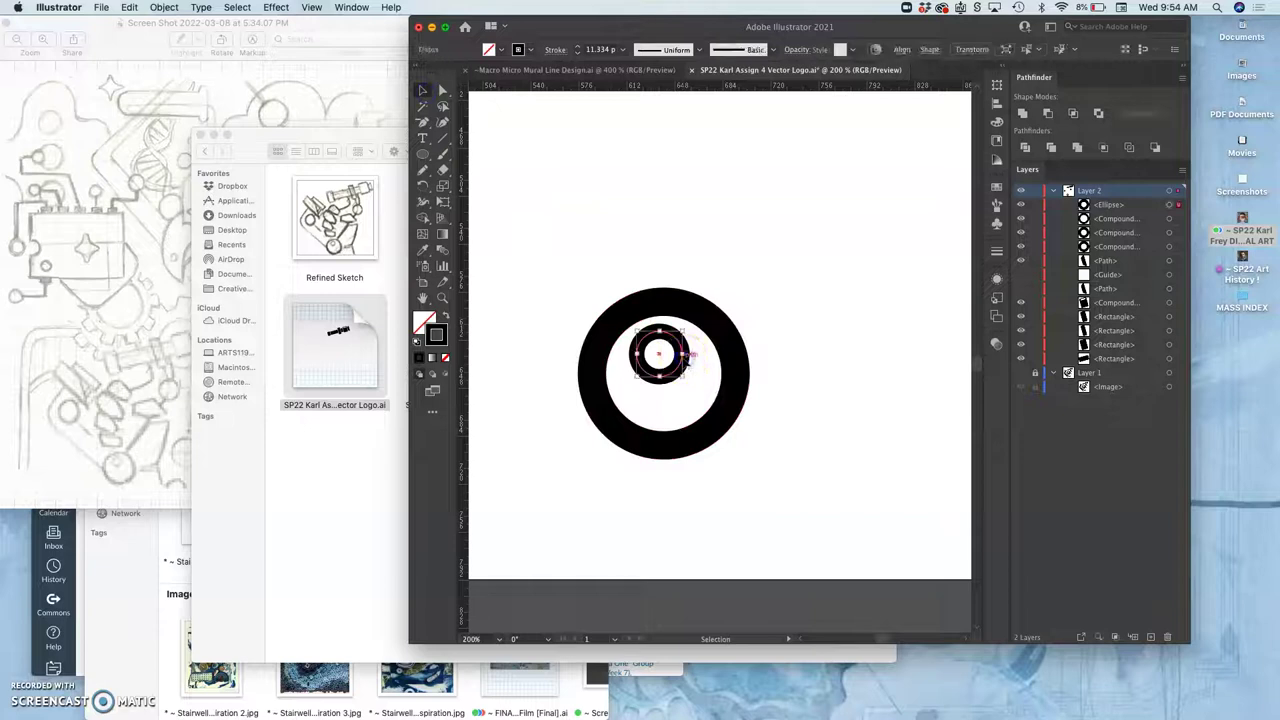
pyautogui.moveTo(690, 355); pyautogui.dragTo(685, 360)
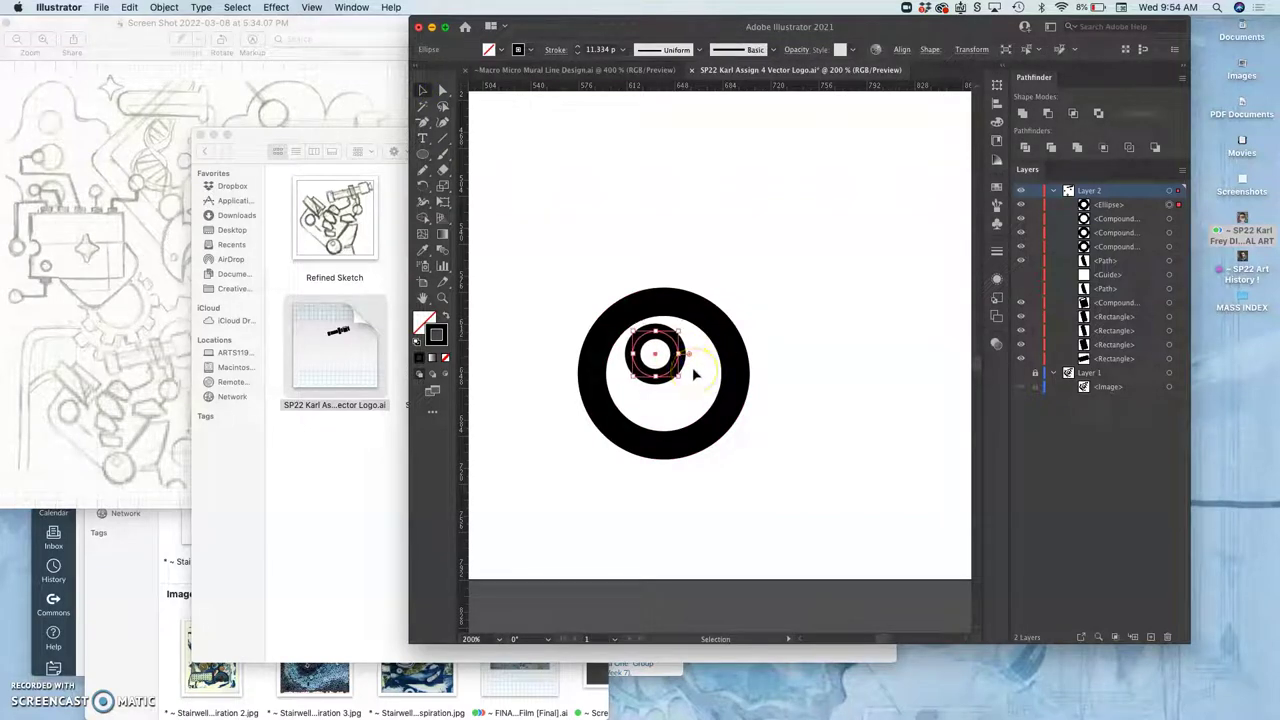
# Step: Apply Object > Path > Outline Stroke to the small inner ring
pyautogui.click(684, 401)
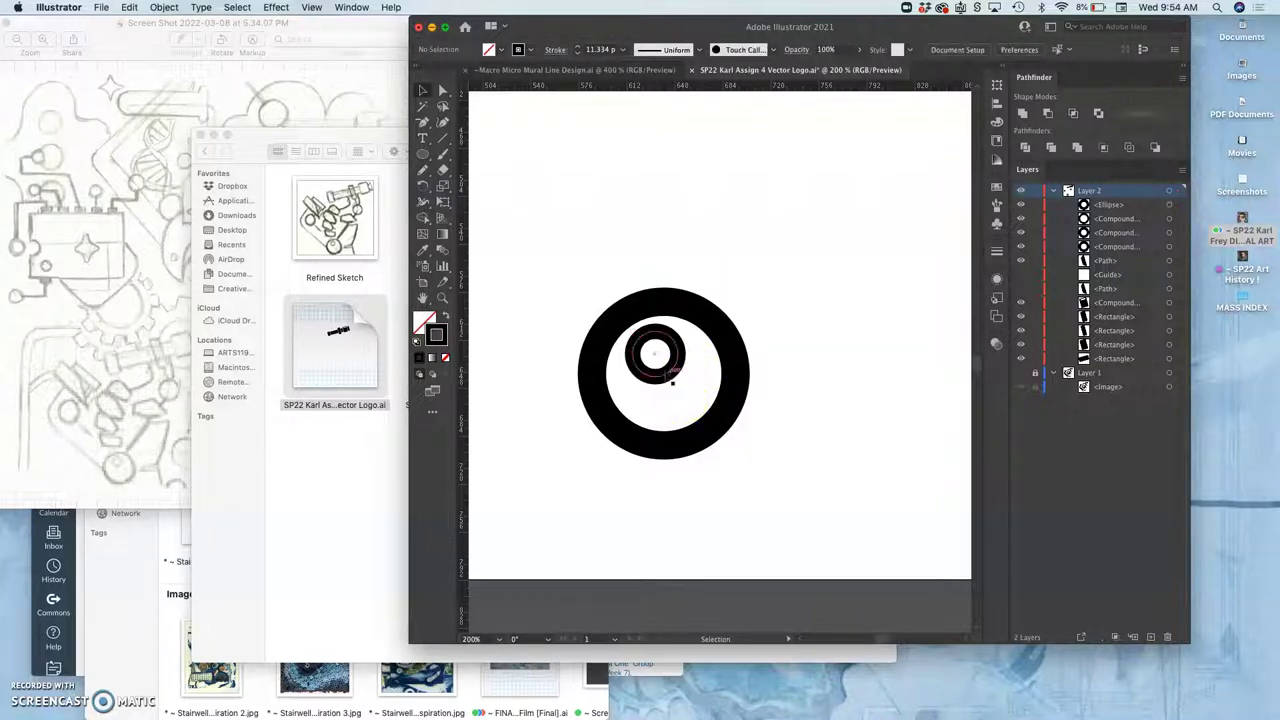
pyautogui.click(671, 380)
pyautogui.click(440, 40)
pyautogui.click(176, 8)
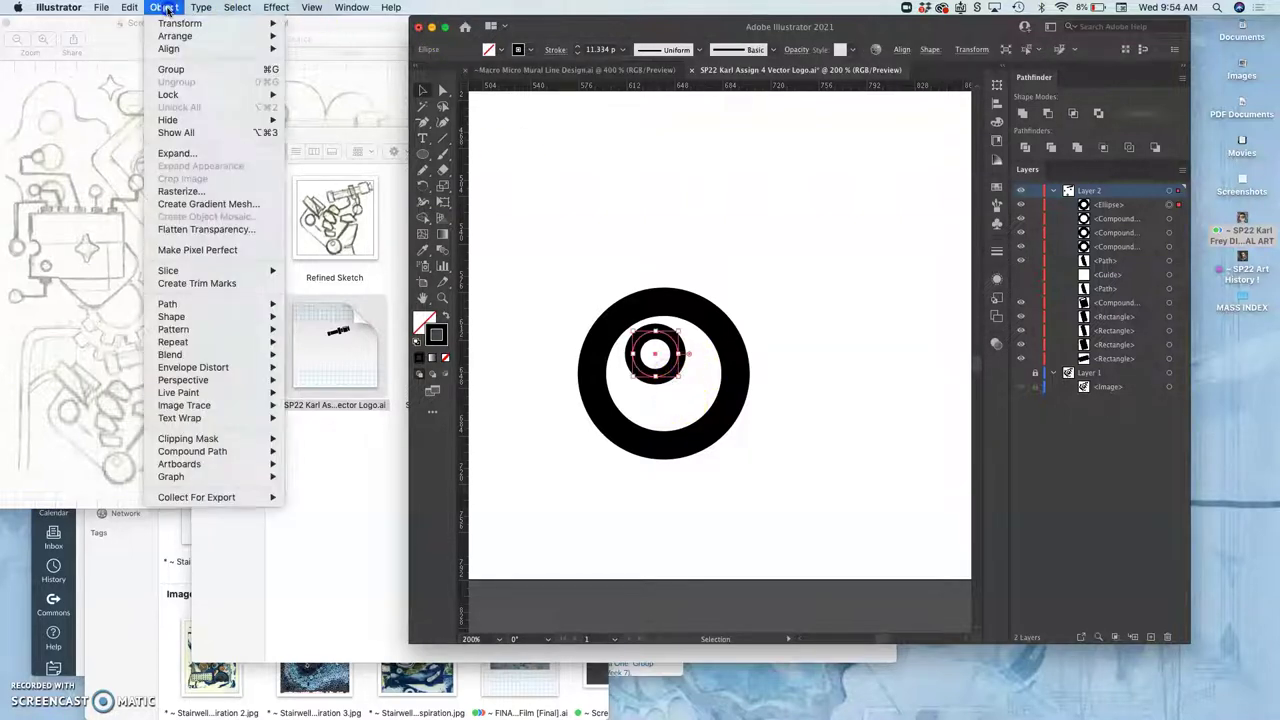
pyautogui.click(176, 303)
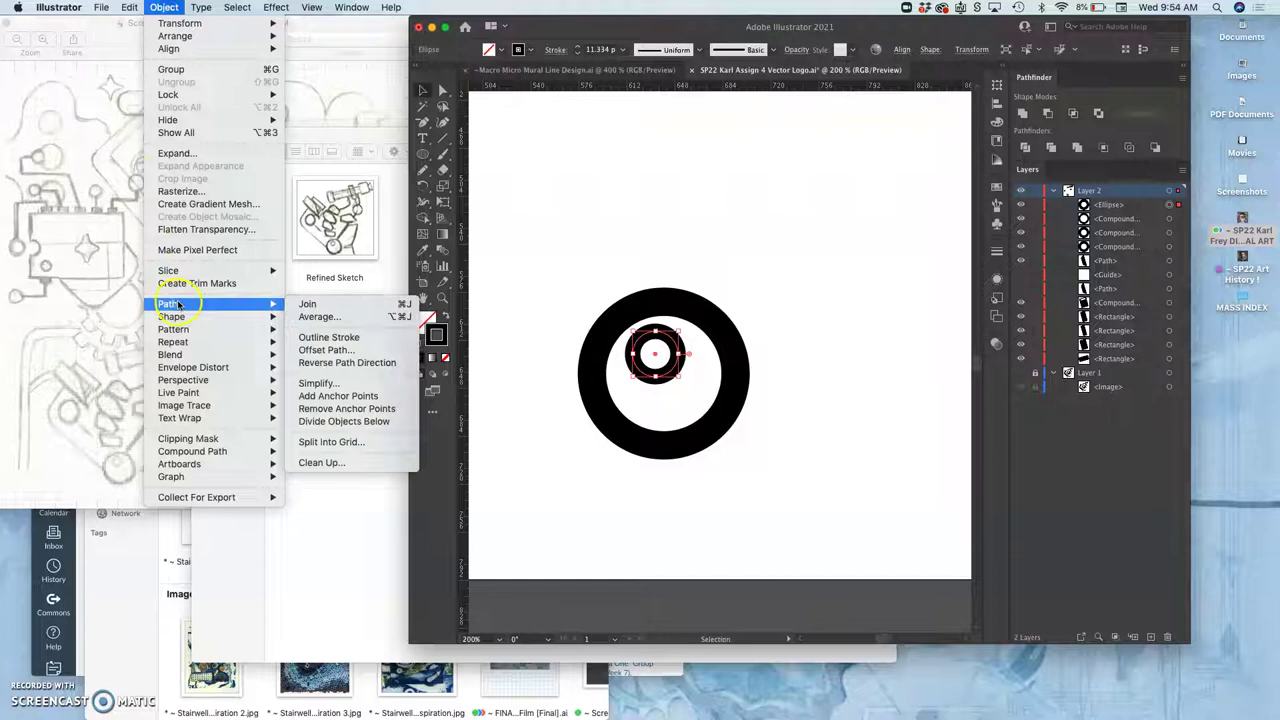
pyautogui.click(310, 337)
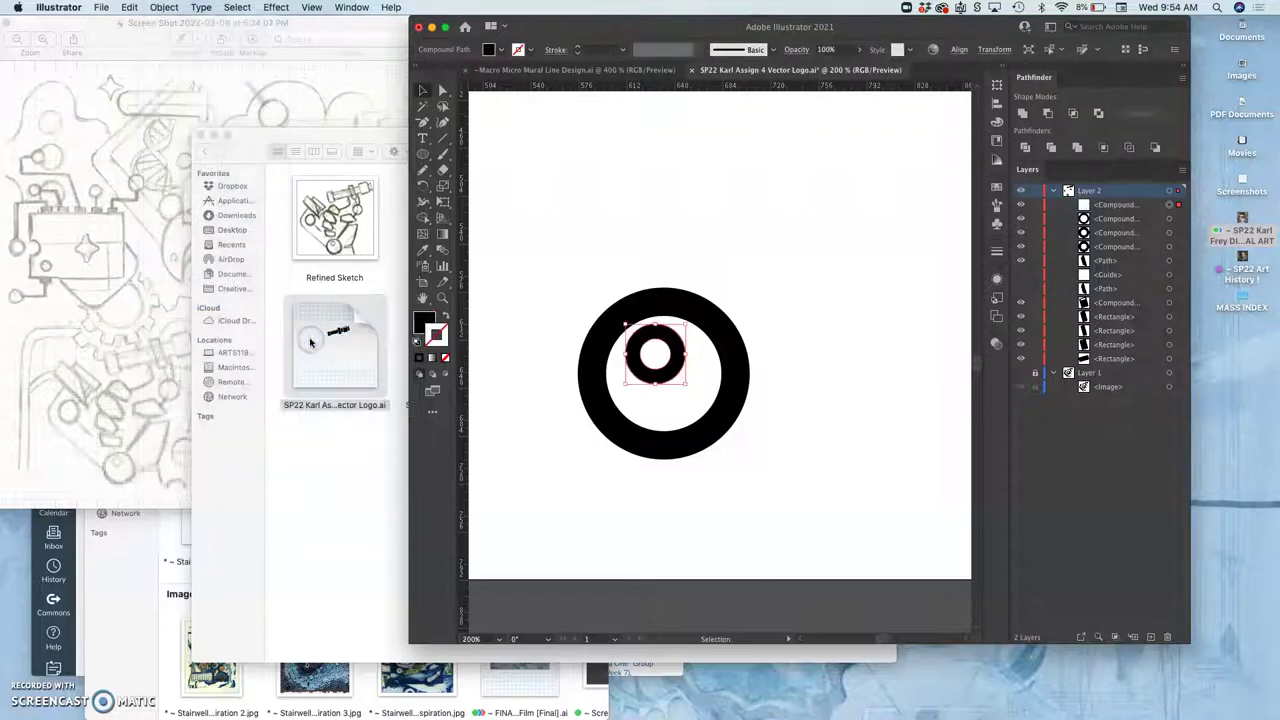
# Step: Deselect, show the grey sketch layer again, and fit the whole artboard in the window
pyautogui.click(757, 491)
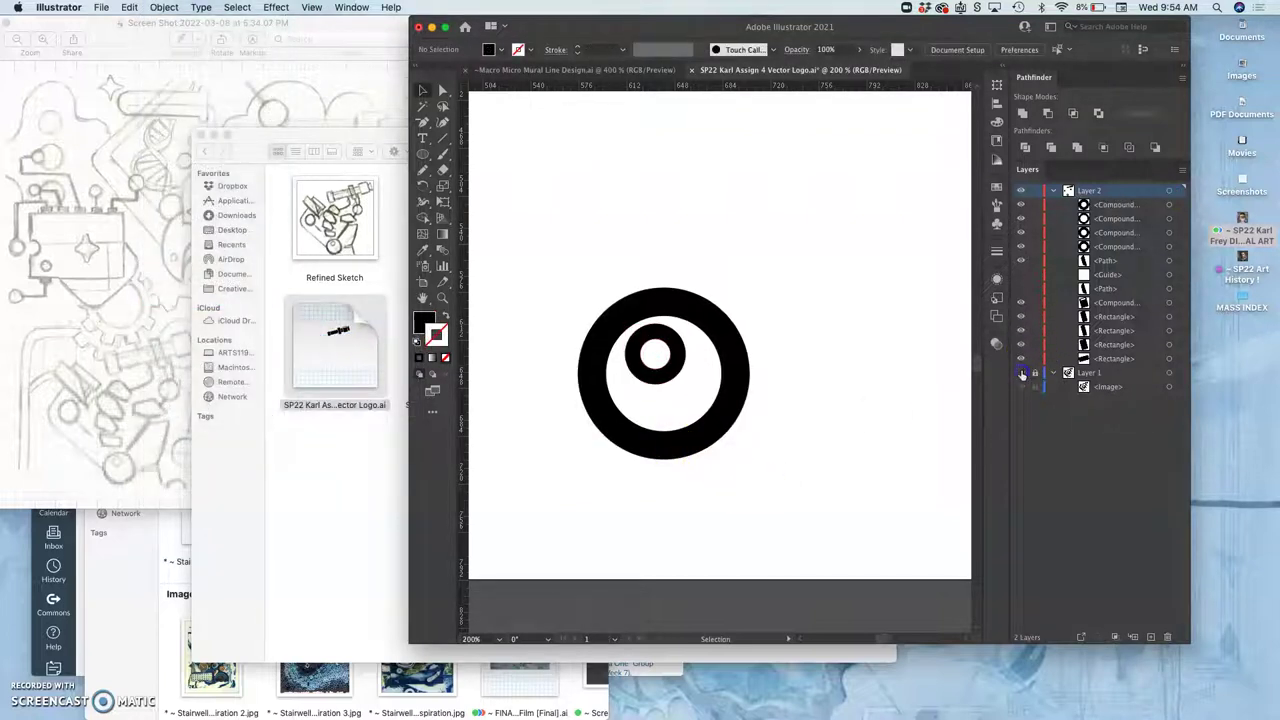
pyautogui.click(1021, 373)
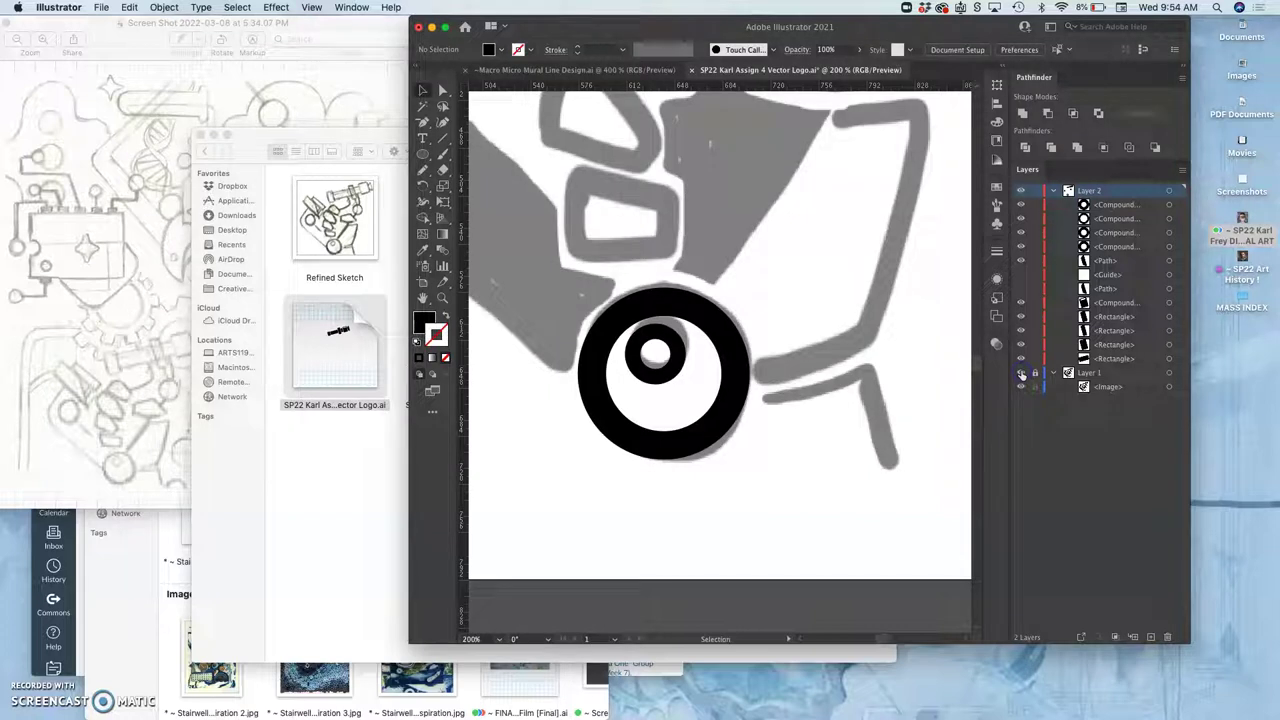
pyautogui.press('super+0')
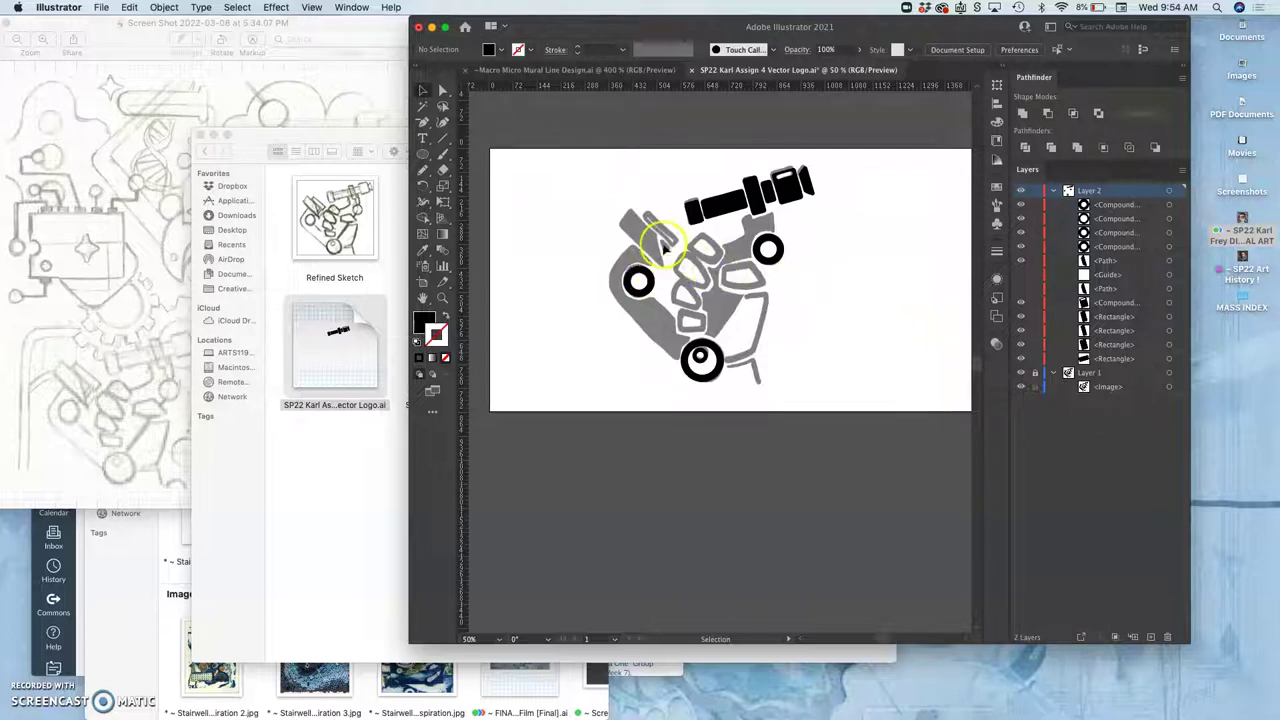
# Step: Zoom into the area below the scope and Alt-drag a duplicate of a black scope rectangle
pyautogui.moveTo(660, 248); pyautogui.dragTo(657, 248)
pyautogui.scroll(3, 655, 247)
pyautogui.hscroll(3, 655, 245)
pyautogui.moveTo(791, 162); pyautogui.dragTo(788, 183)
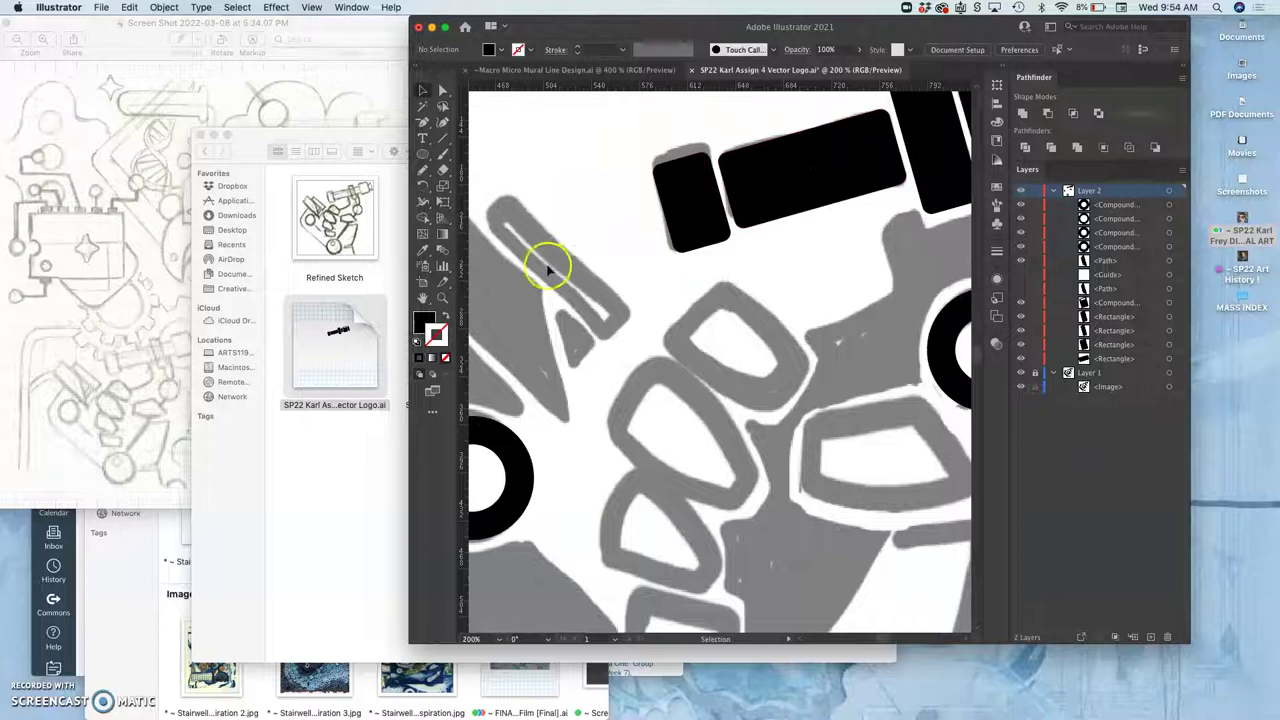
pyautogui.scroll(-2, 600, 290)
pyautogui.hscroll(-3, 600, 290)
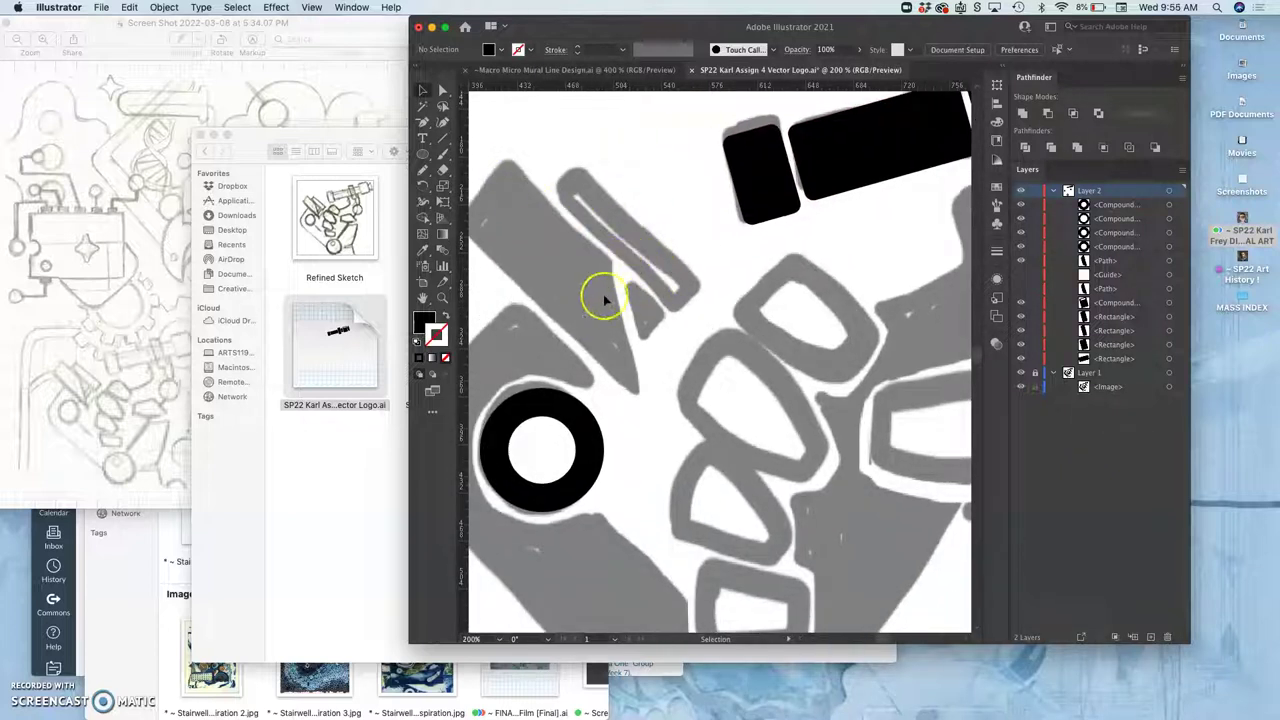
pyautogui.scroll(-2, 700, 330)
pyautogui.hscroll(-5, 700, 330)
pyautogui.click(730, 203)
pyautogui.moveTo(730, 203); pyautogui.dragTo(737, 349)
# Step: Move the rectangle copy left onto the grey sketched bar below the scope
pyautogui.scroll(-2, 738, 350)
pyautogui.hscroll(-5, 738, 350)
pyautogui.moveTo(823, 309); pyautogui.dragTo(640, 306)
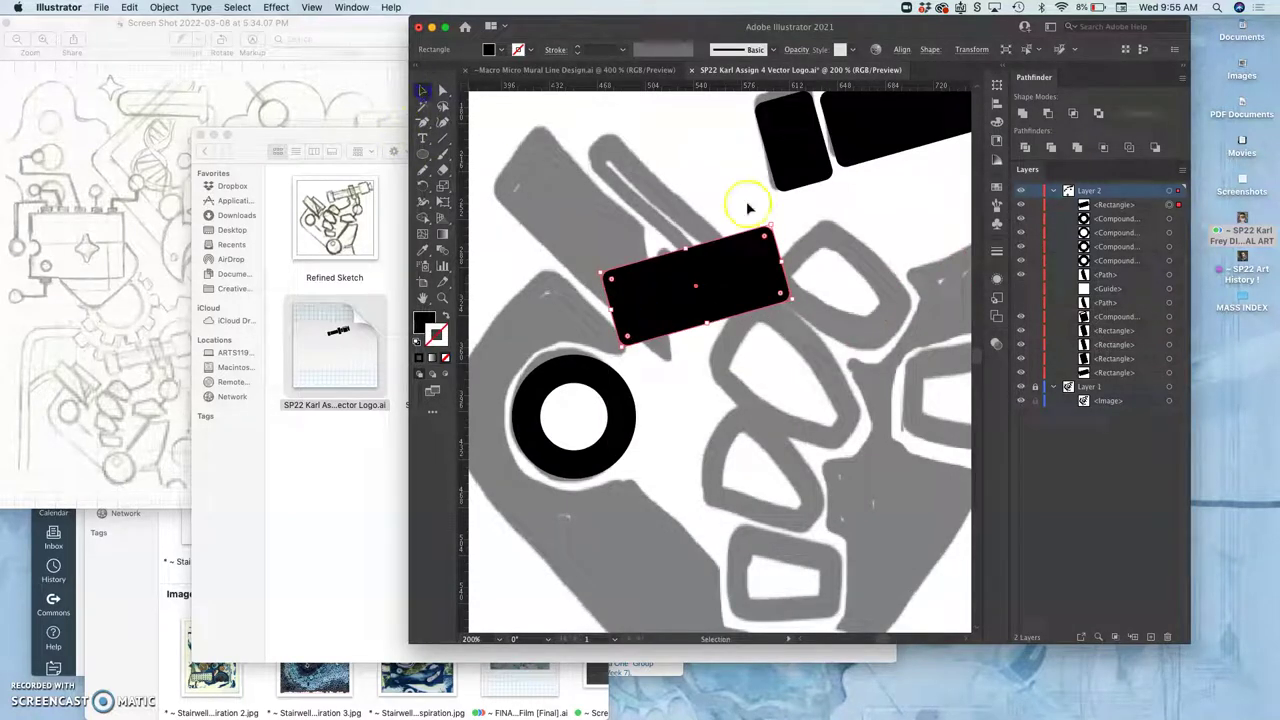